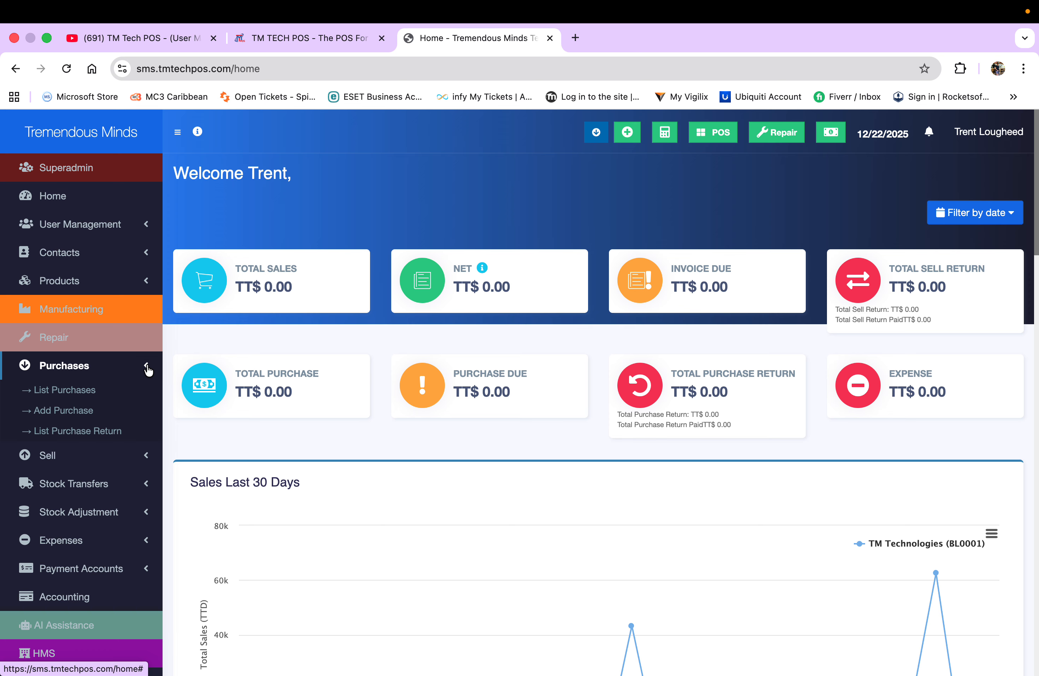
- Expand the Sell section instead of Purchases and open the list of all sales
{"action": "left_click", "coordinate": [148, 370]}
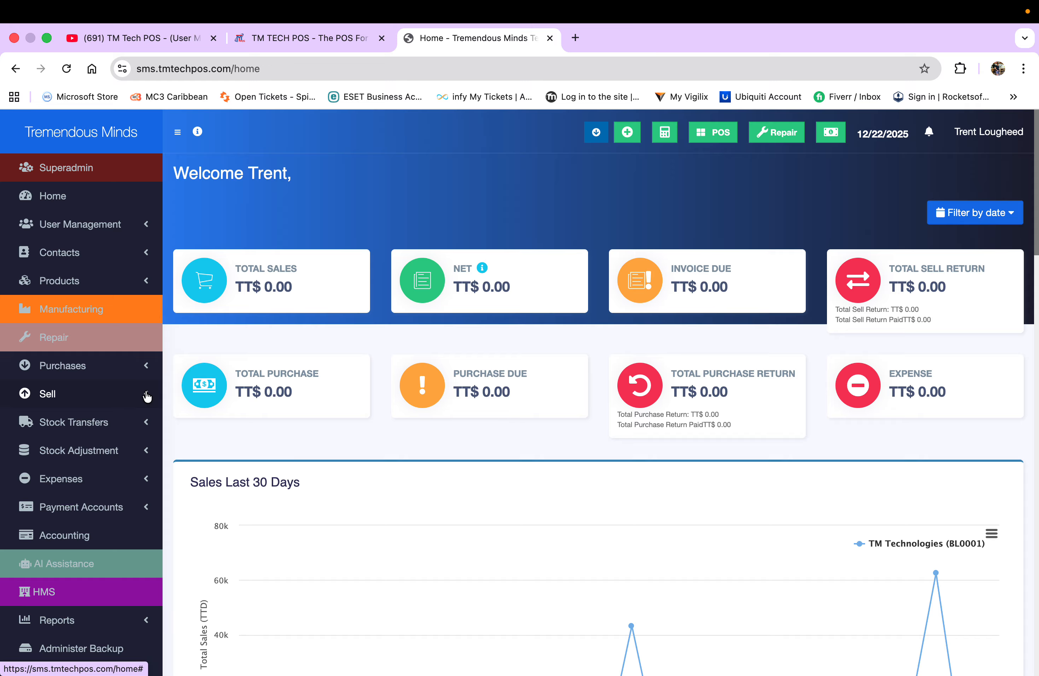
{"action": "left_click", "coordinate": [147, 394]}
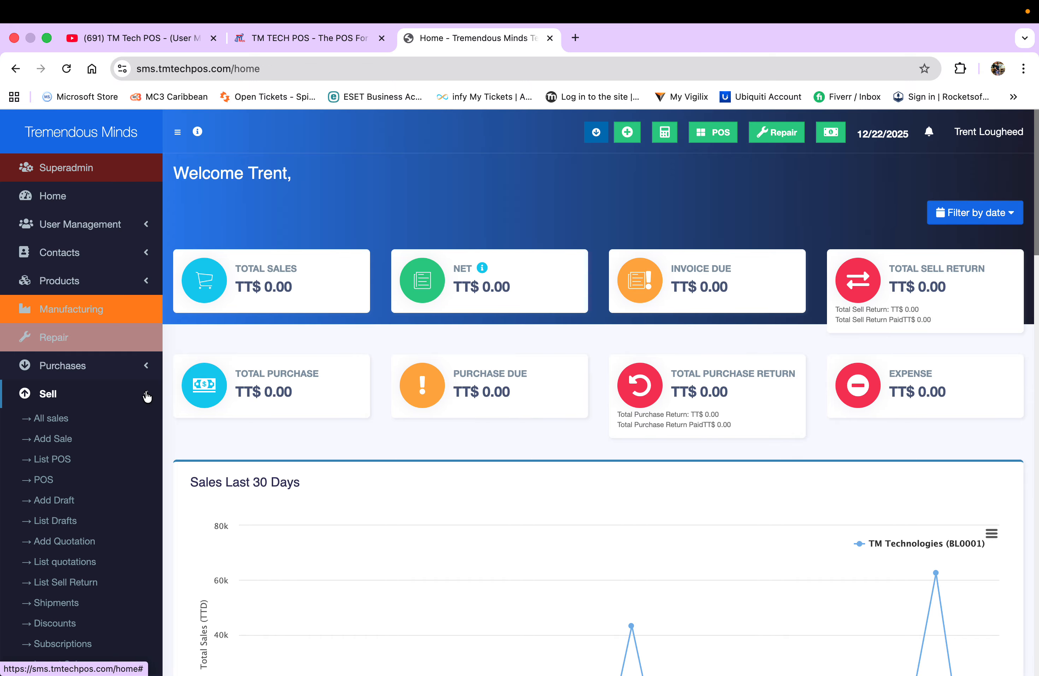
{"action": "scroll", "coordinate": [116, 396], "scroll_direction": "down", "scroll_amount": 5}
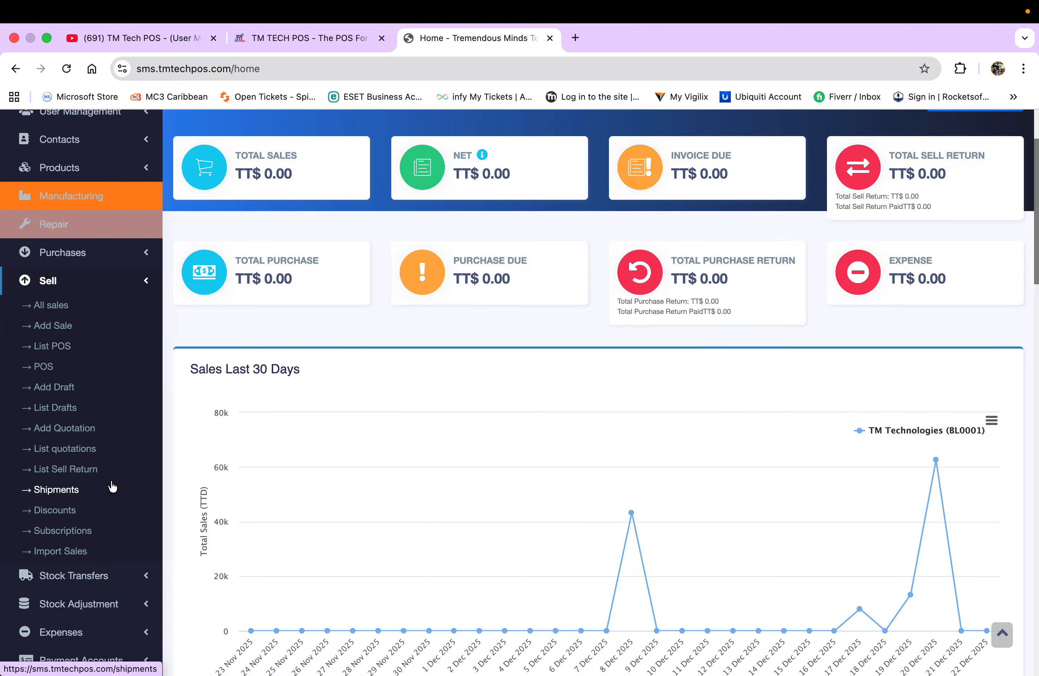
{"action": "scroll", "coordinate": [112, 485], "scroll_direction": "up", "scroll_amount": 2}
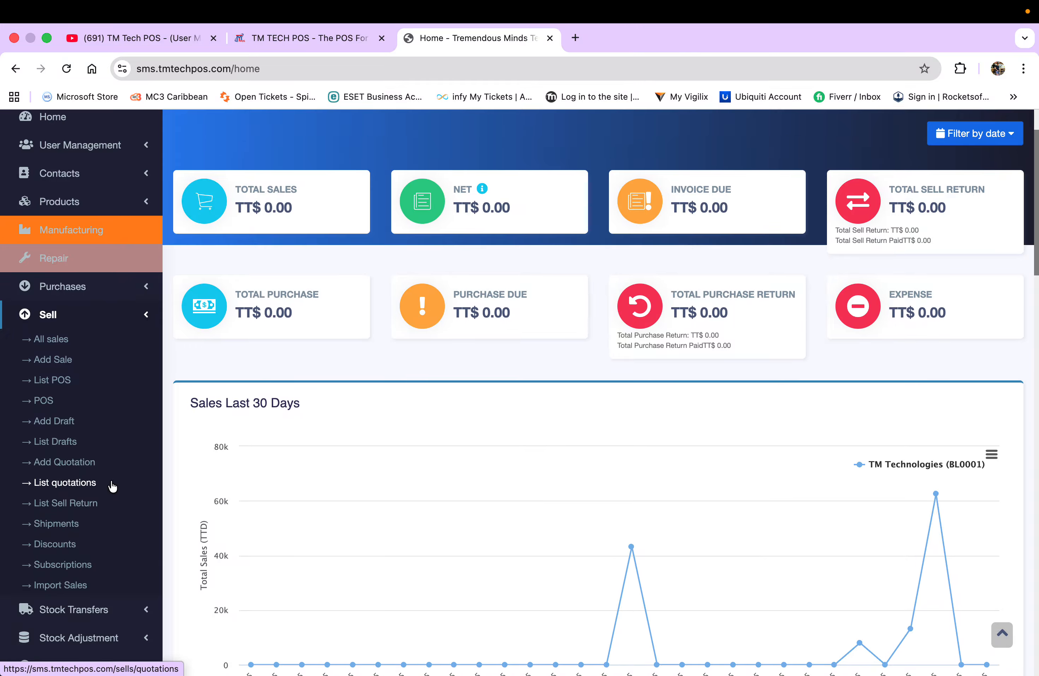
{"action": "left_click", "coordinate": [53, 339]}
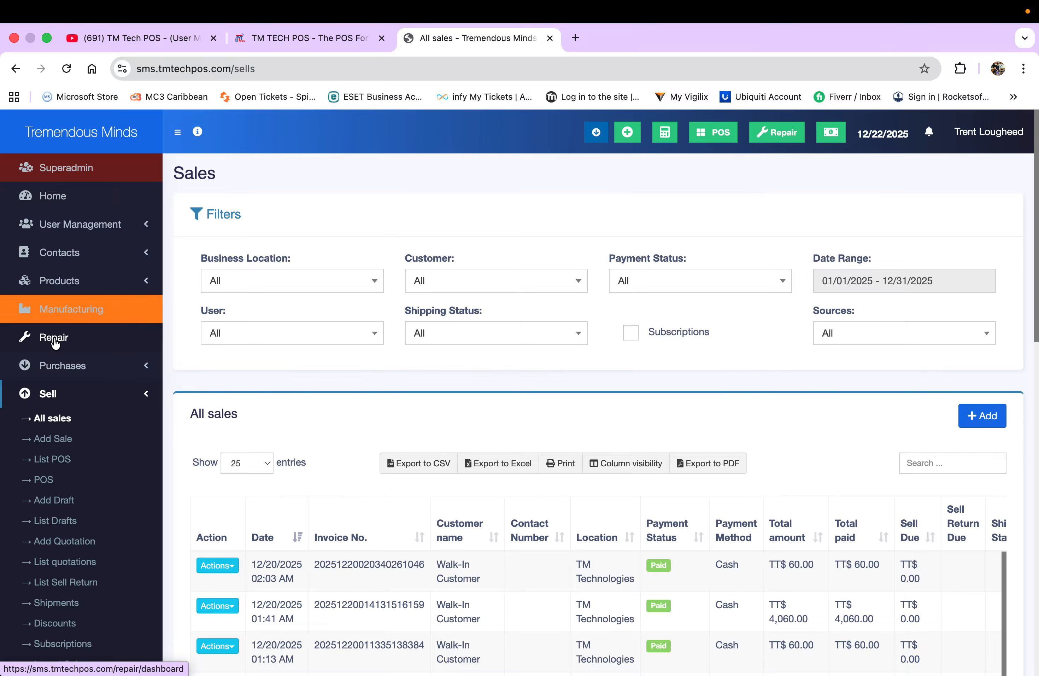
- Examine the all sales page, including its filters, invoice rows, payment columns and totals
{"action": "scroll", "coordinate": [104, 503], "scroll_direction": "down", "scroll_amount": 5}
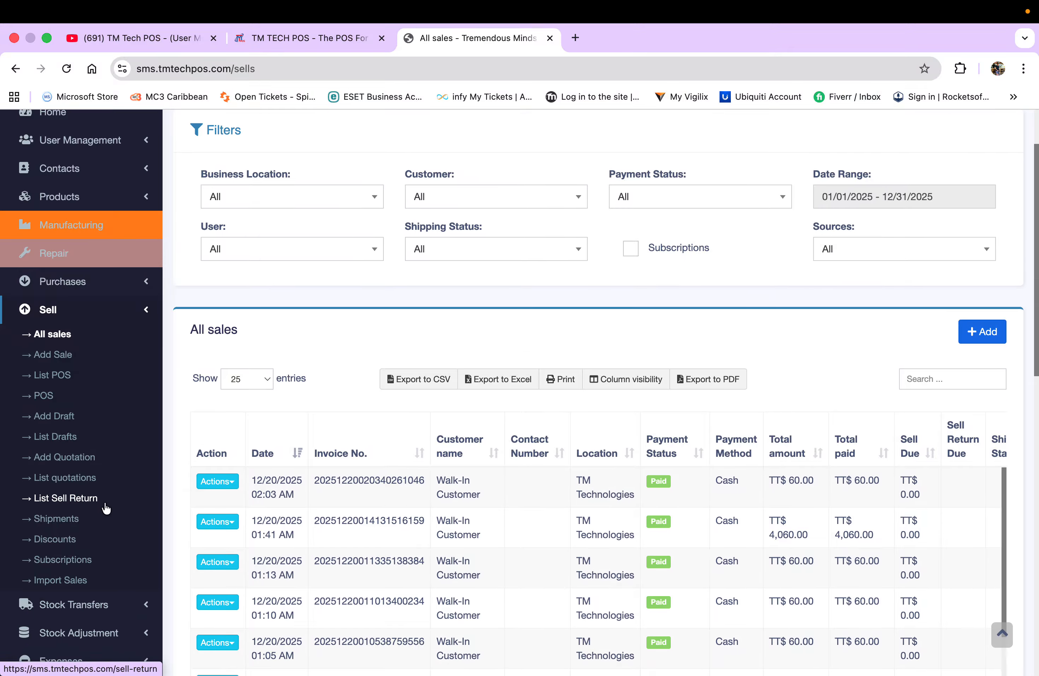
{"action": "scroll", "coordinate": [105, 508], "scroll_direction": "up", "scroll_amount": 5}
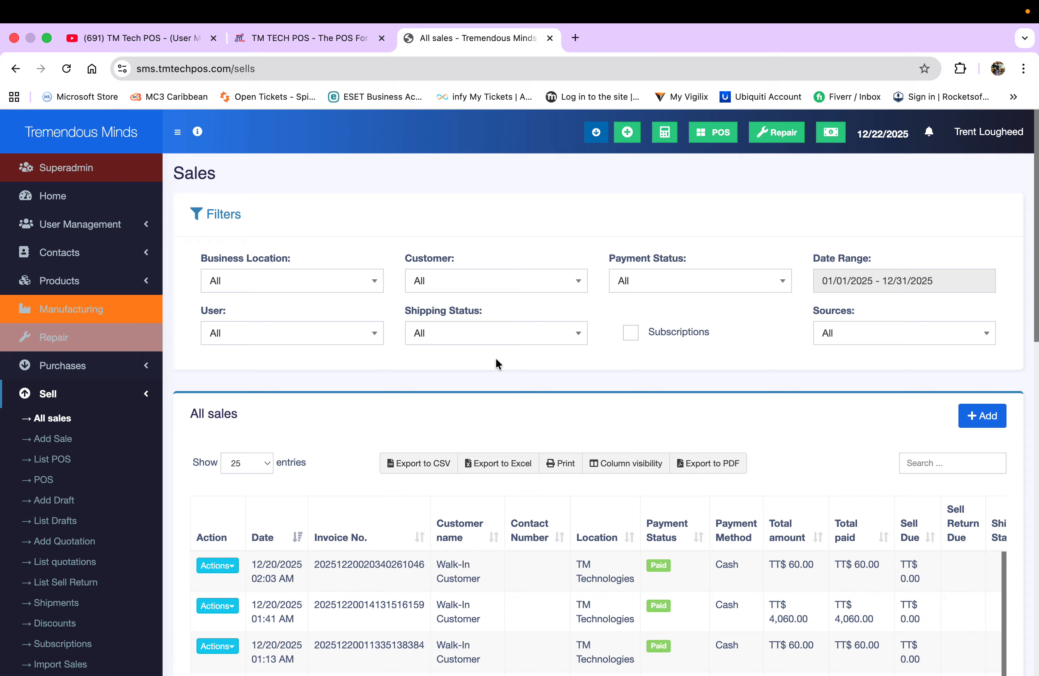
{"action": "scroll", "coordinate": [497, 363], "scroll_direction": "down", "scroll_amount": 5}
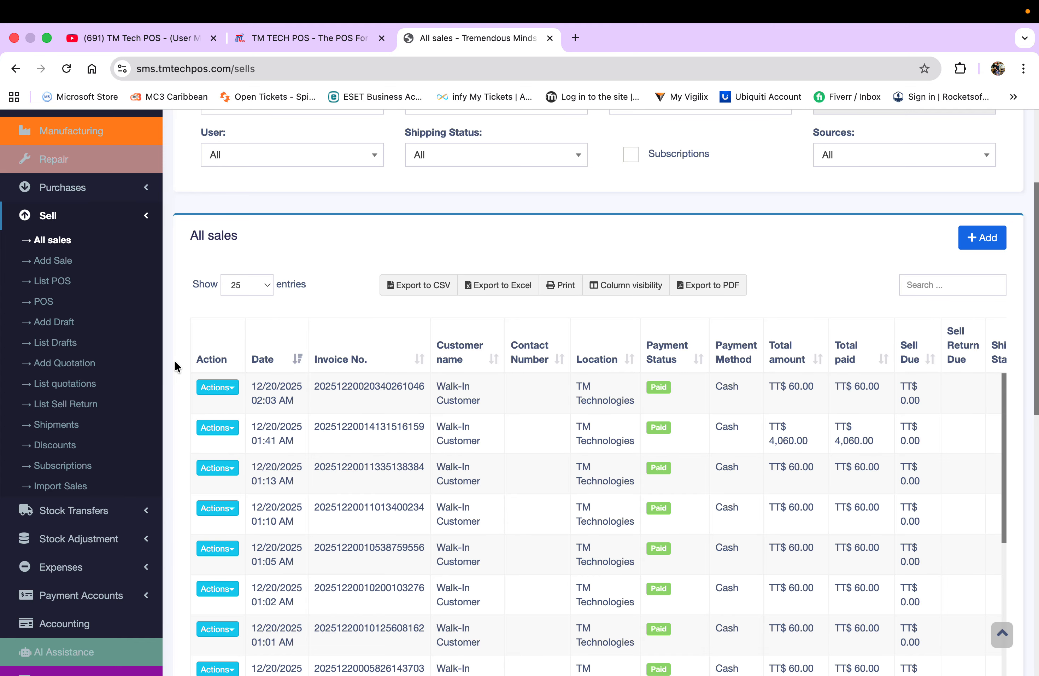
{"action": "scroll", "coordinate": [175, 367], "scroll_direction": "down", "scroll_amount": 4}
{"action": "scroll", "coordinate": [175, 366], "scroll_direction": "down", "scroll_amount": 5}
{"action": "scroll", "coordinate": [175, 366], "scroll_direction": "up", "scroll_amount": 3}
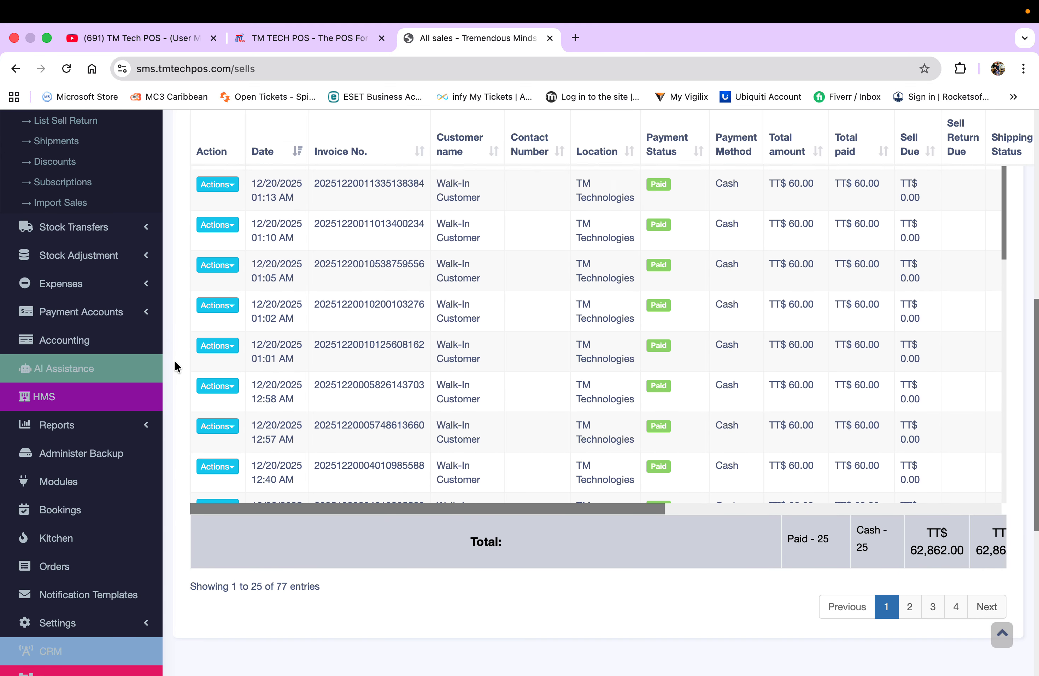
{"action": "scroll", "coordinate": [175, 366], "scroll_direction": "up", "scroll_amount": 2}
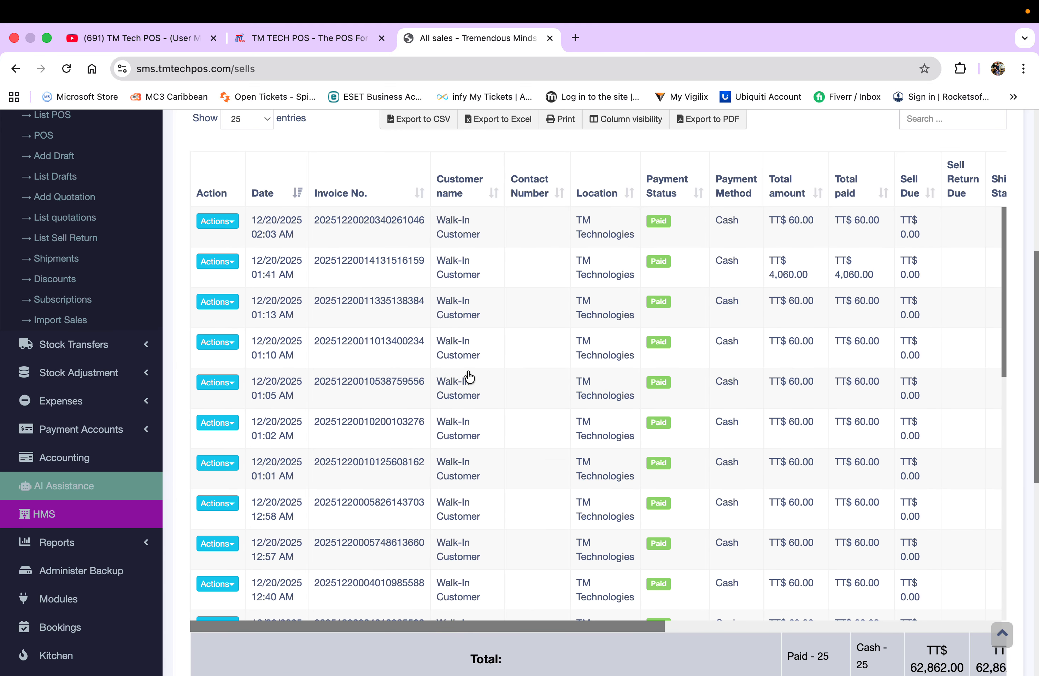
{"action": "scroll", "coordinate": [261, 673], "scroll_direction": "down", "scroll_amount": 2}
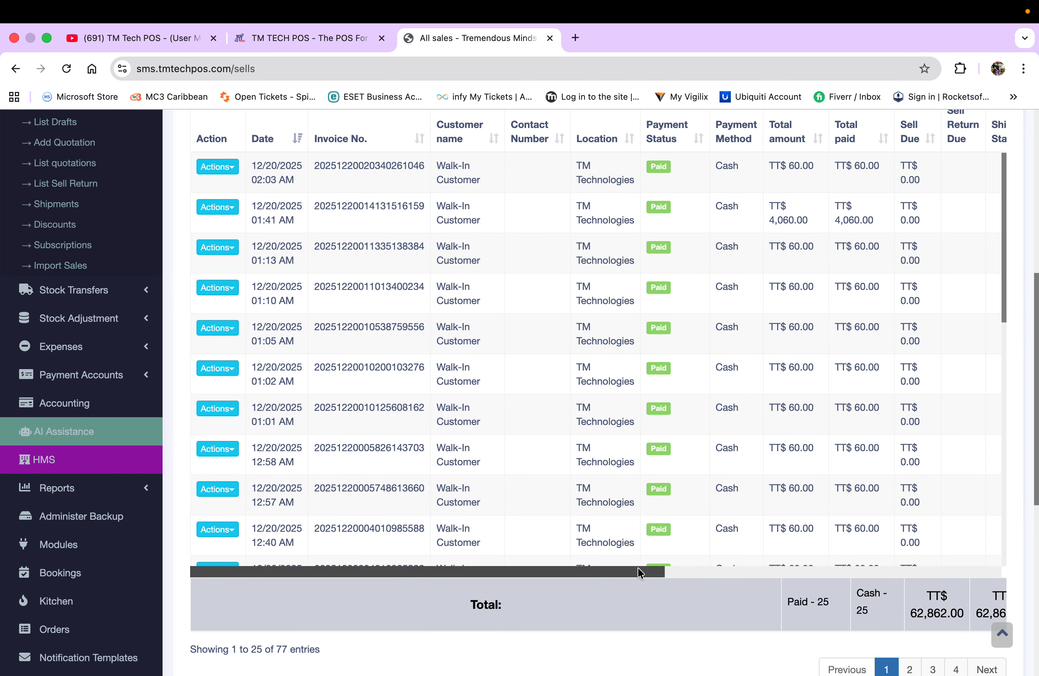
{"action": "left_click_drag", "start_coordinate": [636, 569], "coordinate": [550, 568]}
{"action": "scroll", "coordinate": [457, 385], "scroll_direction": "up", "scroll_amount": 5}
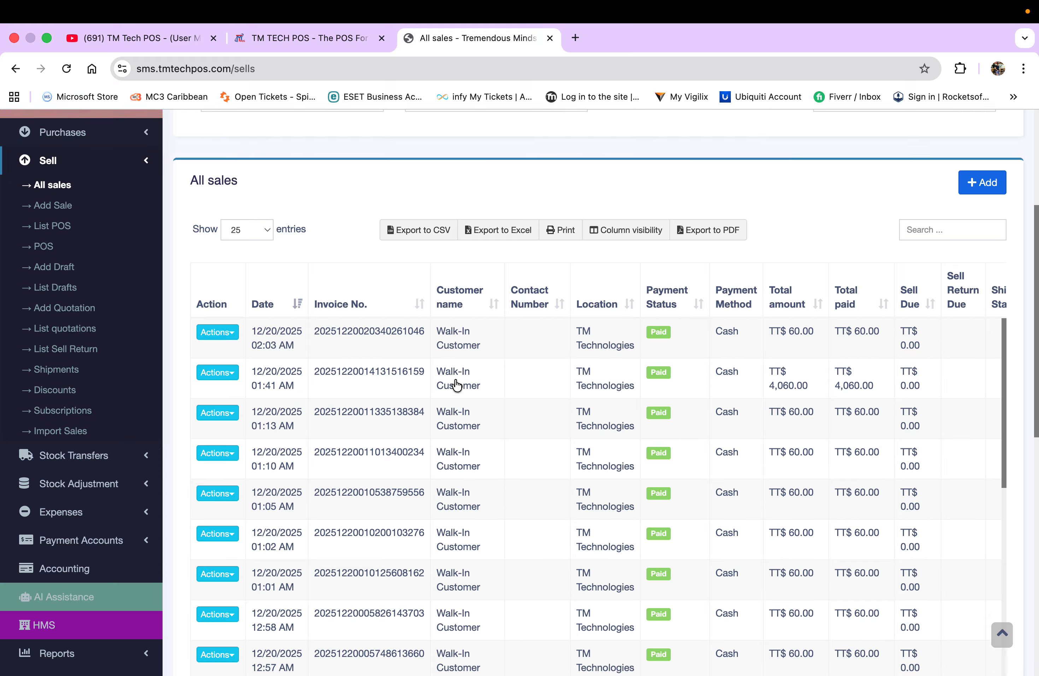
{"action": "scroll", "coordinate": [456, 385], "scroll_direction": "down", "scroll_amount": 2}
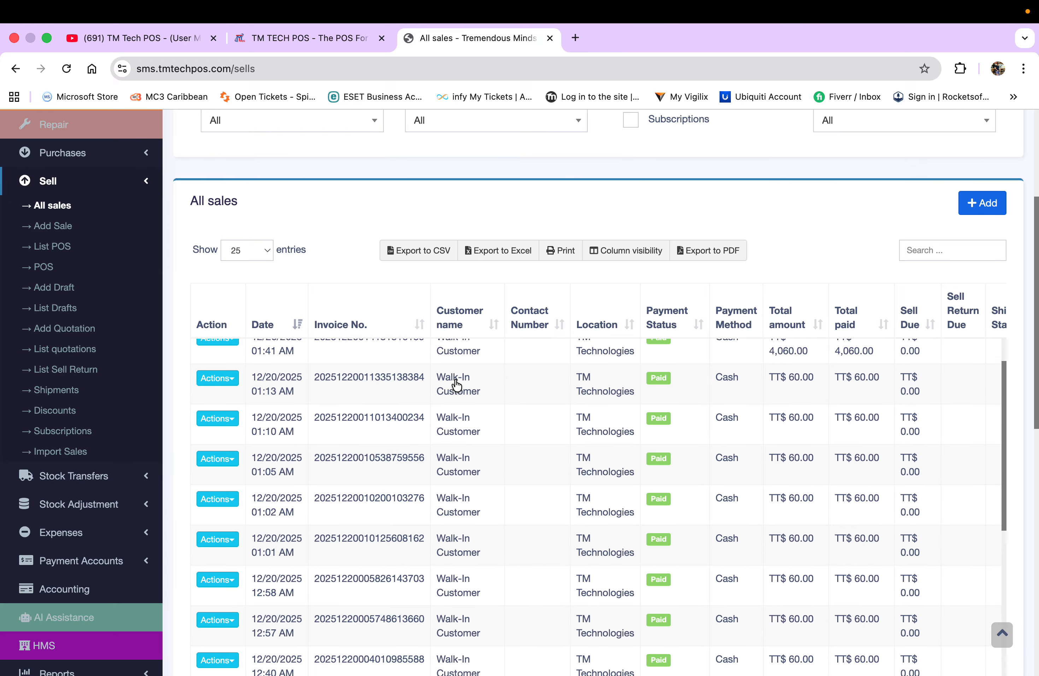
{"action": "scroll", "coordinate": [456, 385], "scroll_direction": "up", "scroll_amount": 2}
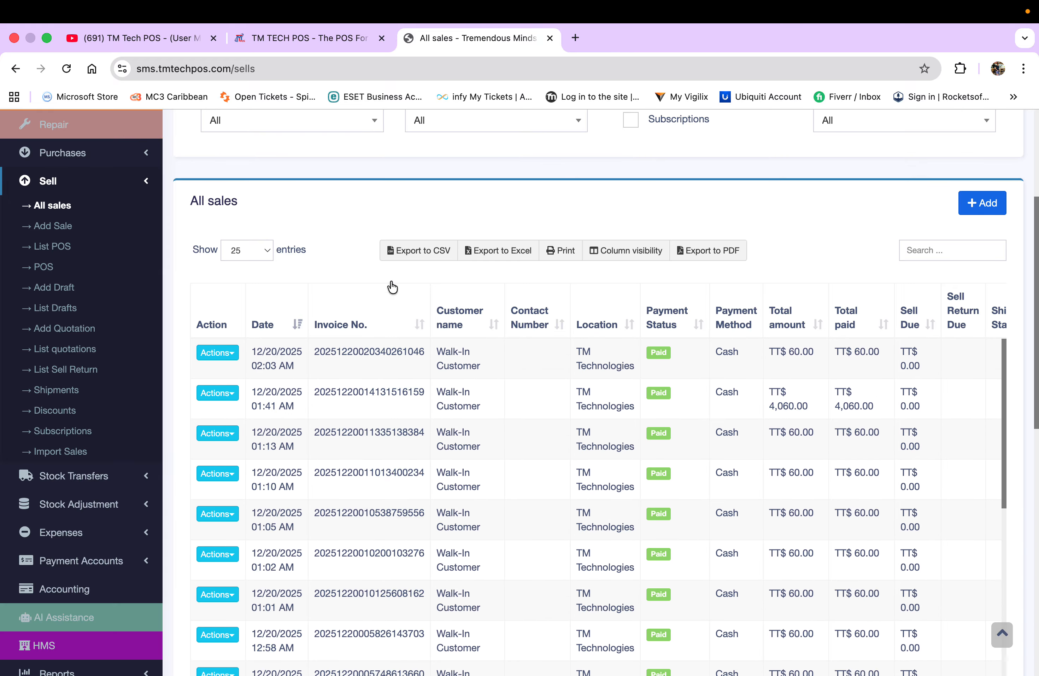
{"action": "scroll", "coordinate": [344, 217], "scroll_direction": "down", "scroll_amount": 2}
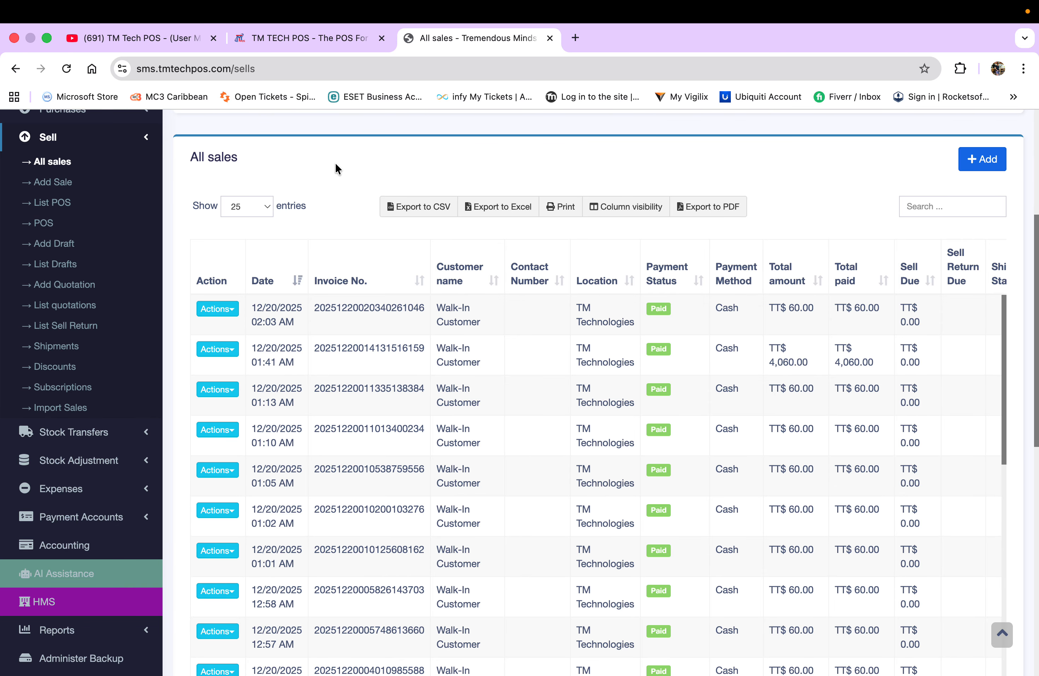
{"action": "scroll", "coordinate": [335, 167], "scroll_direction": "up", "scroll_amount": 3}
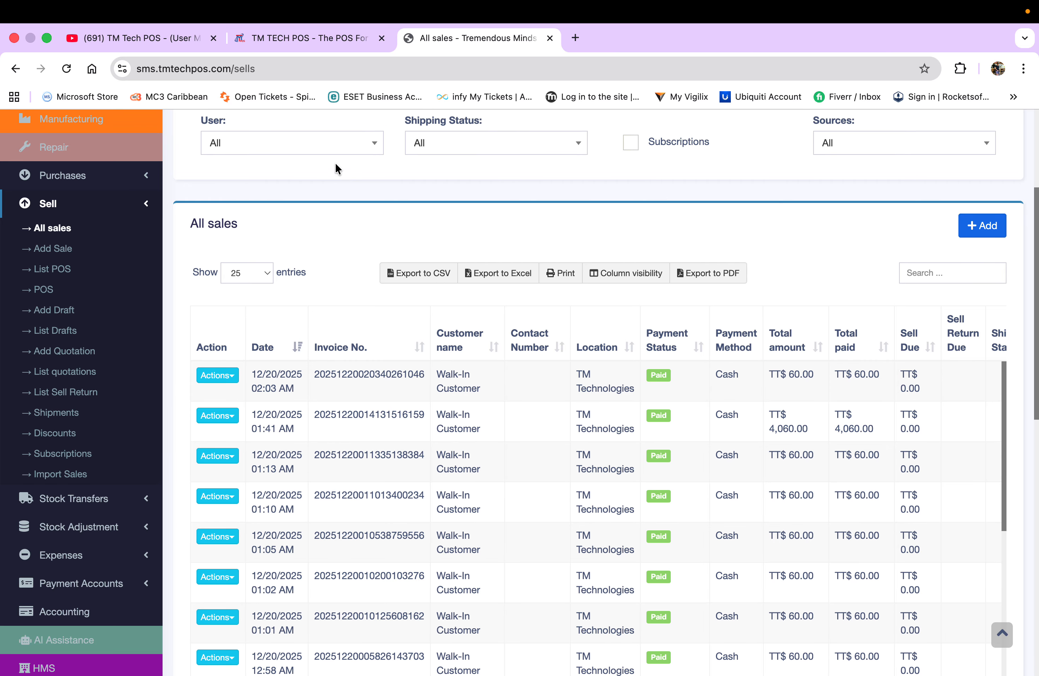
{"action": "scroll", "coordinate": [336, 166], "scroll_direction": "down", "scroll_amount": 3}
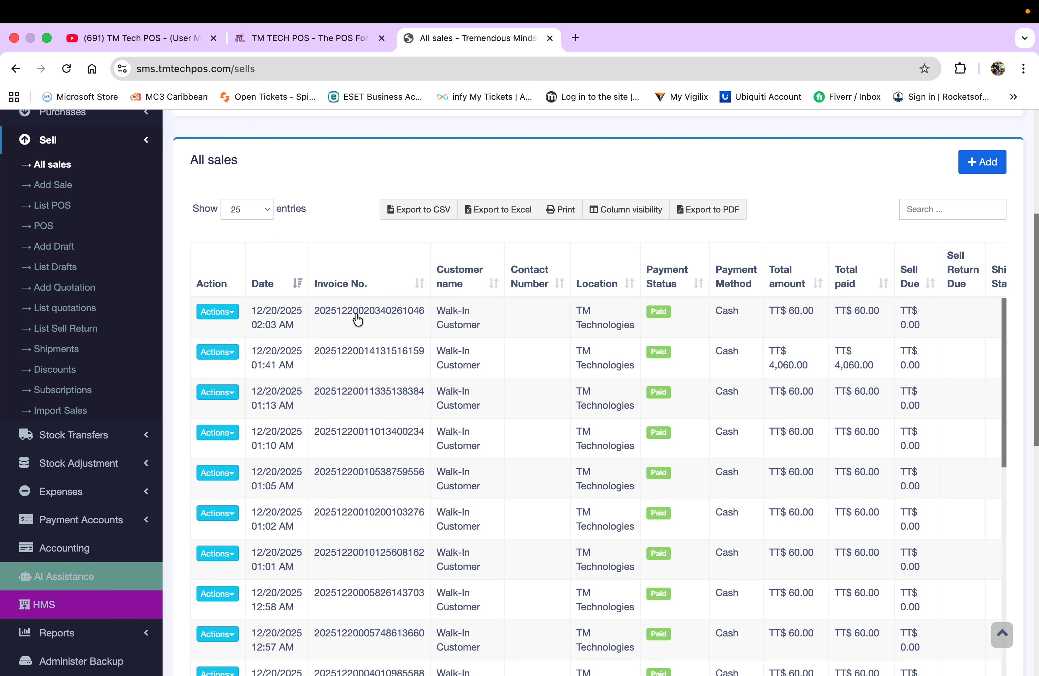
{"action": "scroll", "coordinate": [355, 338], "scroll_direction": "down", "scroll_amount": 5}
{"action": "scroll", "coordinate": [354, 338], "scroll_direction": "down", "scroll_amount": 15}
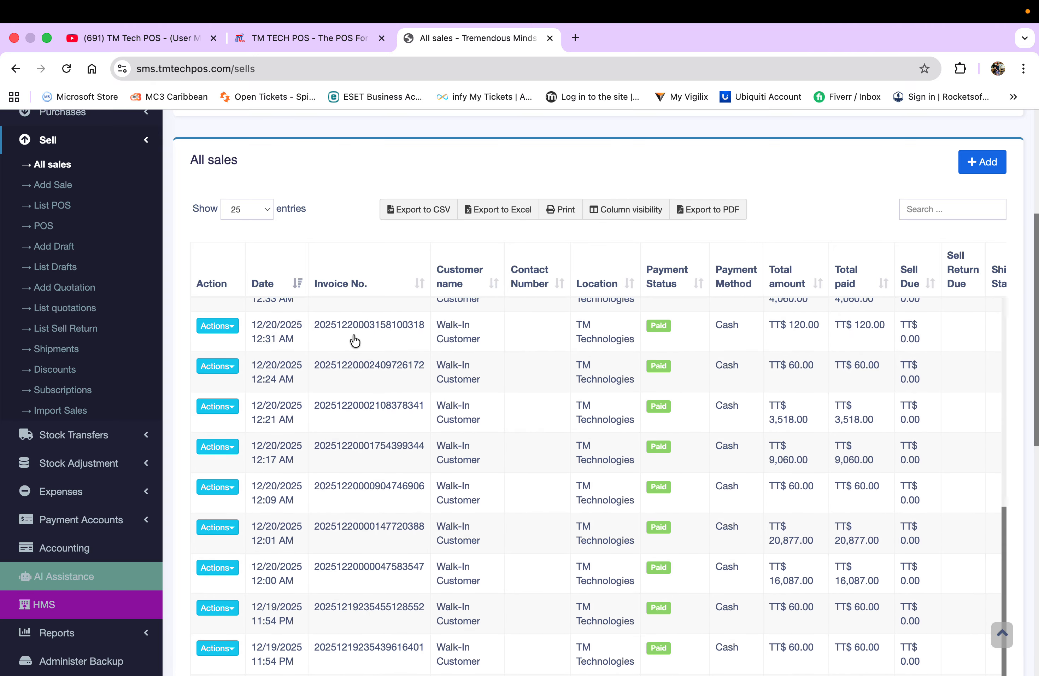
{"action": "scroll", "coordinate": [354, 340], "scroll_direction": "up", "scroll_amount": 10}
{"action": "scroll", "coordinate": [355, 340], "scroll_direction": "up", "scroll_amount": 5}
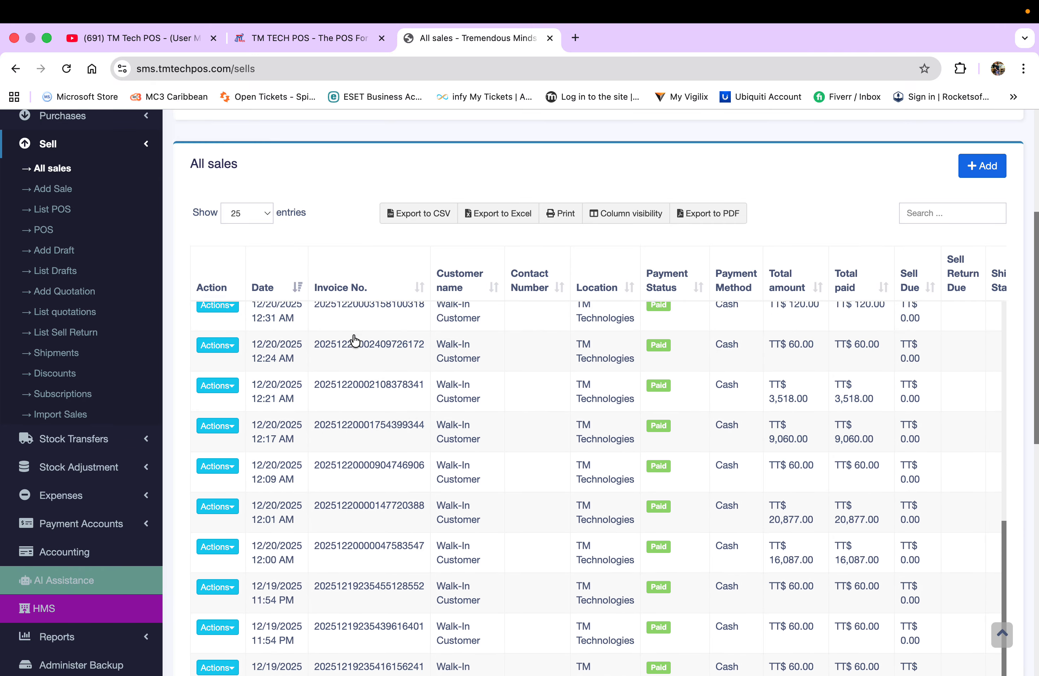
- Set the all sales table to show 1,000 entries per page
{"action": "left_click", "coordinate": [263, 214]}
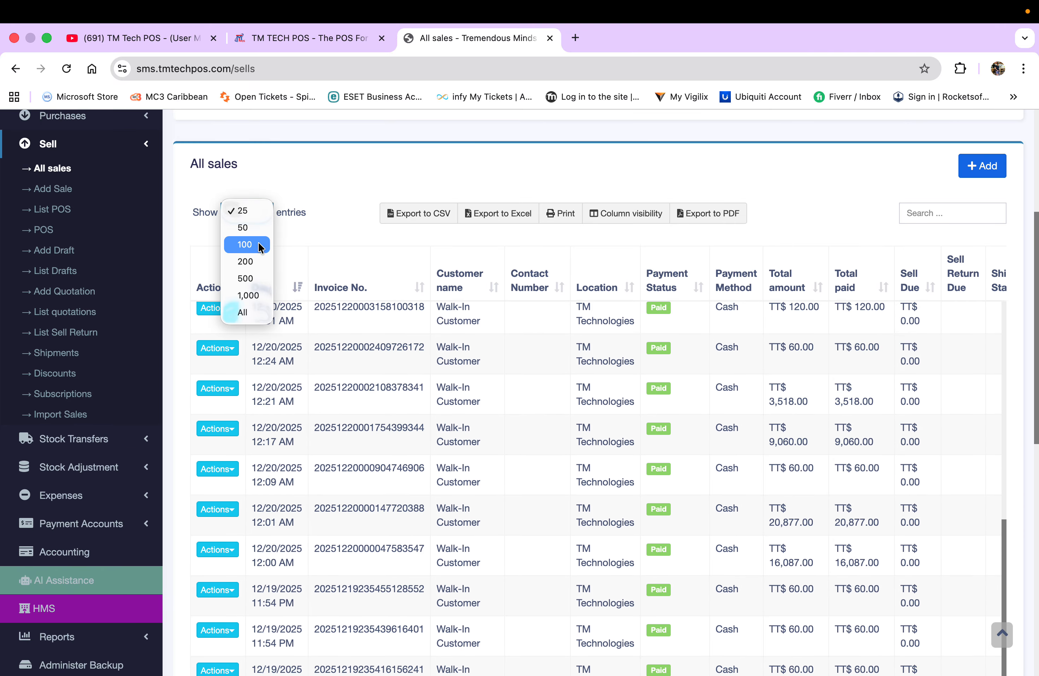
{"action": "left_click", "coordinate": [259, 296]}
{"action": "scroll", "coordinate": [362, 456], "scroll_direction": "down", "scroll_amount": 20}
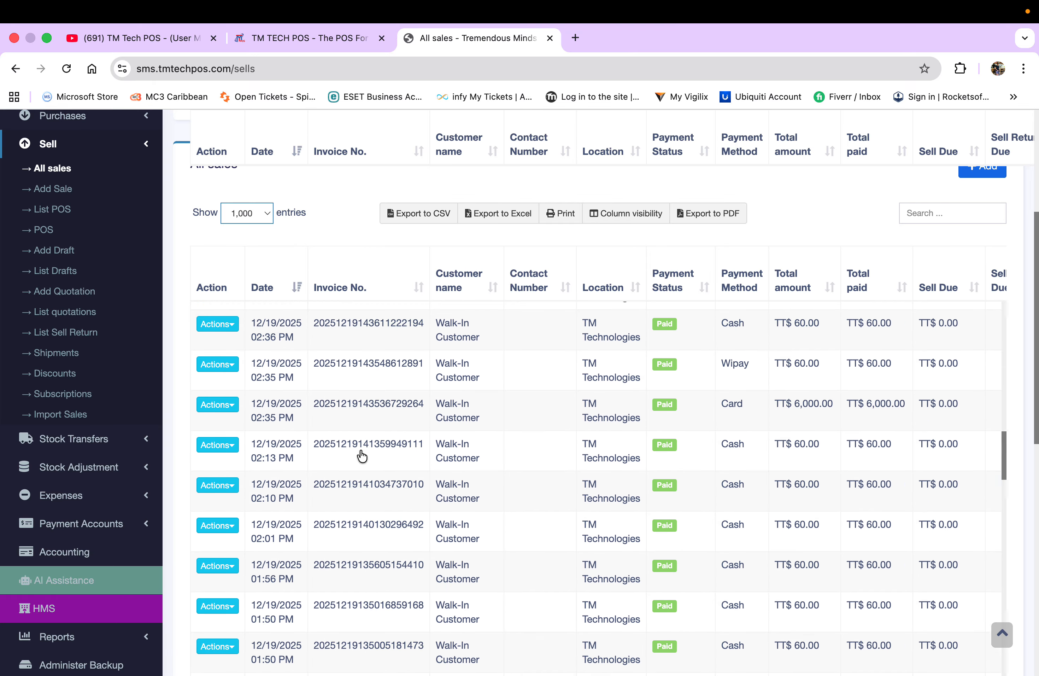
- Review the full run of invoices in the sales table, comparing payment status, payment method and sell due
{"action": "scroll", "coordinate": [362, 455], "scroll_direction": "down", "scroll_amount": 1}
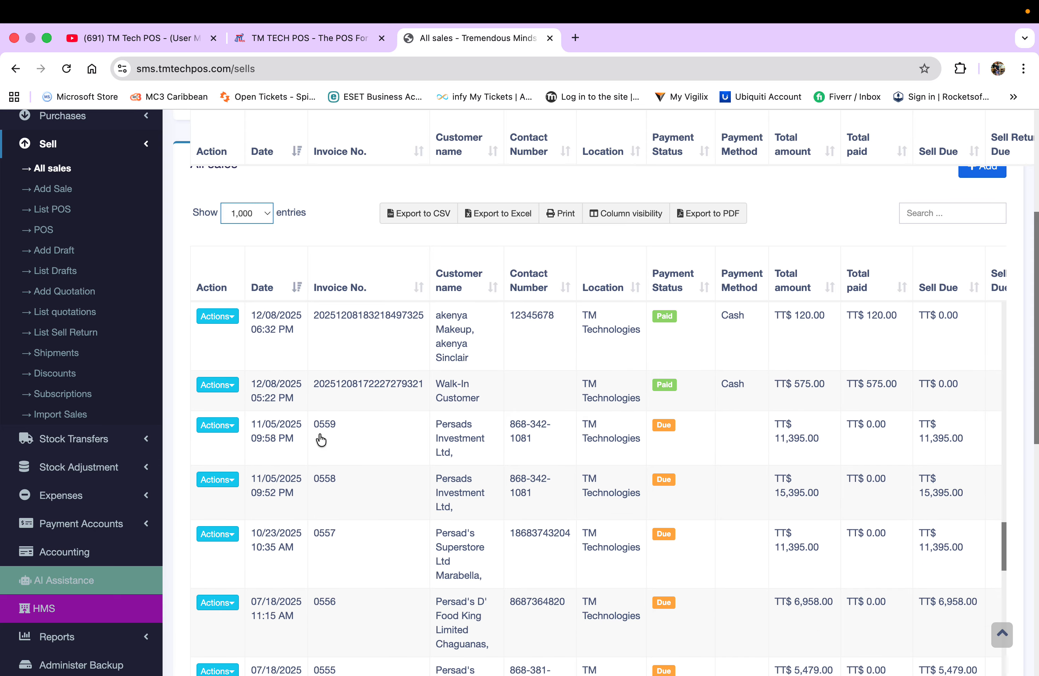
{"action": "scroll", "coordinate": [346, 492], "scroll_direction": "down", "scroll_amount": 10}
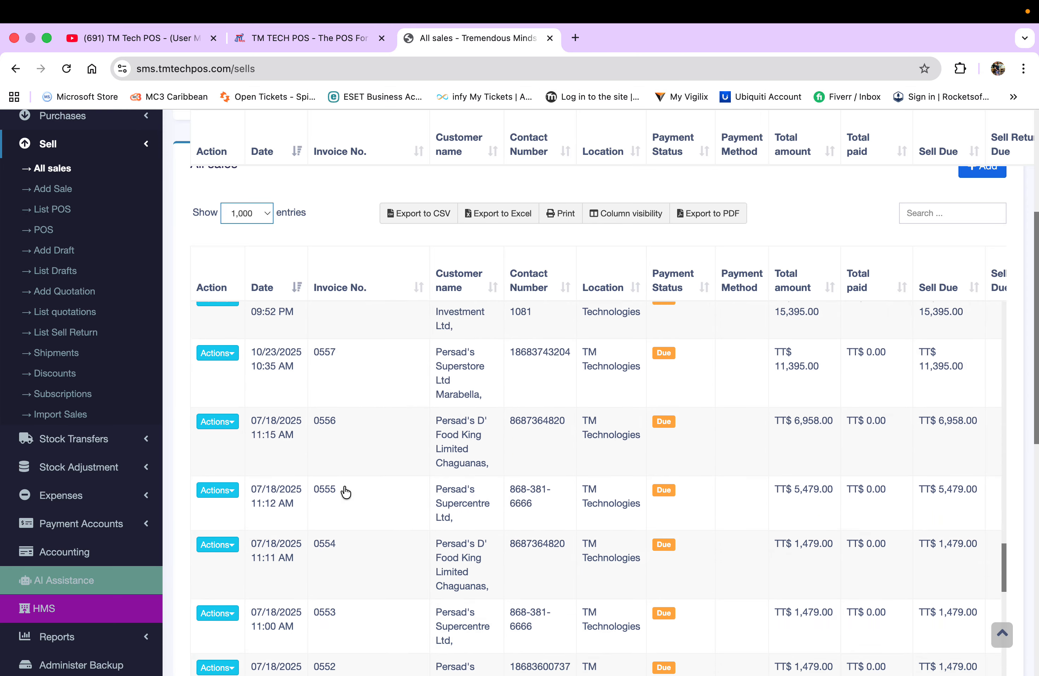
{"action": "scroll", "coordinate": [344, 490], "scroll_direction": "up", "scroll_amount": 15}
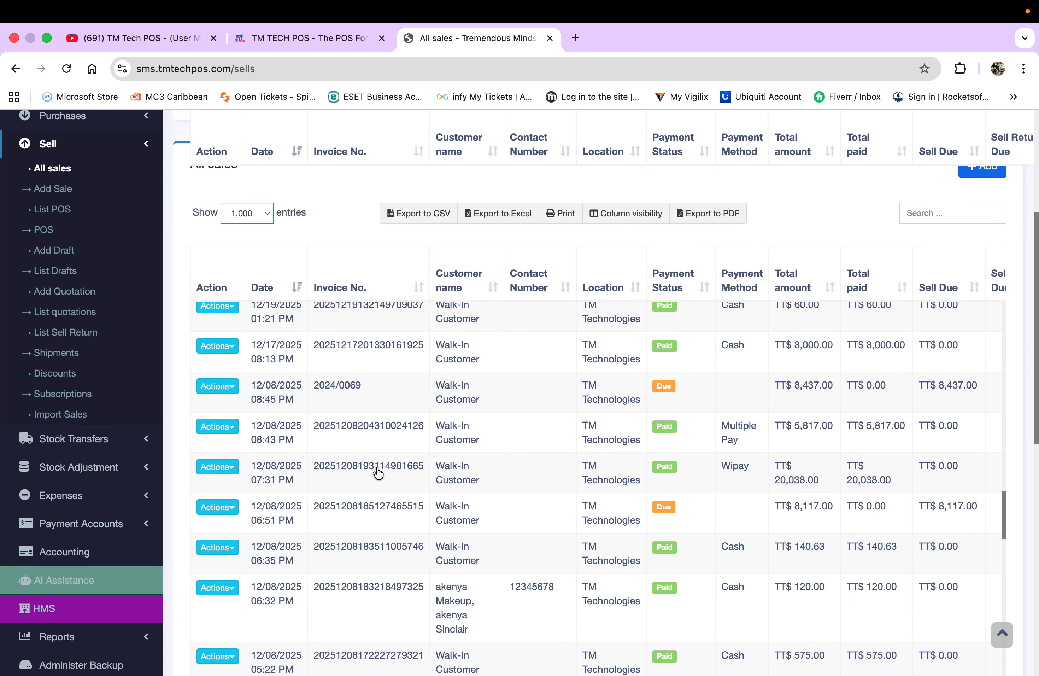
{"action": "scroll", "coordinate": [373, 476], "scroll_direction": "up", "scroll_amount": 10}
{"action": "scroll", "coordinate": [372, 475], "scroll_direction": "up", "scroll_amount": 5}
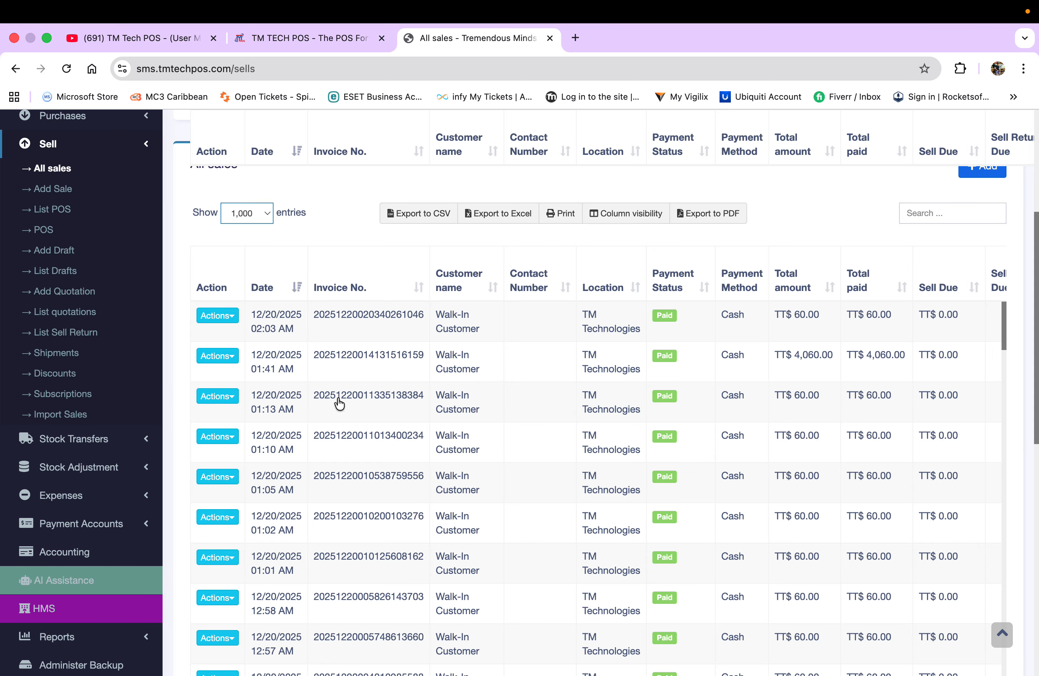
{"action": "scroll", "coordinate": [364, 401], "scroll_direction": "down", "scroll_amount": 5}
{"action": "scroll", "coordinate": [365, 402], "scroll_direction": "down", "scroll_amount": 20}
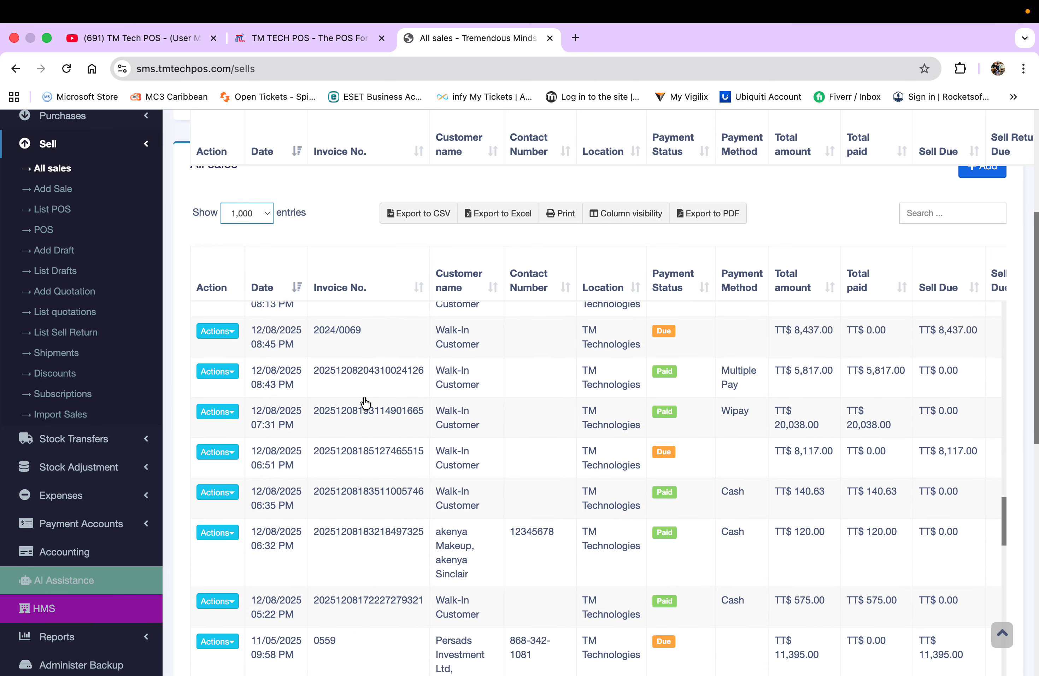
{"action": "scroll", "coordinate": [365, 403], "scroll_direction": "up", "scroll_amount": 20}
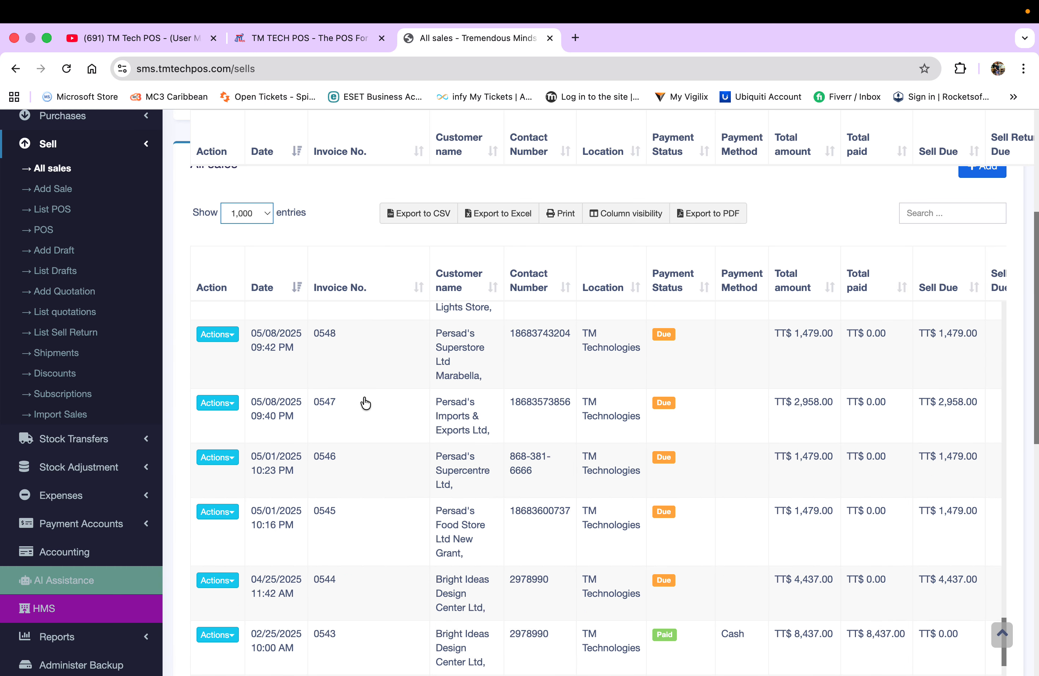
{"action": "scroll", "coordinate": [364, 395], "scroll_direction": "down", "scroll_amount": 1}
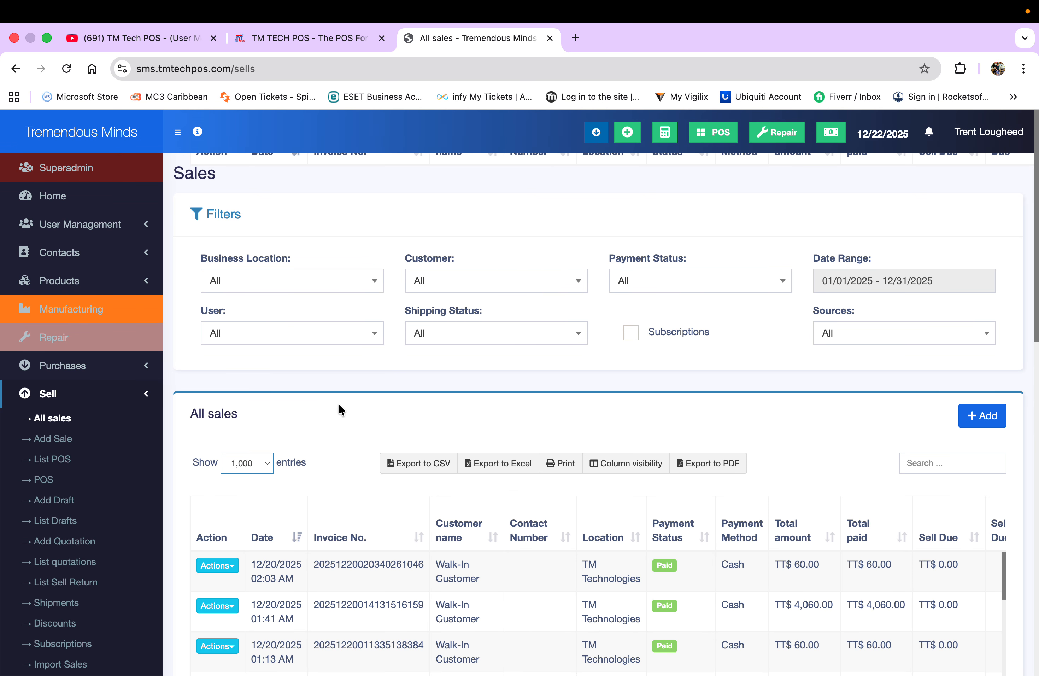
- Open a new Add Sale form and set its selling price group to tutorial
{"action": "scroll", "coordinate": [339, 406], "scroll_direction": "down", "scroll_amount": 2}
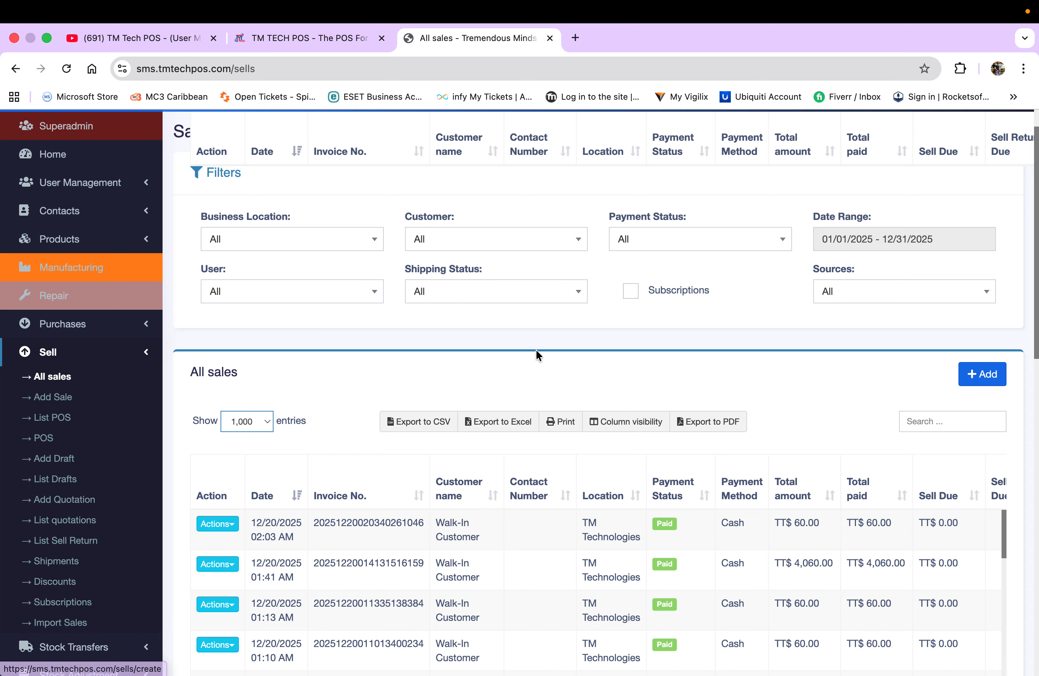
{"action": "left_click", "coordinate": [56, 399]}
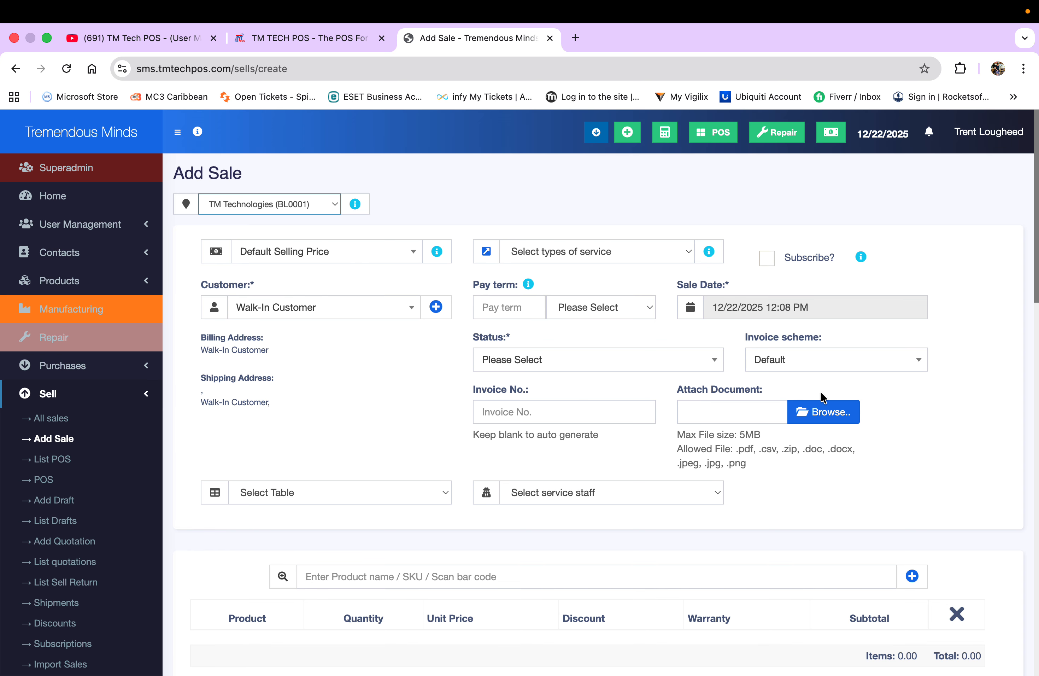
{"action": "left_click", "coordinate": [387, 254]}
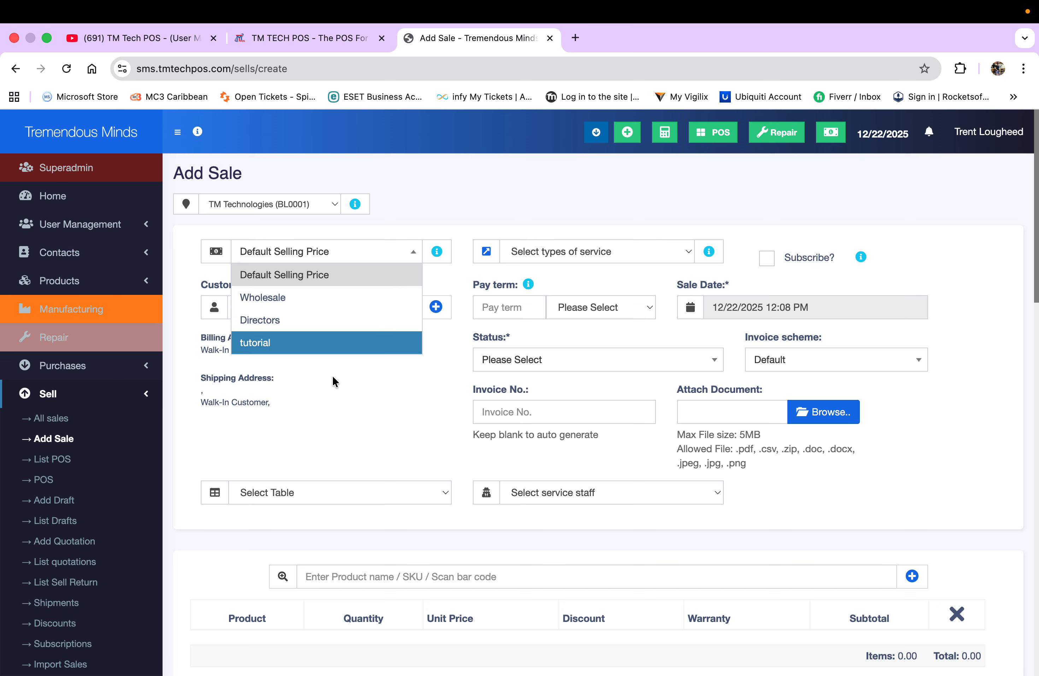
{"action": "left_click", "coordinate": [326, 343]}
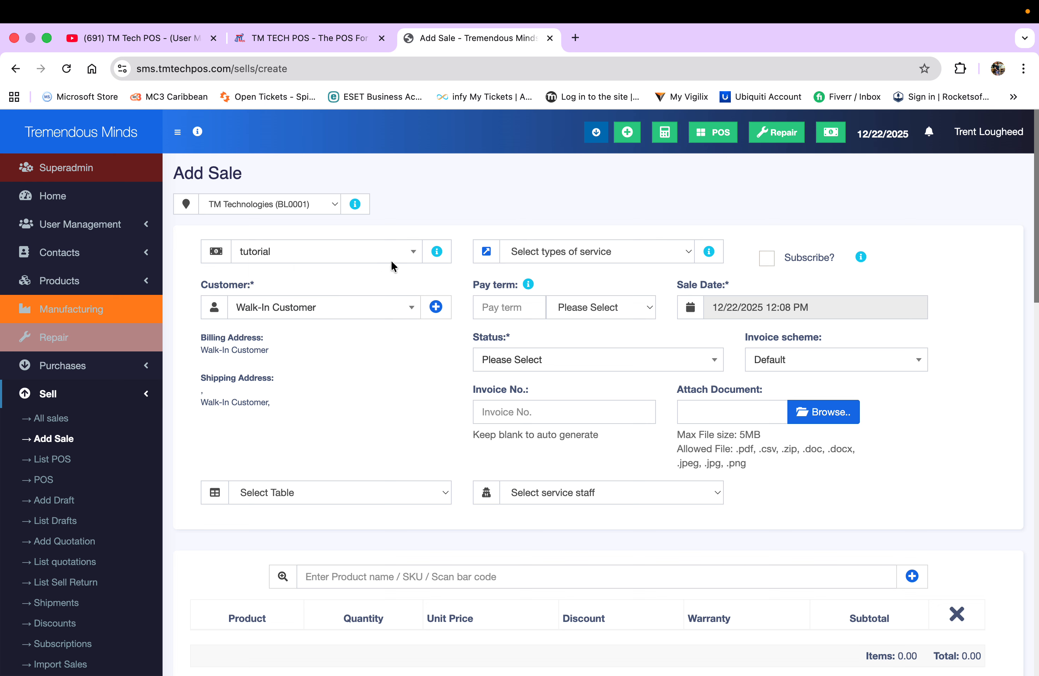
{"action": "left_click", "coordinate": [405, 254]}
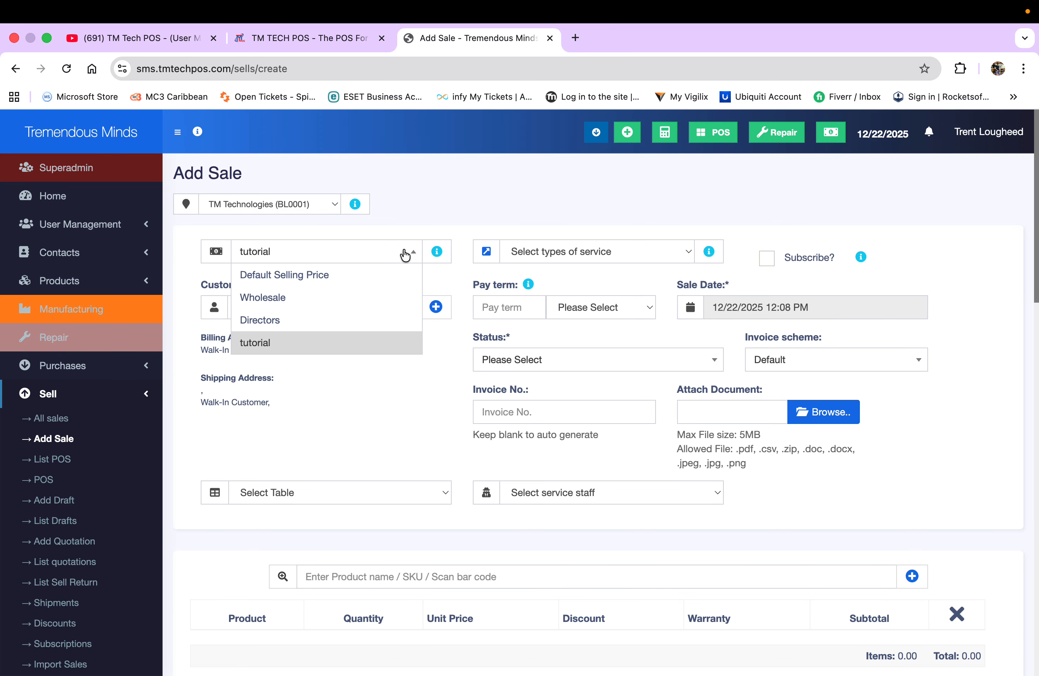
{"action": "left_click", "coordinate": [407, 436]}
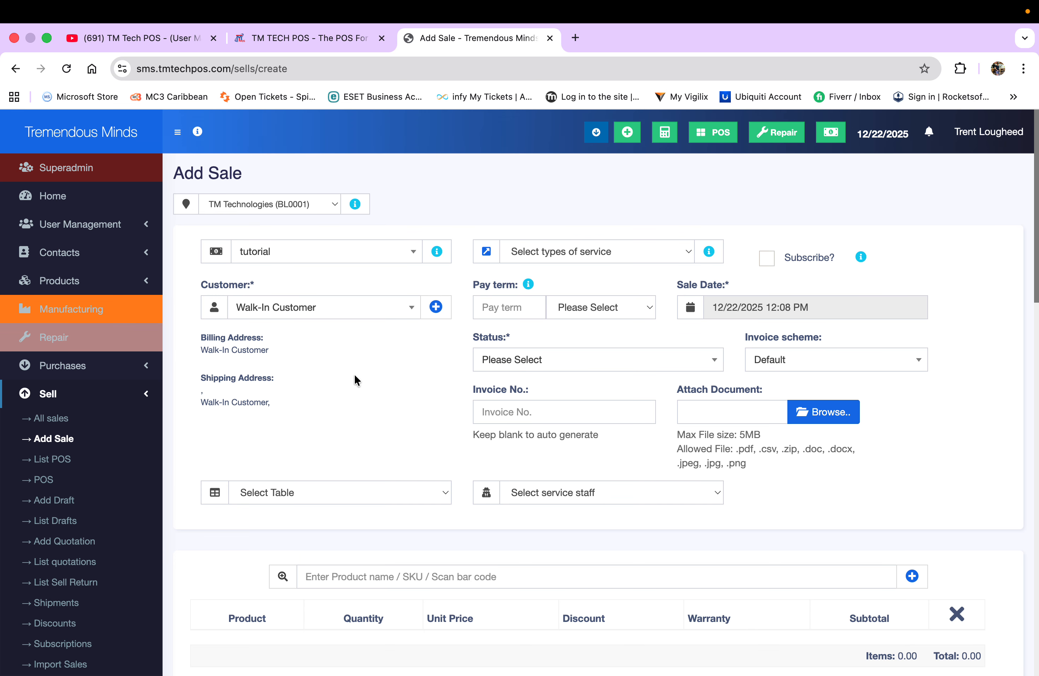
- Check which types of service are available for the sale
{"action": "left_click", "coordinate": [554, 252]}
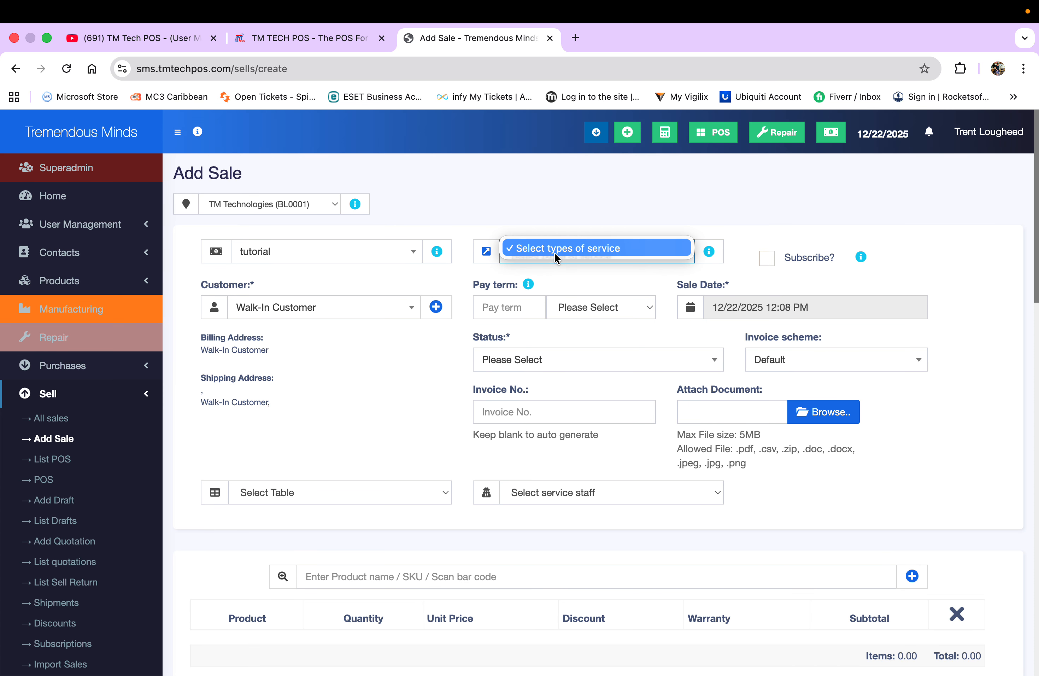
{"action": "left_click", "coordinate": [554, 252]}
{"action": "left_click", "coordinate": [450, 283]}
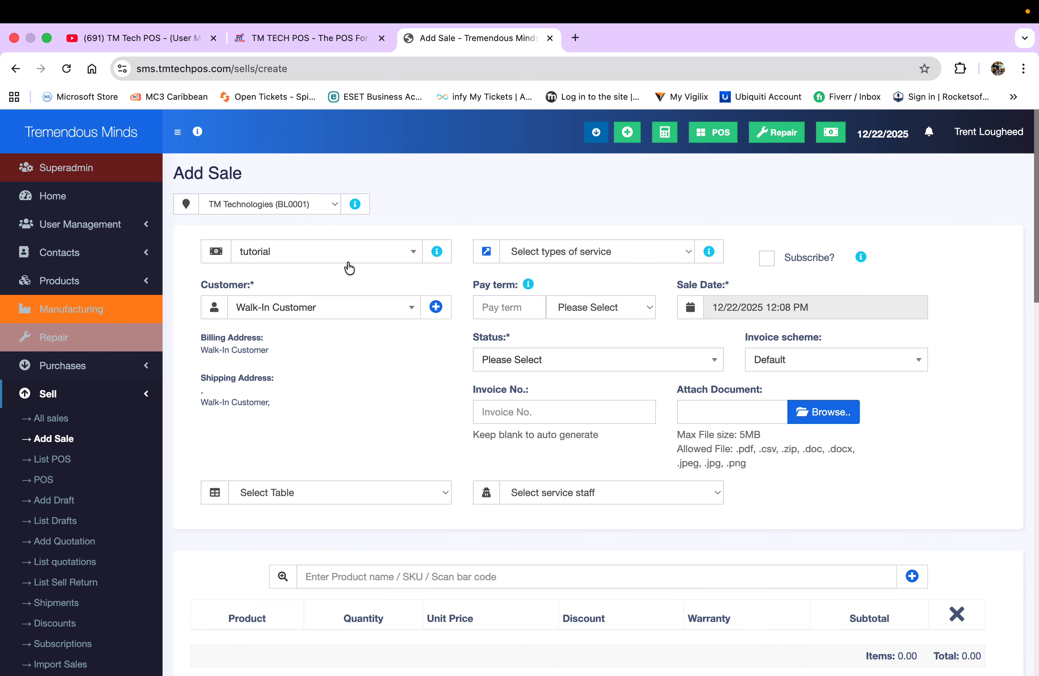
- Search the sale's customer list for "tut" and leave the customer selection as it is
{"action": "left_click", "coordinate": [370, 314]}
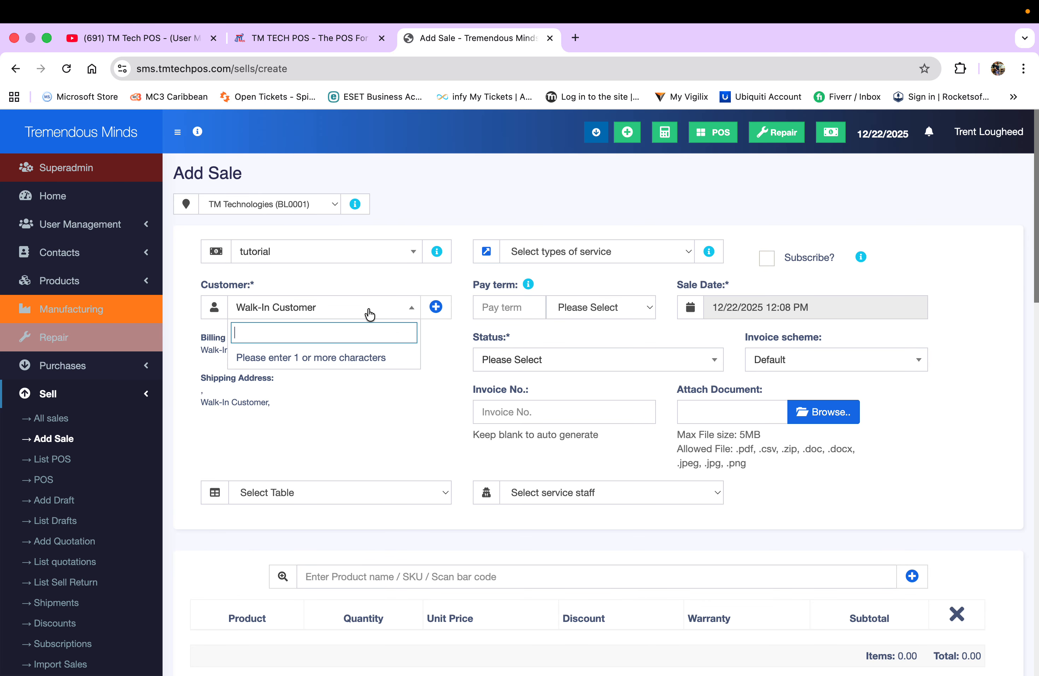
{"action": "type", "text": "tut"}
{"action": "key", "text": "BackSpace"}
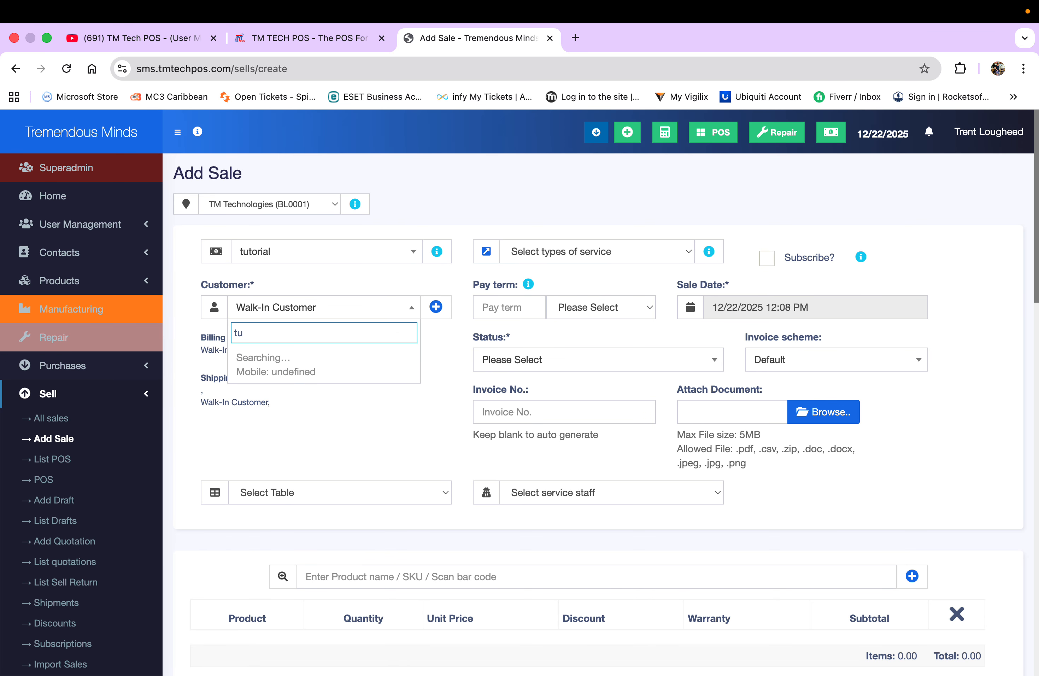
{"action": "type", "text": "t"}
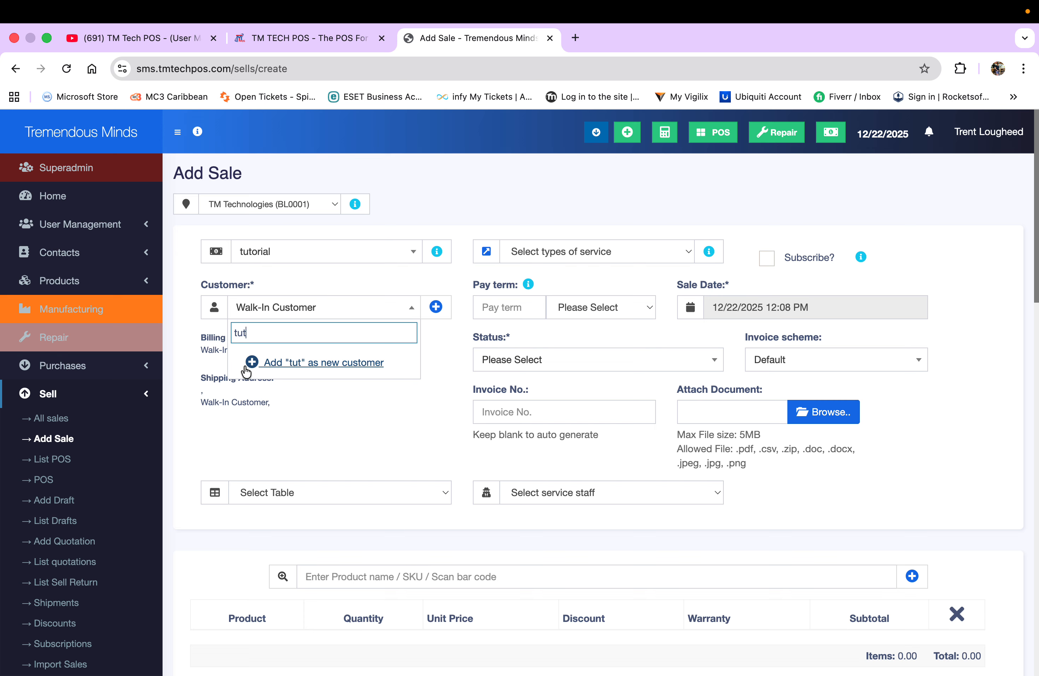
{"action": "left_click", "coordinate": [337, 425]}
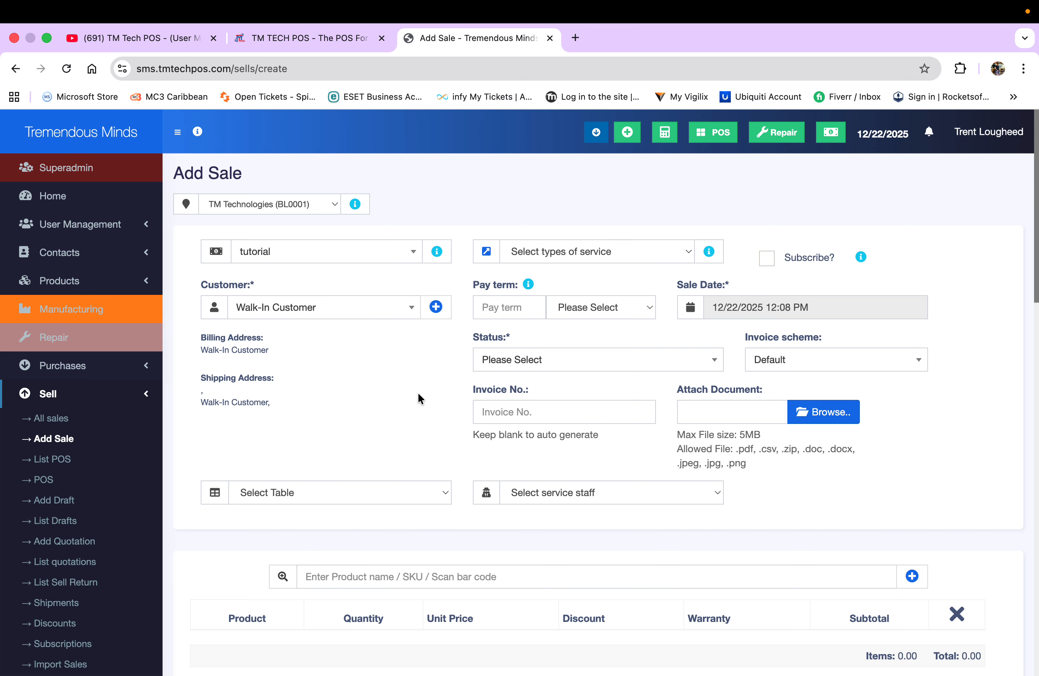
- Set the sale's pay term to 90 days
{"action": "left_click", "coordinate": [582, 305]}
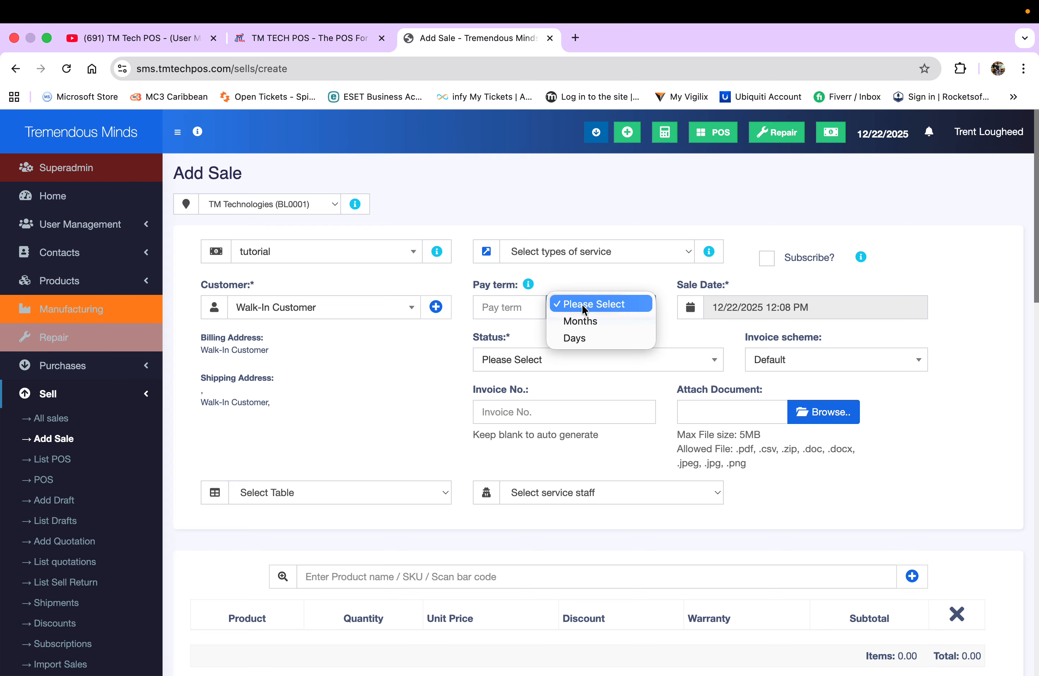
{"action": "left_click", "coordinate": [587, 334]}
{"action": "left_click", "coordinate": [512, 311]}
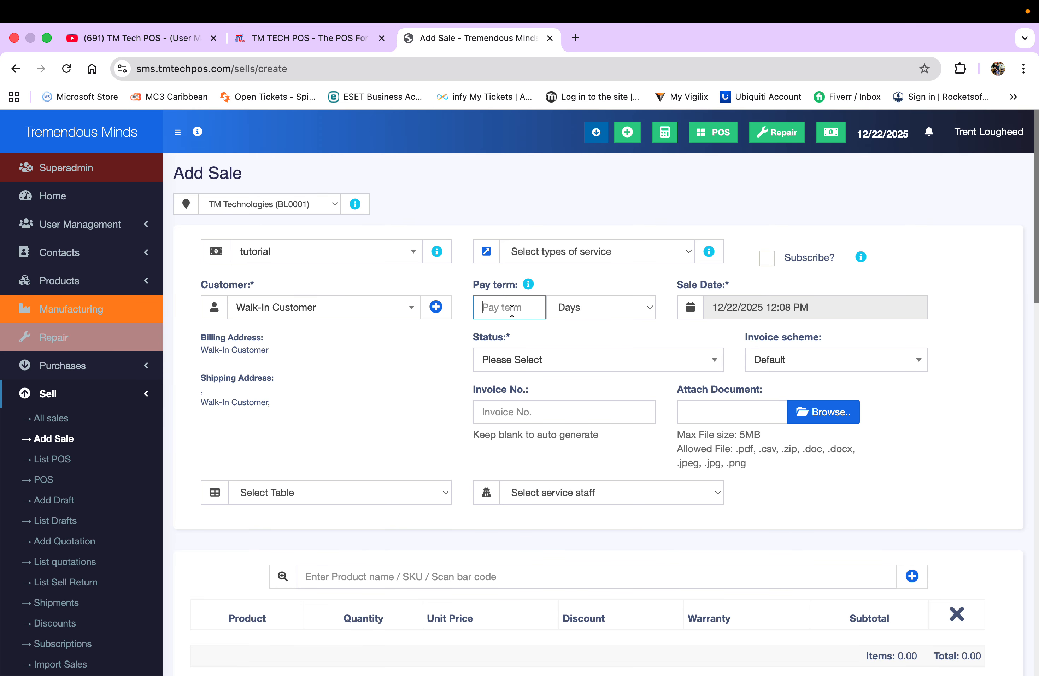
{"action": "type", "text": "90"}
{"action": "left_click", "coordinate": [428, 357]}
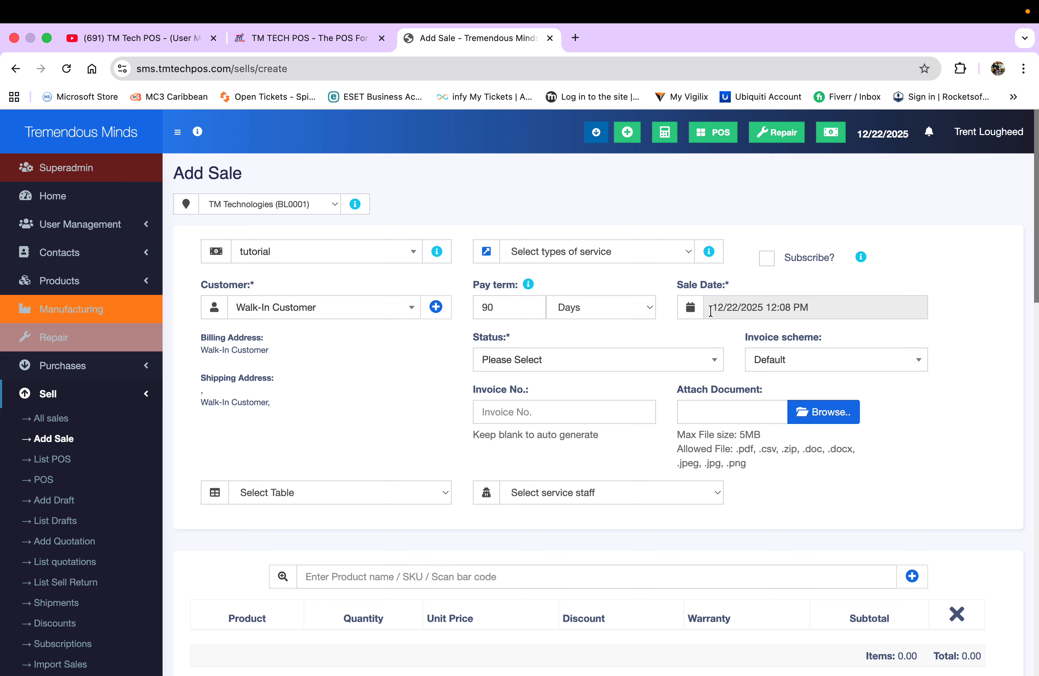
- Examine the available sale status options and invoice schemes without choosing a different one
{"action": "left_click", "coordinate": [697, 368]}
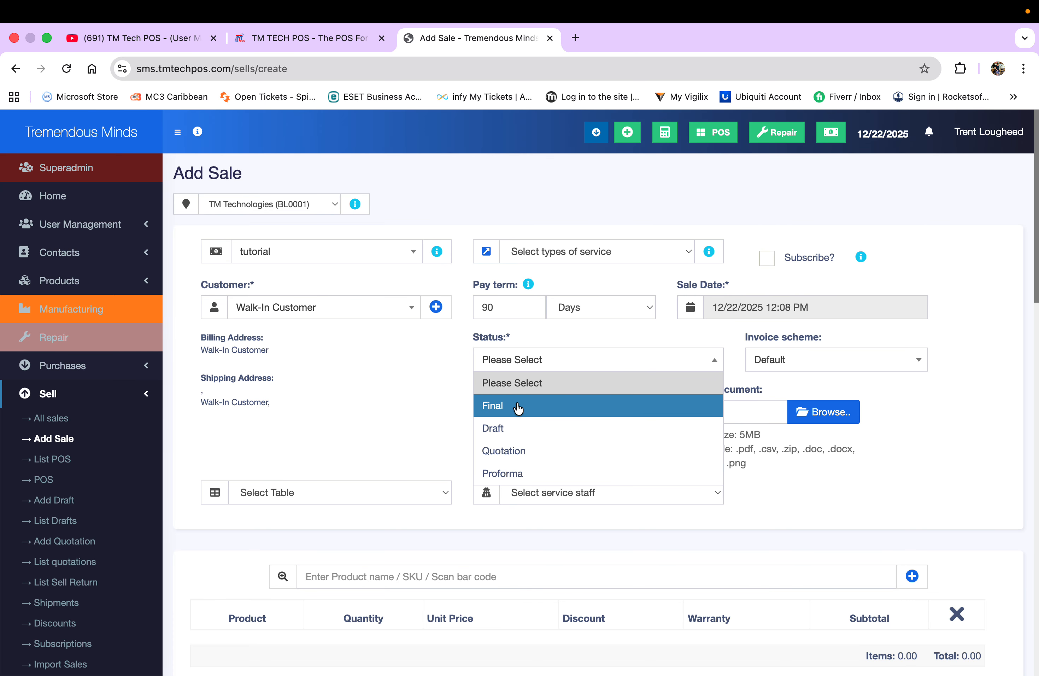
{"action": "left_click", "coordinate": [962, 356]}
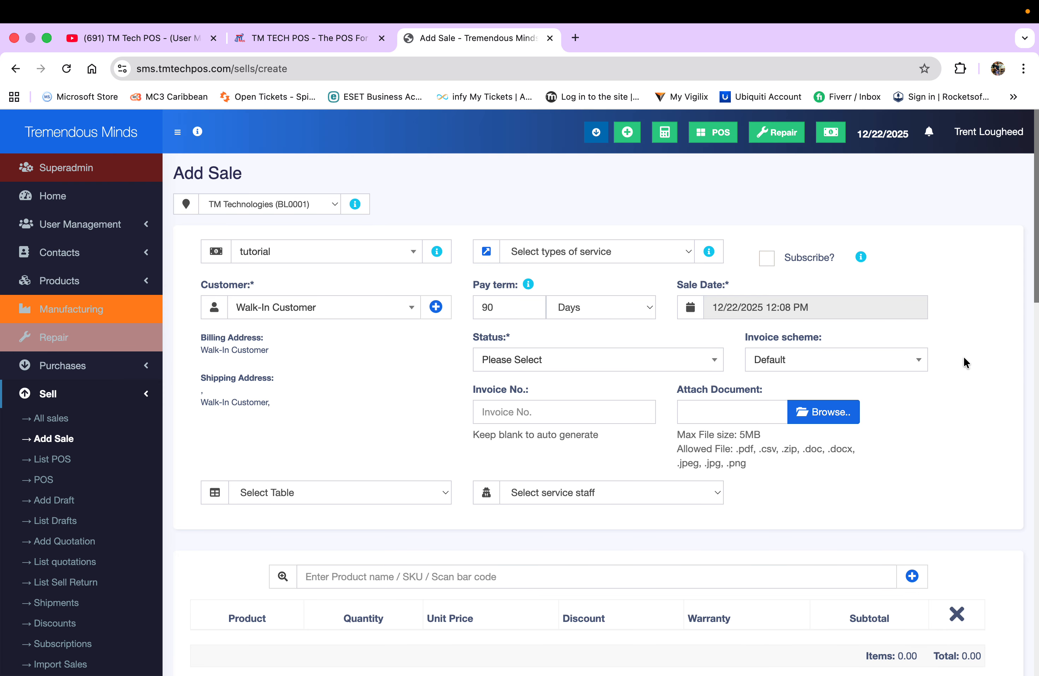
{"action": "left_click", "coordinate": [912, 359]}
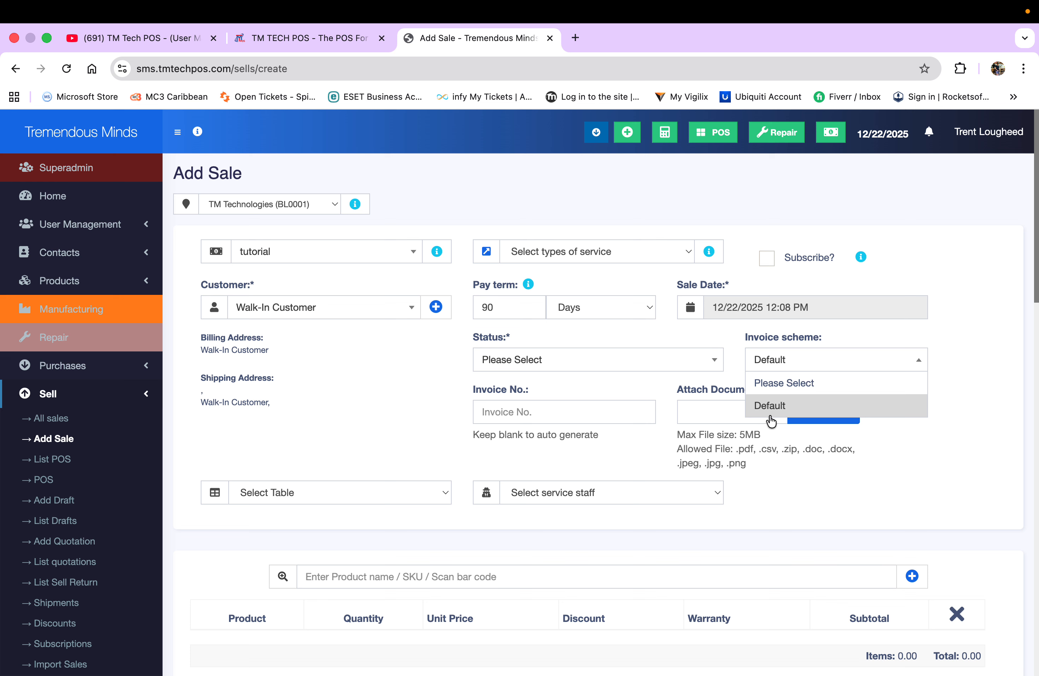
{"action": "left_click", "coordinate": [984, 389]}
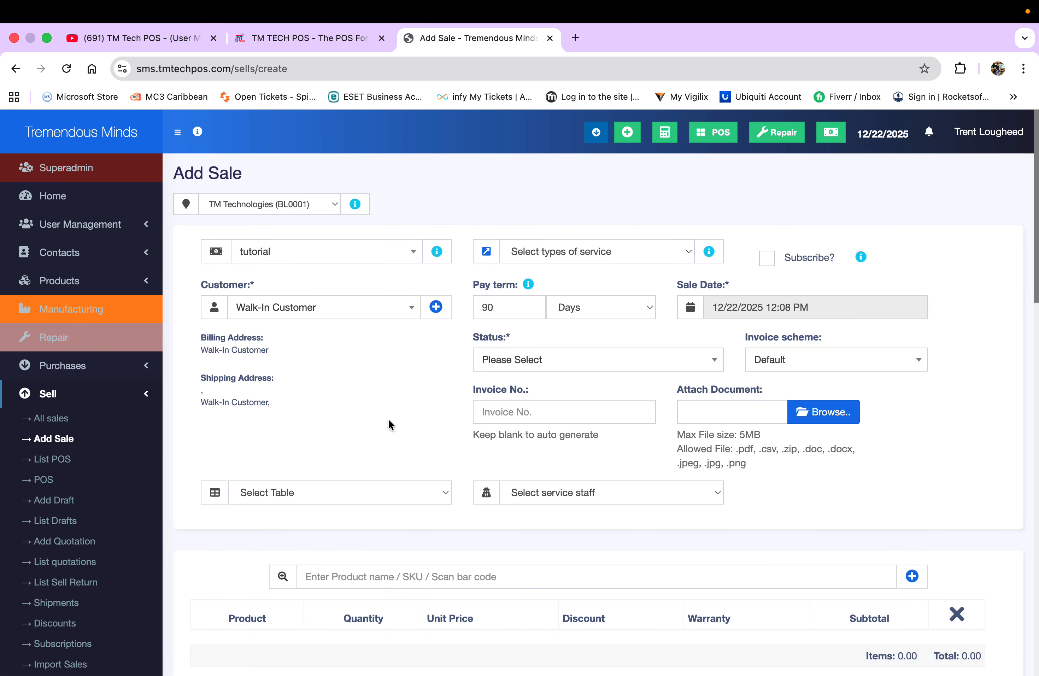
- Find products matching "tut" and add the tutorial (tut101) product to the sale
{"action": "scroll", "coordinate": [389, 421], "scroll_direction": "down", "scroll_amount": 1}
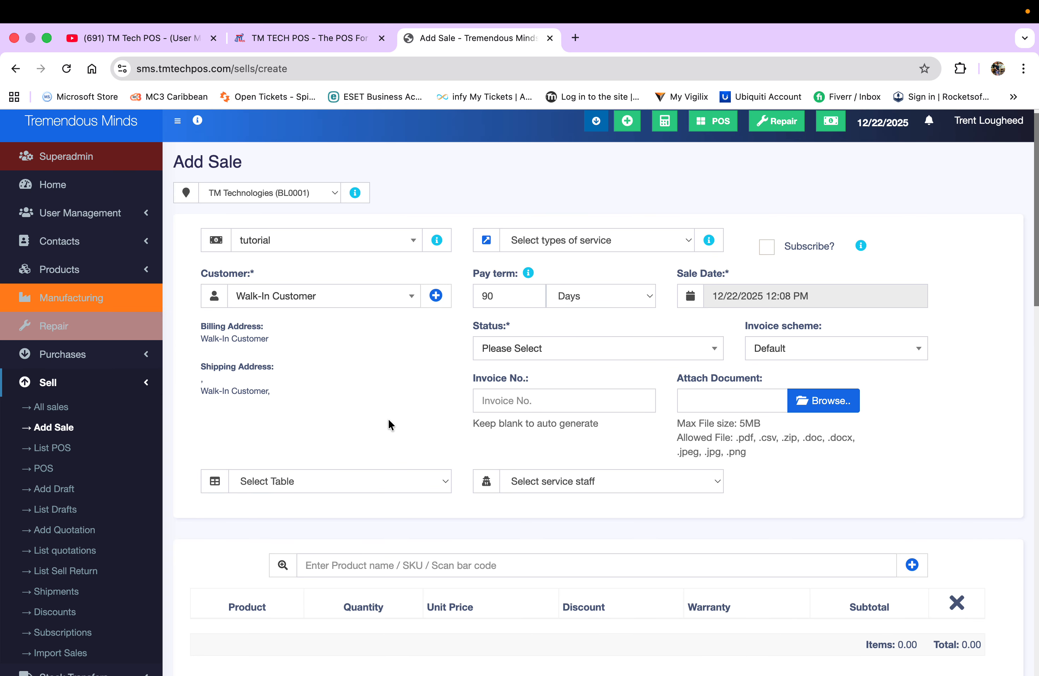
{"action": "scroll", "coordinate": [388, 418], "scroll_direction": "down", "scroll_amount": 5}
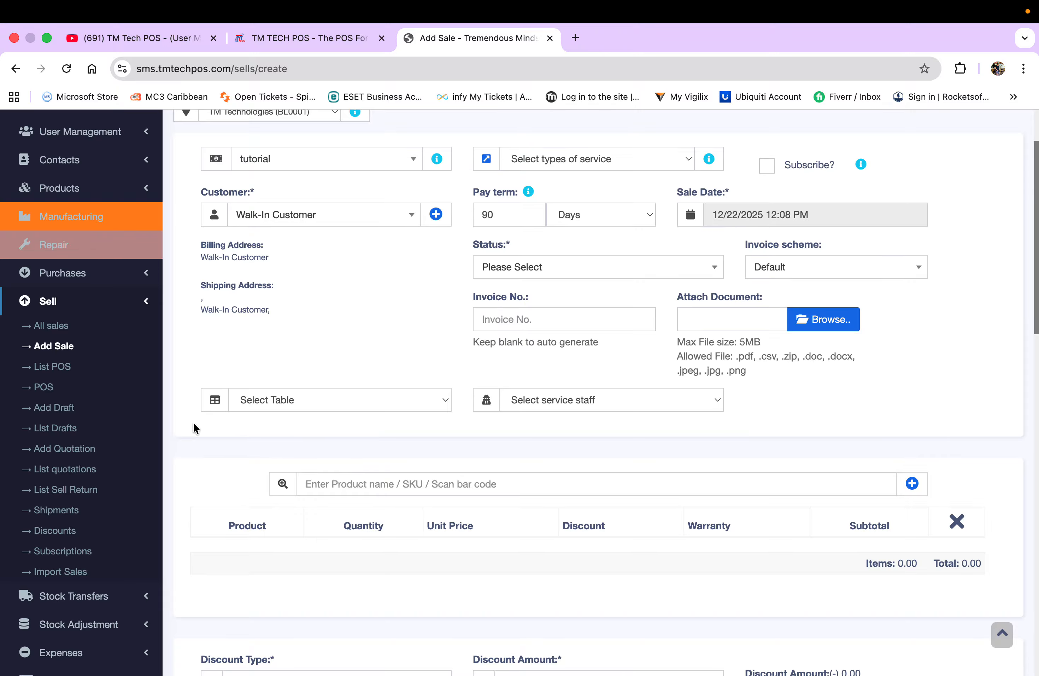
{"action": "scroll", "coordinate": [193, 423], "scroll_direction": "down", "scroll_amount": 6}
{"action": "scroll", "coordinate": [194, 424], "scroll_direction": "down", "scroll_amount": 7}
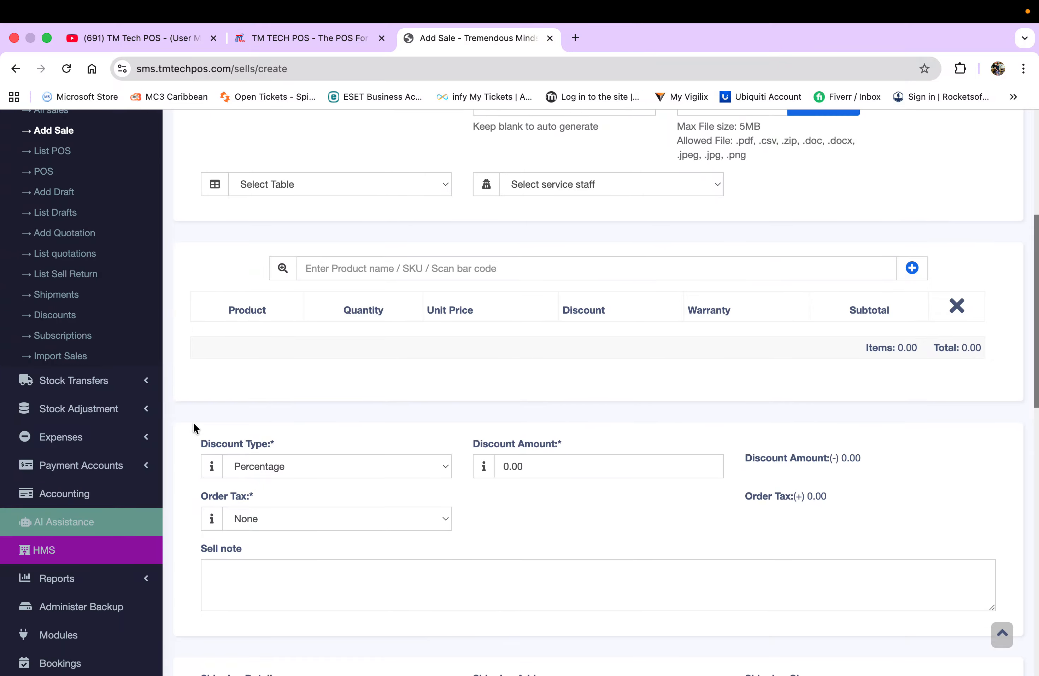
{"action": "left_click", "coordinate": [363, 267]}
{"action": "type", "text": "t"}
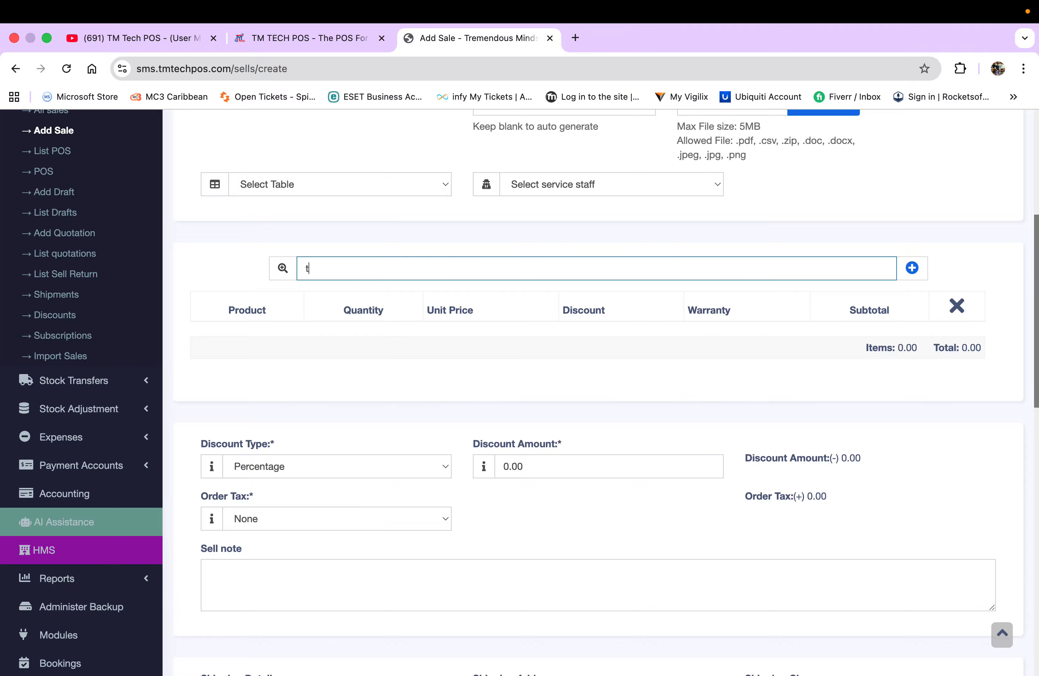
{"action": "type", "text": "ut"}
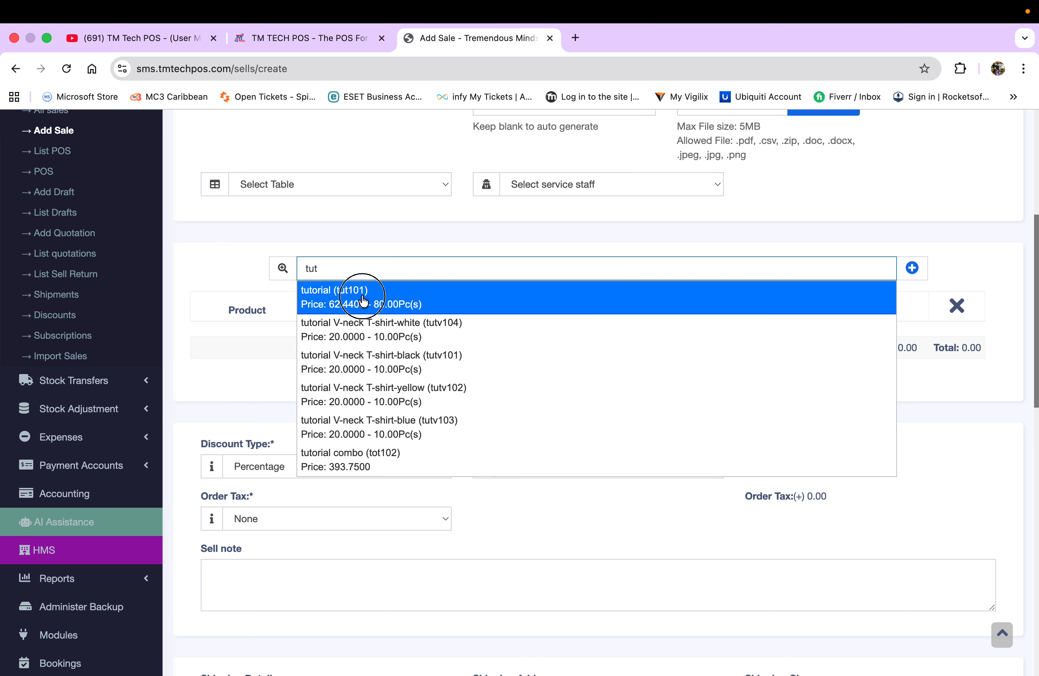
{"action": "left_click", "coordinate": [362, 299]}
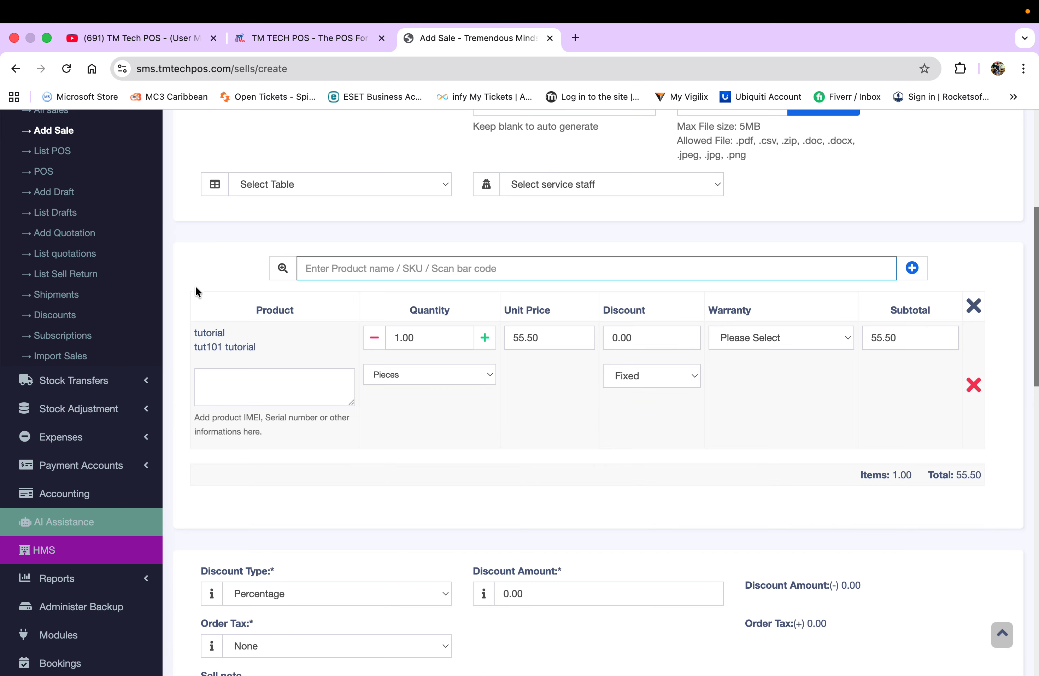
- Start a new customer contact from the sale as an Individual in the Wholesale customer group
{"action": "scroll", "coordinate": [326, 443], "scroll_direction": "up", "scroll_amount": 6}
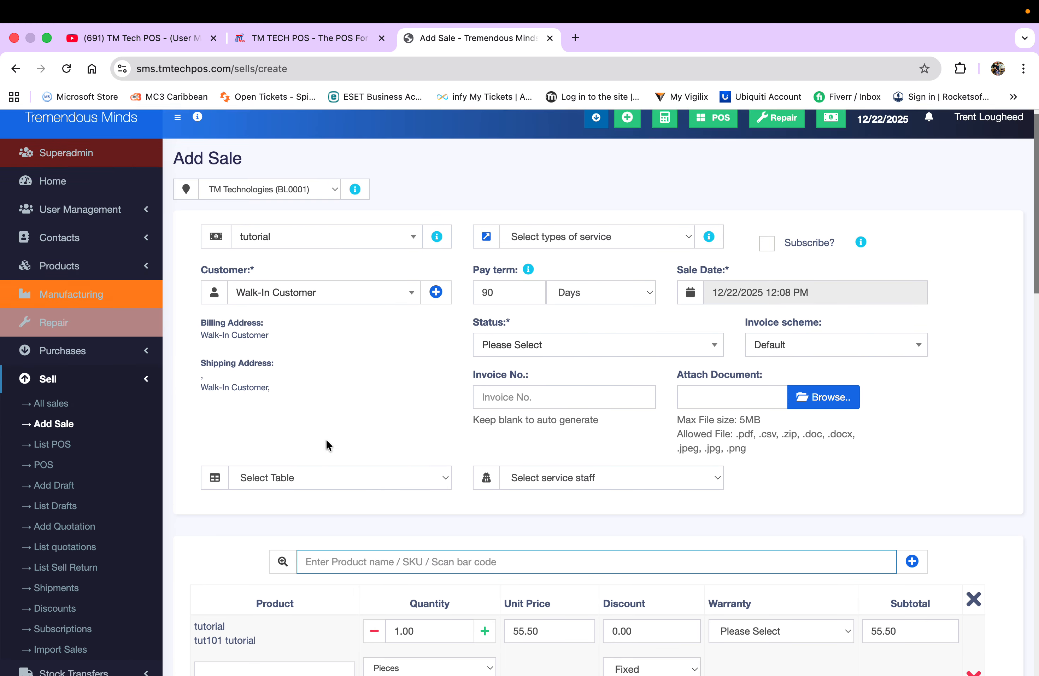
{"action": "scroll", "coordinate": [326, 438], "scroll_direction": "down", "scroll_amount": 7}
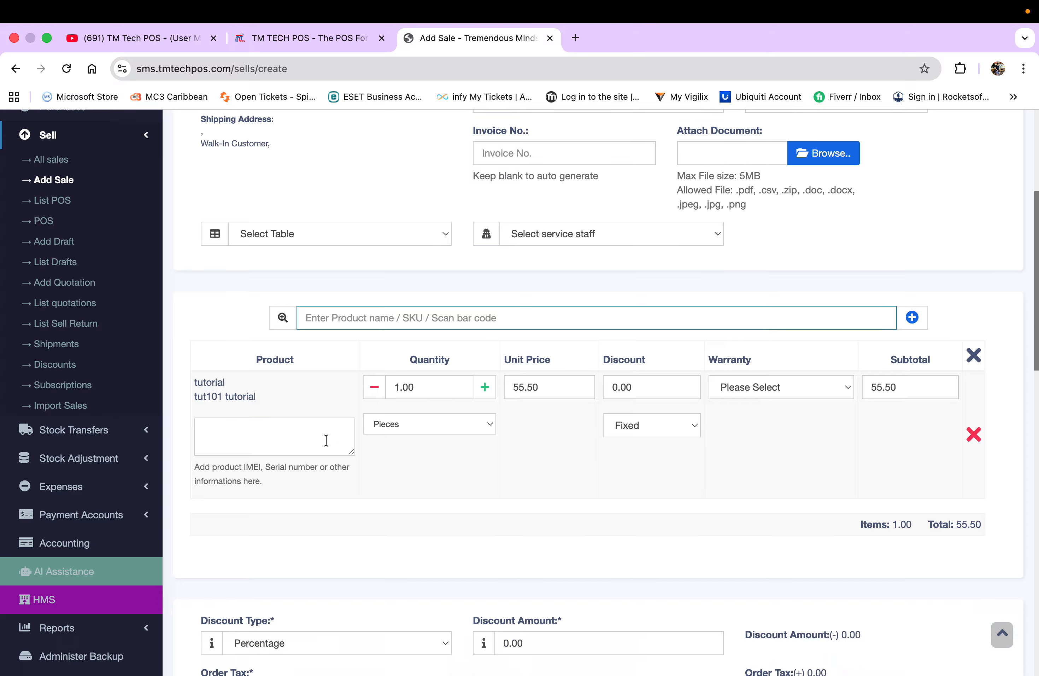
{"action": "scroll", "coordinate": [326, 439], "scroll_direction": "up", "scroll_amount": 8}
{"action": "scroll", "coordinate": [325, 438], "scroll_direction": "down", "scroll_amount": 1}
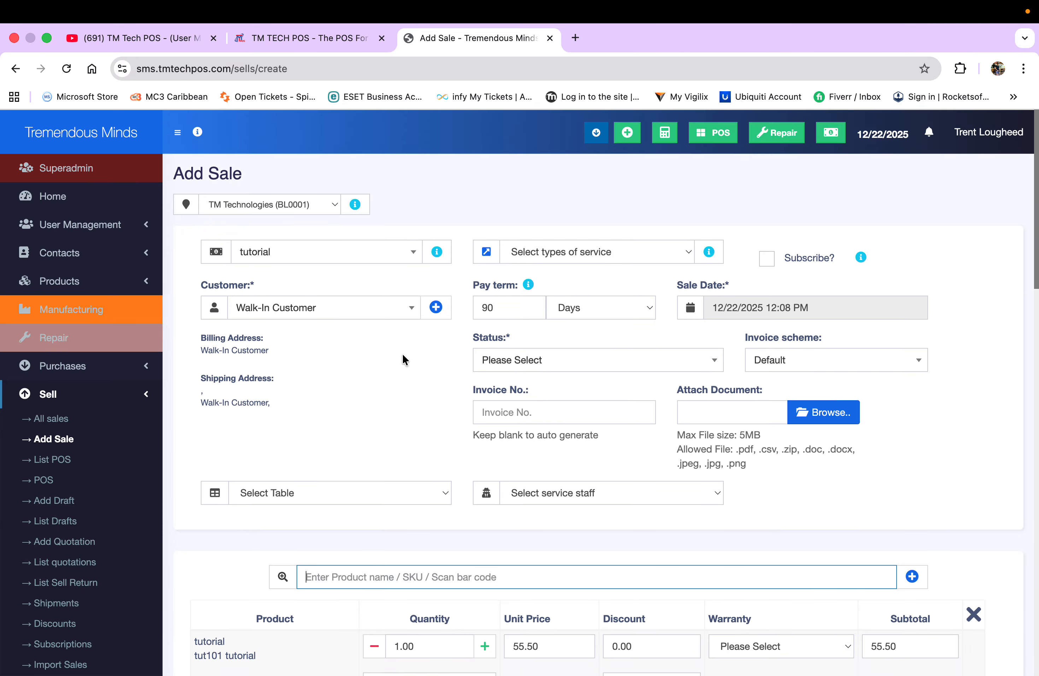
{"action": "left_click", "coordinate": [435, 307]}
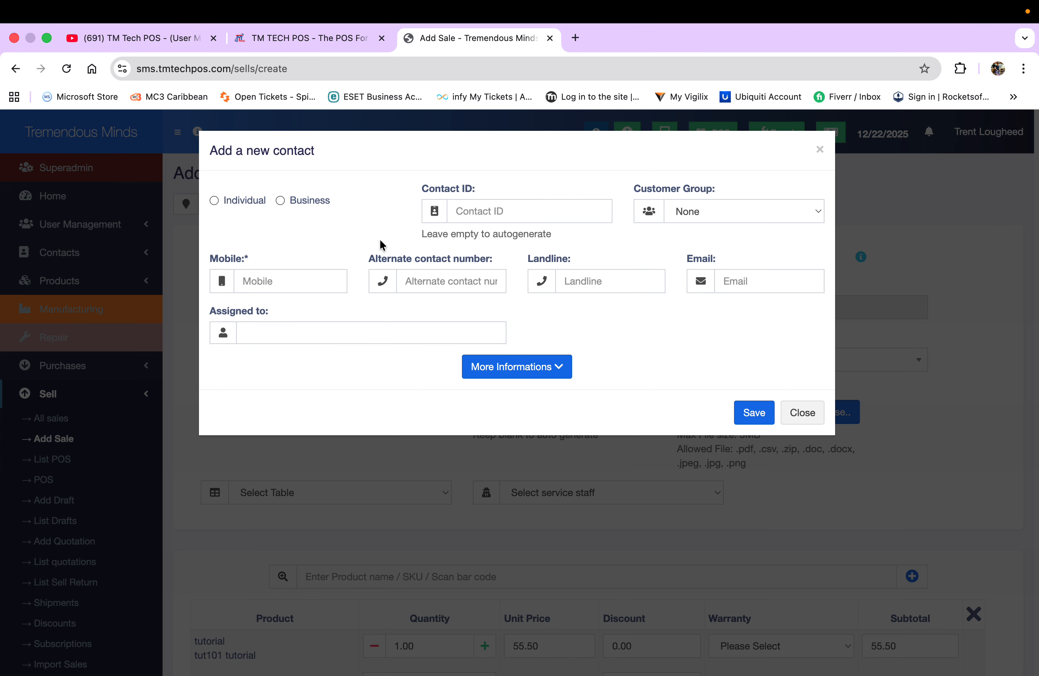
{"action": "left_click", "coordinate": [232, 203]}
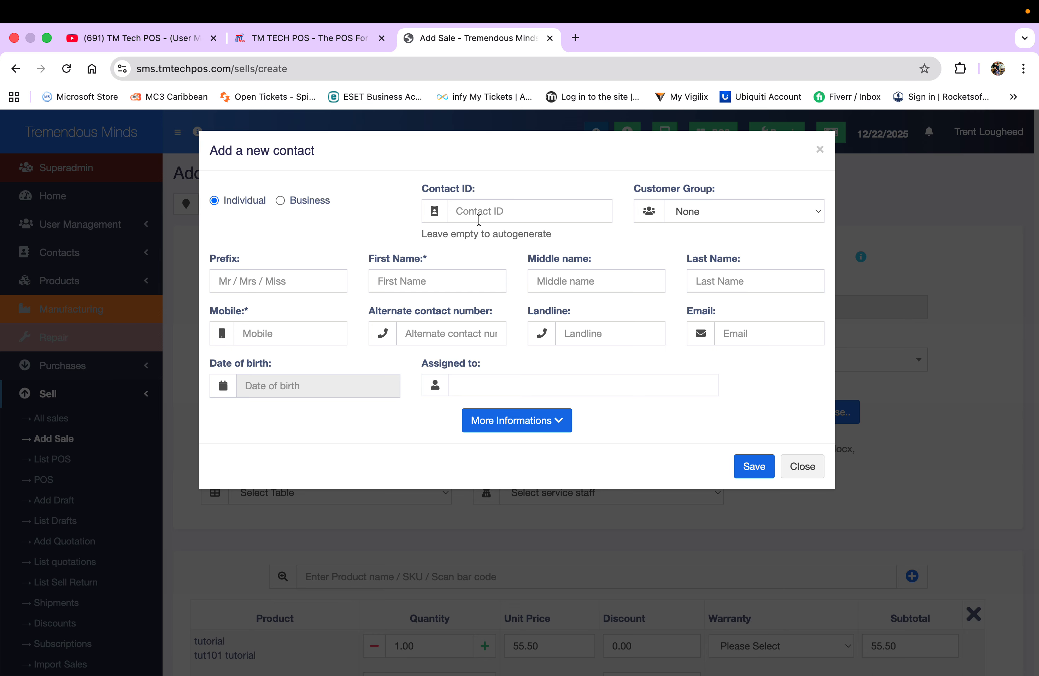
{"action": "left_click", "coordinate": [743, 221]}
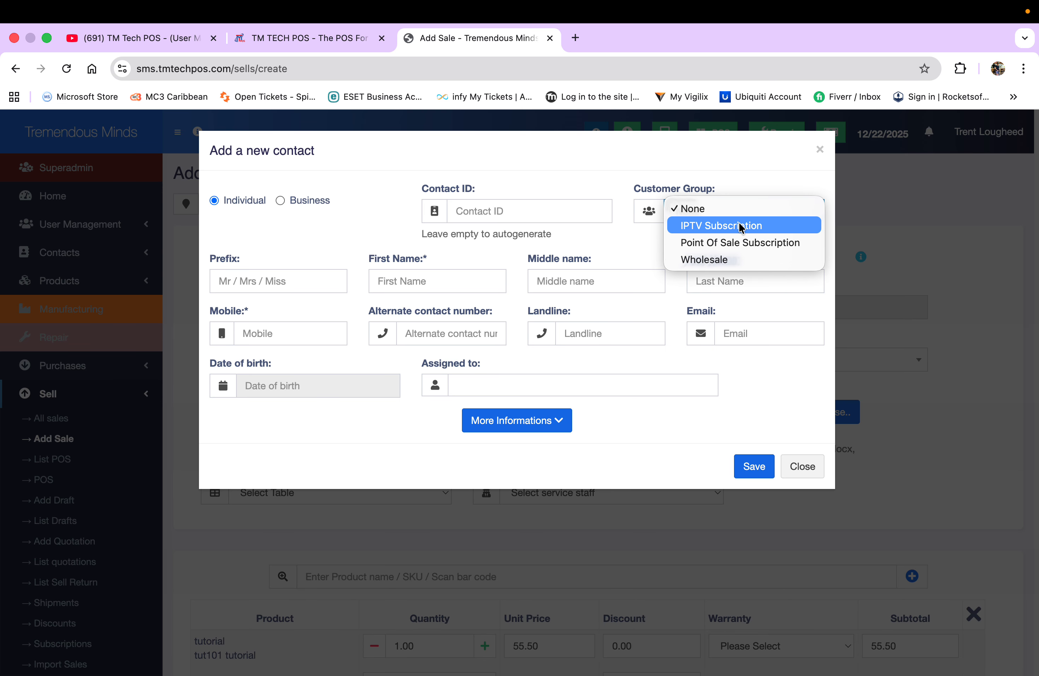
{"action": "left_click", "coordinate": [714, 260]}
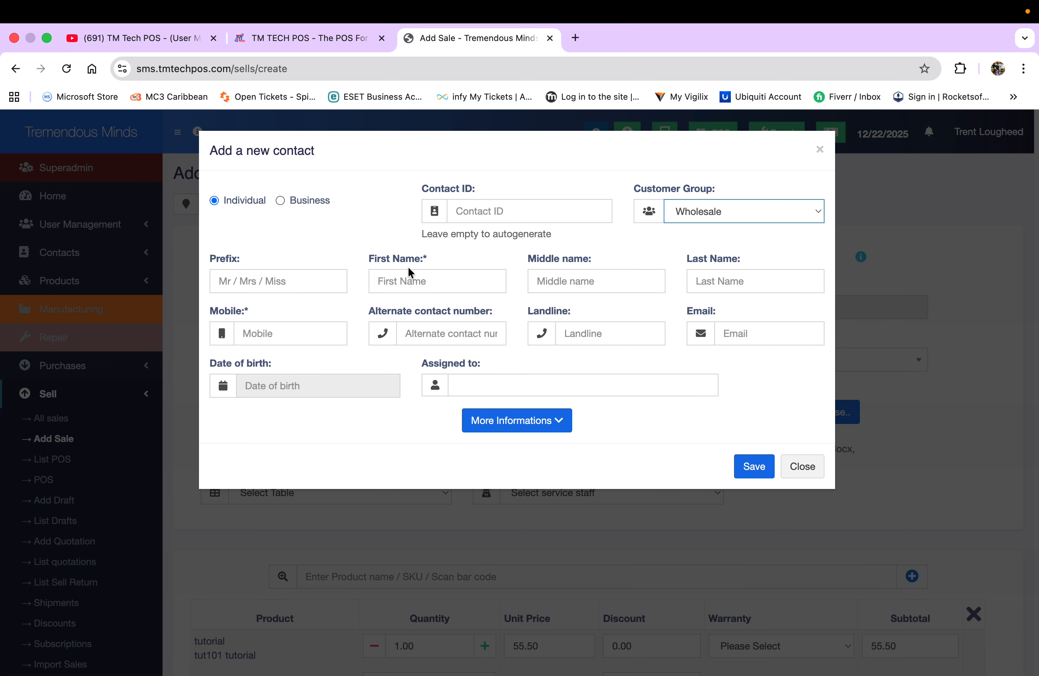
- Enter the first name Tutorial and a mobile number for the new contact, and save it as the sale's customer
{"action": "left_click", "coordinate": [406, 281]}
{"action": "type", "text": "T"}
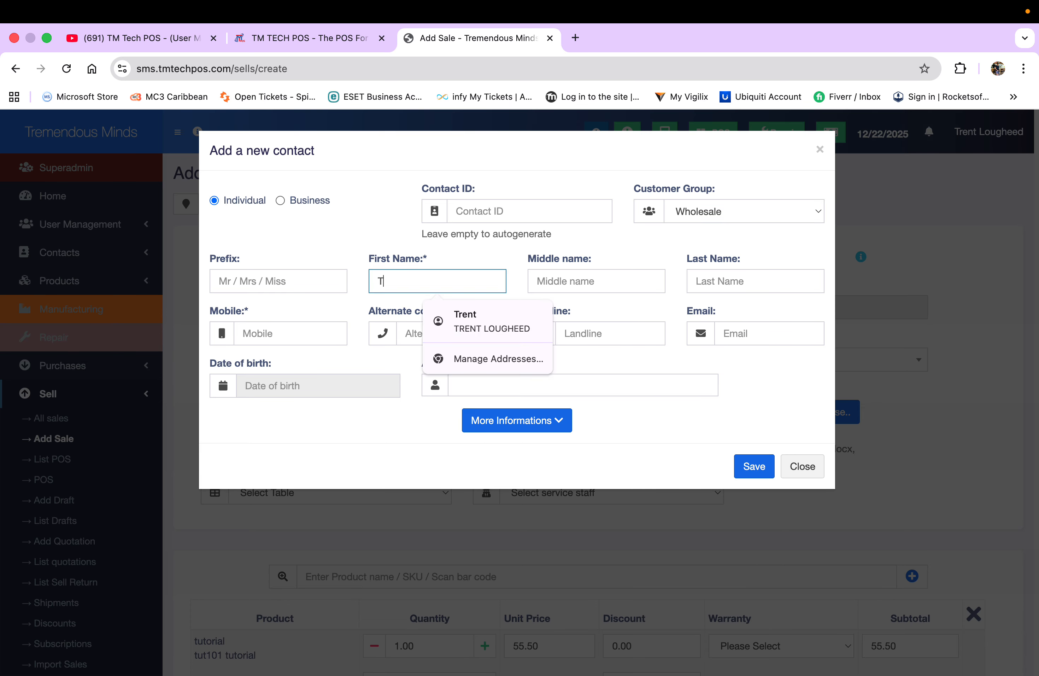
{"action": "type", "text": "utorial"}
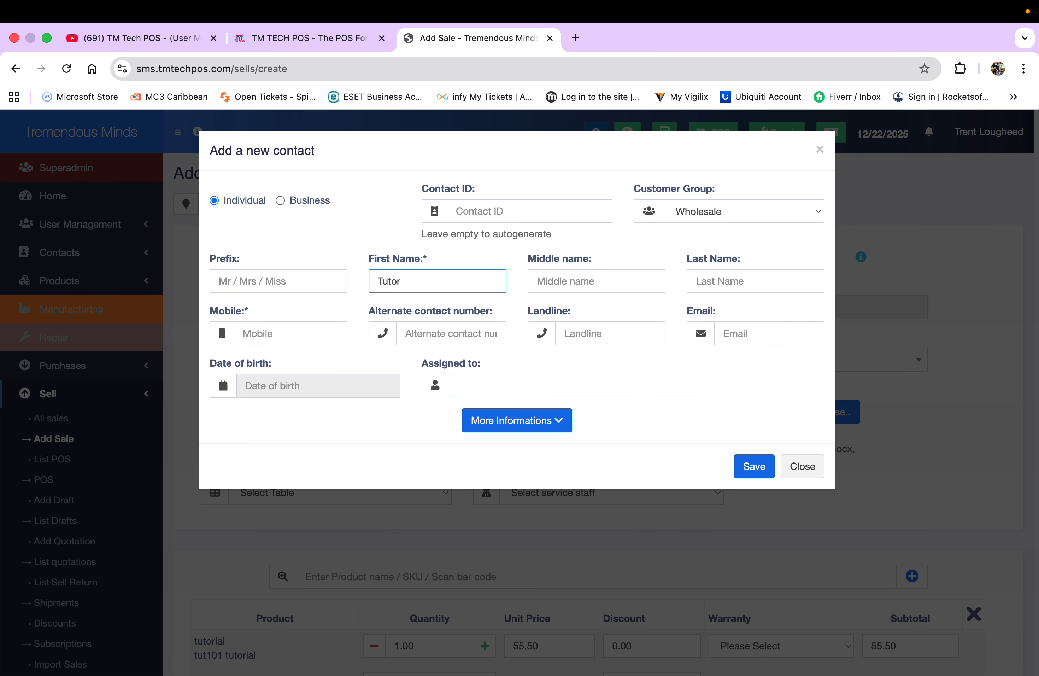
{"action": "left_click", "coordinate": [343, 244]}
{"action": "left_click", "coordinate": [250, 332]}
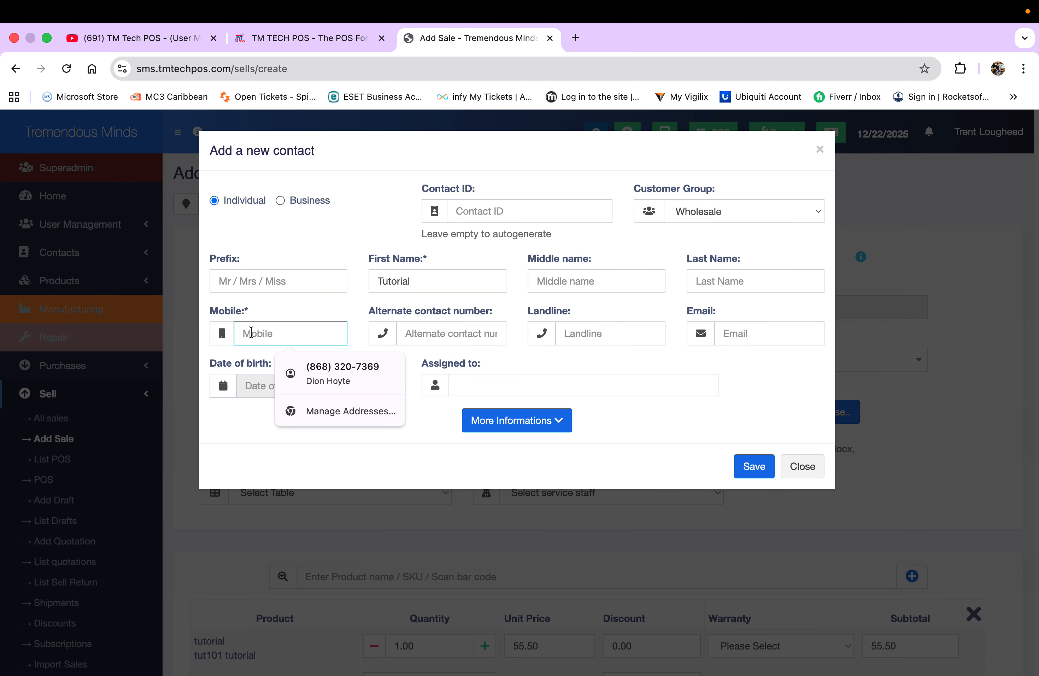
{"action": "type", "text": "868=777="}
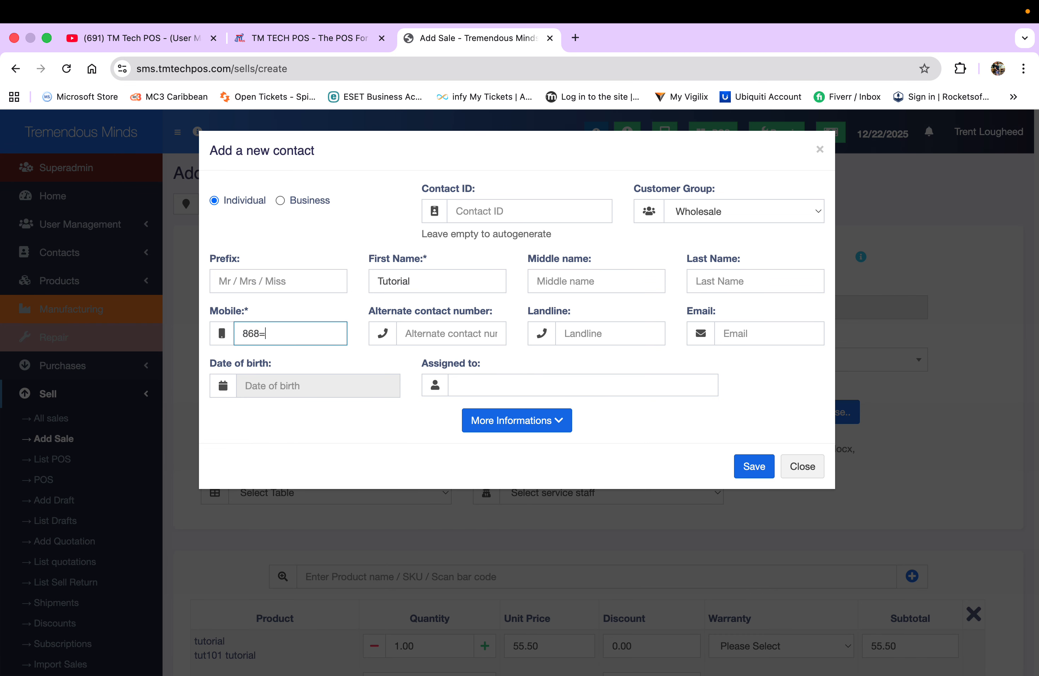
{"action": "type", "text": "7777"}
{"action": "key", "text": "Left"}
{"action": "key", "text": "Left"}
{"action": "key", "text": "Left"}
{"action": "key", "text": "Left"}
{"action": "key", "text": "BackSpace"}
{"action": "type", "text": "-"}
{"action": "left_click", "coordinate": [754, 469]}
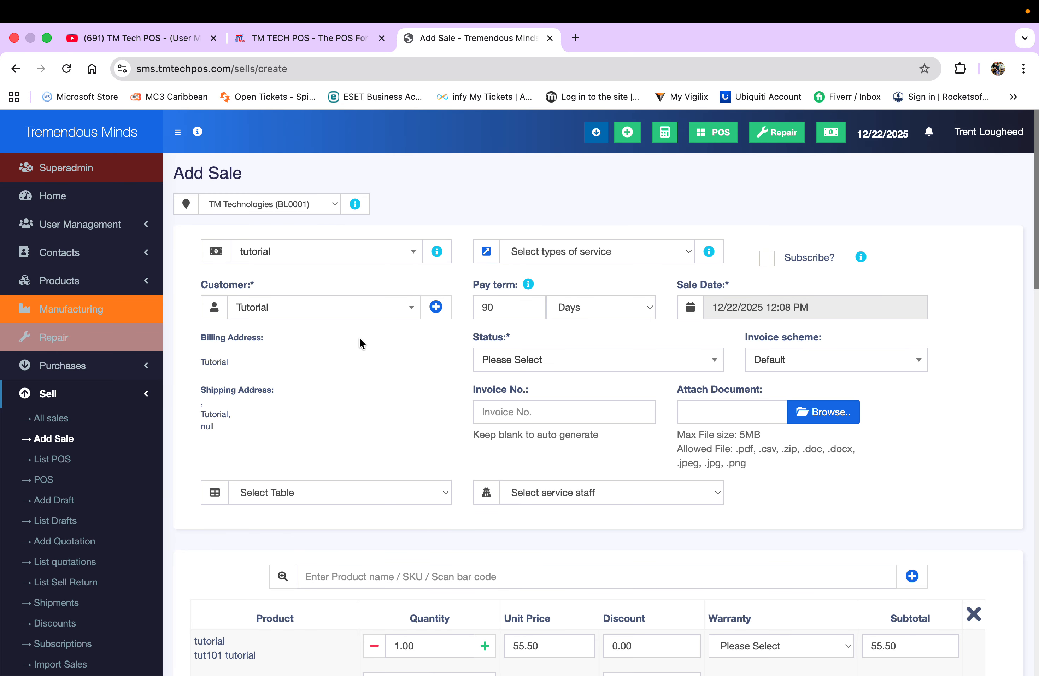
- Examine the sale's tutorial product line and the order discount, tax and note fields below it
{"action": "scroll", "coordinate": [359, 342], "scroll_direction": "down", "scroll_amount": 6}
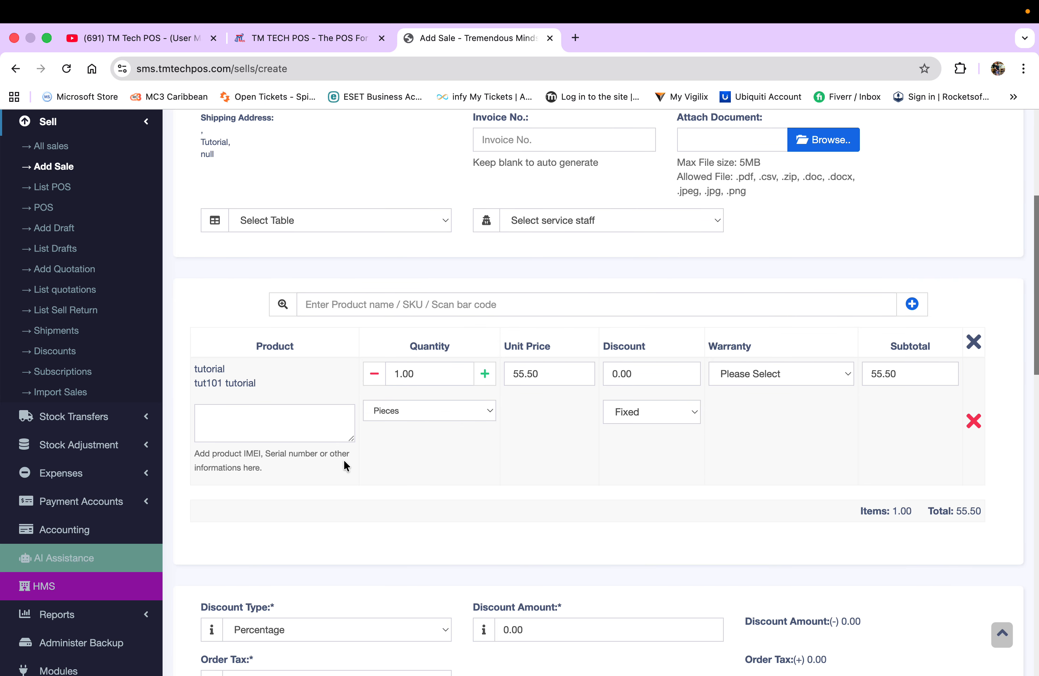
{"action": "scroll", "coordinate": [343, 459], "scroll_direction": "down", "scroll_amount": 5}
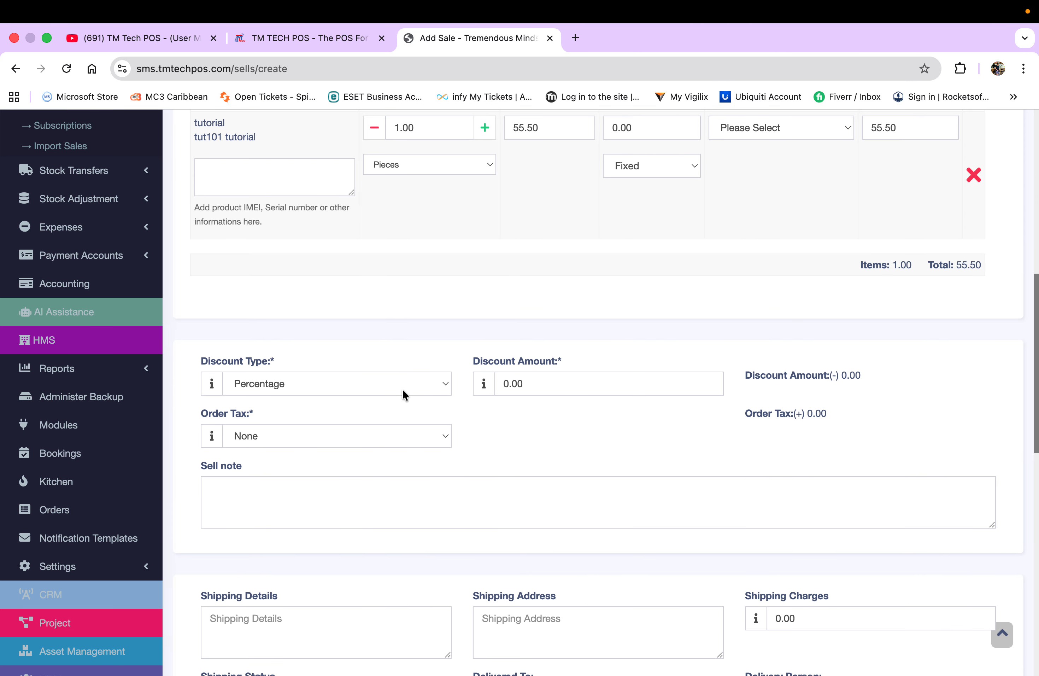
{"action": "scroll", "coordinate": [534, 433], "scroll_direction": "up", "scroll_amount": 3}
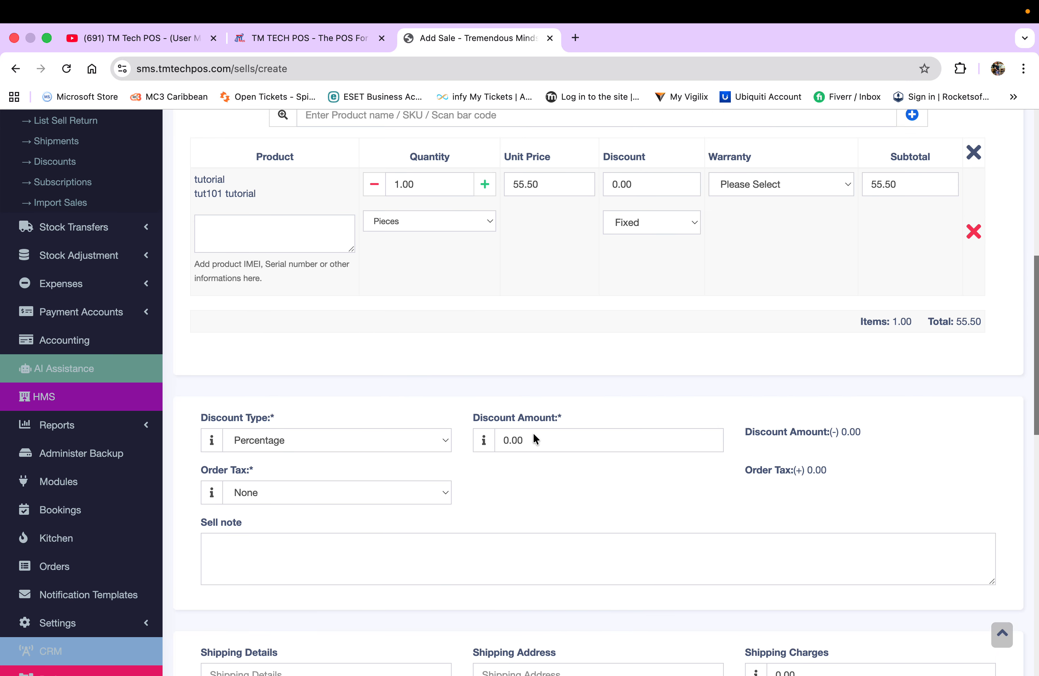
{"action": "scroll", "coordinate": [533, 431], "scroll_direction": "up", "scroll_amount": 1}
{"action": "scroll", "coordinate": [533, 432], "scroll_direction": "up", "scroll_amount": 1}
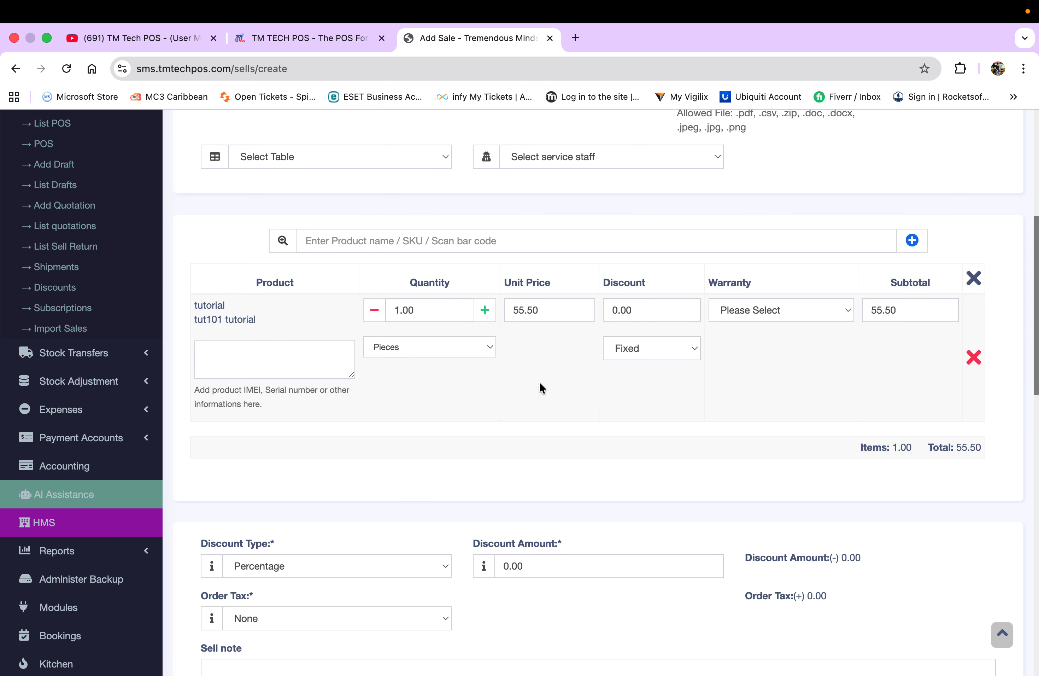
- Search the sale's products for "tut" to view the matching items and their prices, without adding another one
{"action": "scroll", "coordinate": [539, 383], "scroll_direction": "up", "scroll_amount": 2}
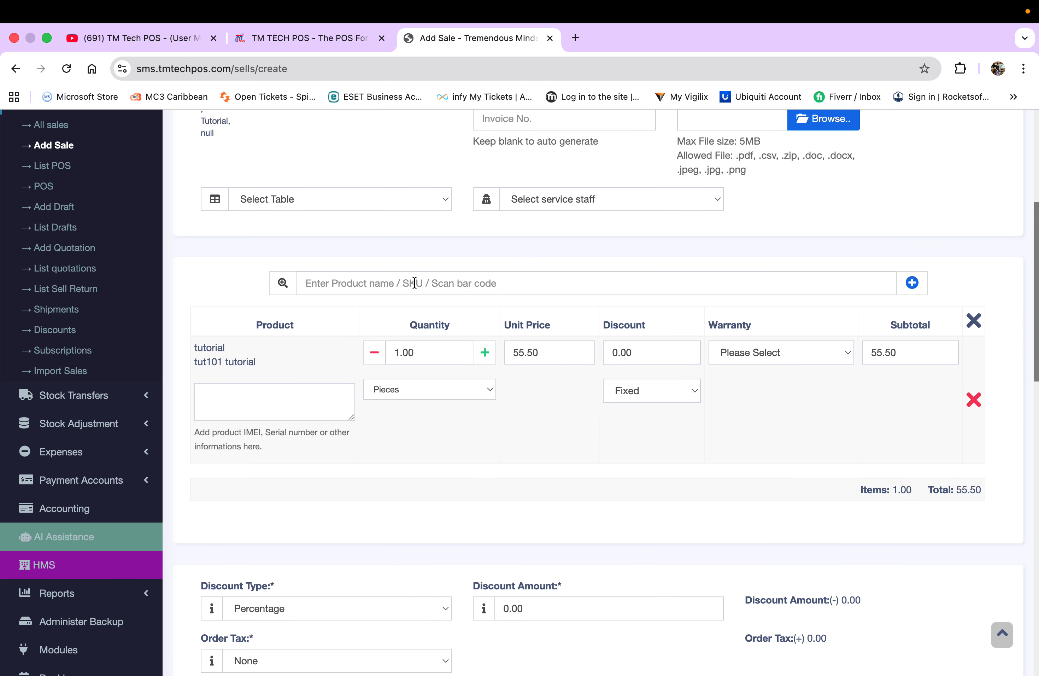
{"action": "left_click", "coordinate": [414, 283]}
{"action": "type", "text": "t"}
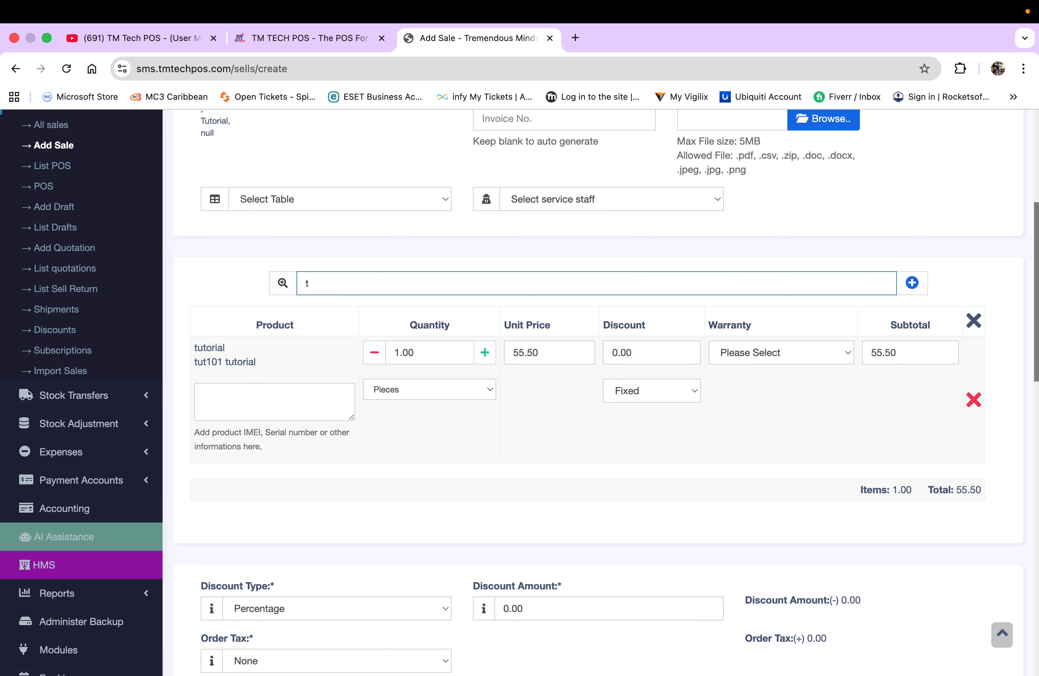
{"action": "type", "text": "ut"}
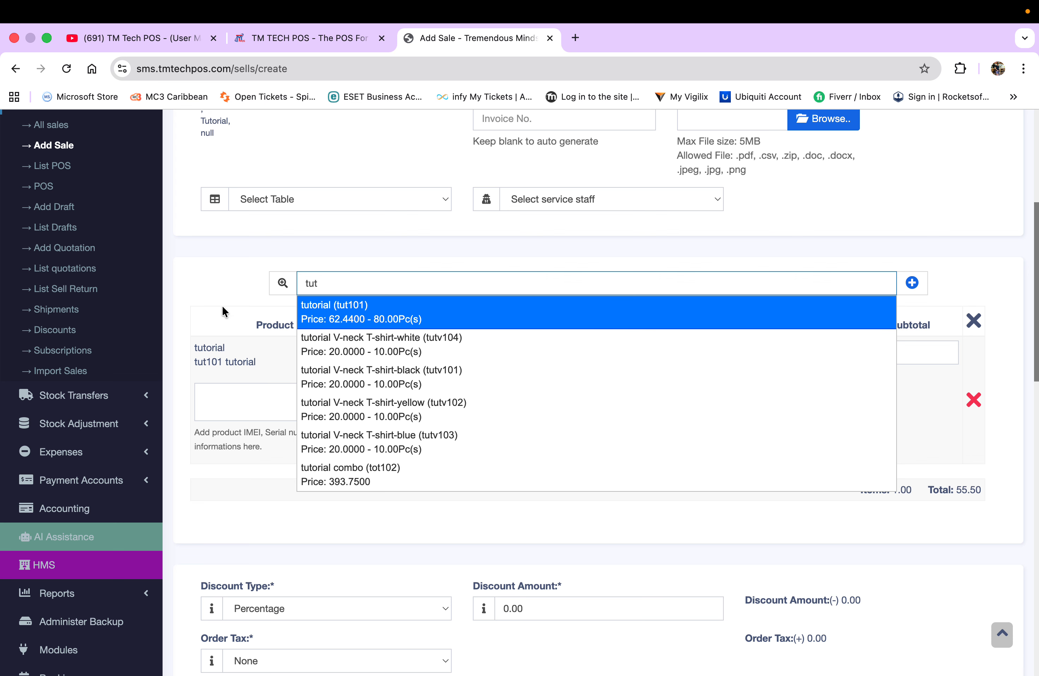
{"action": "left_click", "coordinate": [209, 293]}
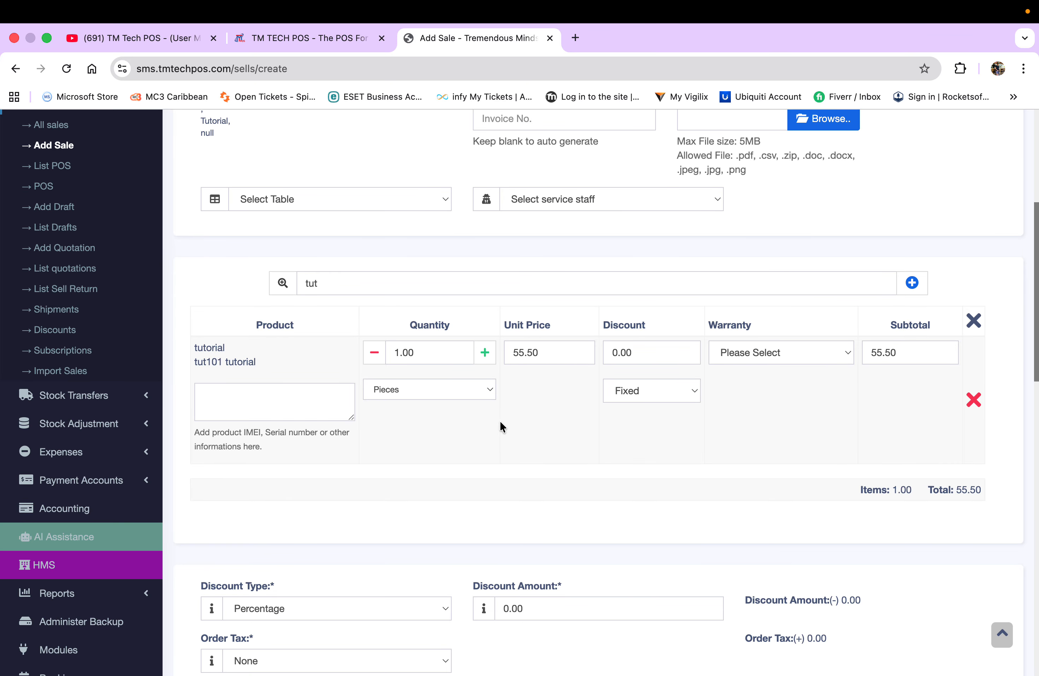
- Check the price groups available for the sale and keep the tutorial price group
{"action": "scroll", "coordinate": [525, 403], "scroll_direction": "up", "scroll_amount": 5}
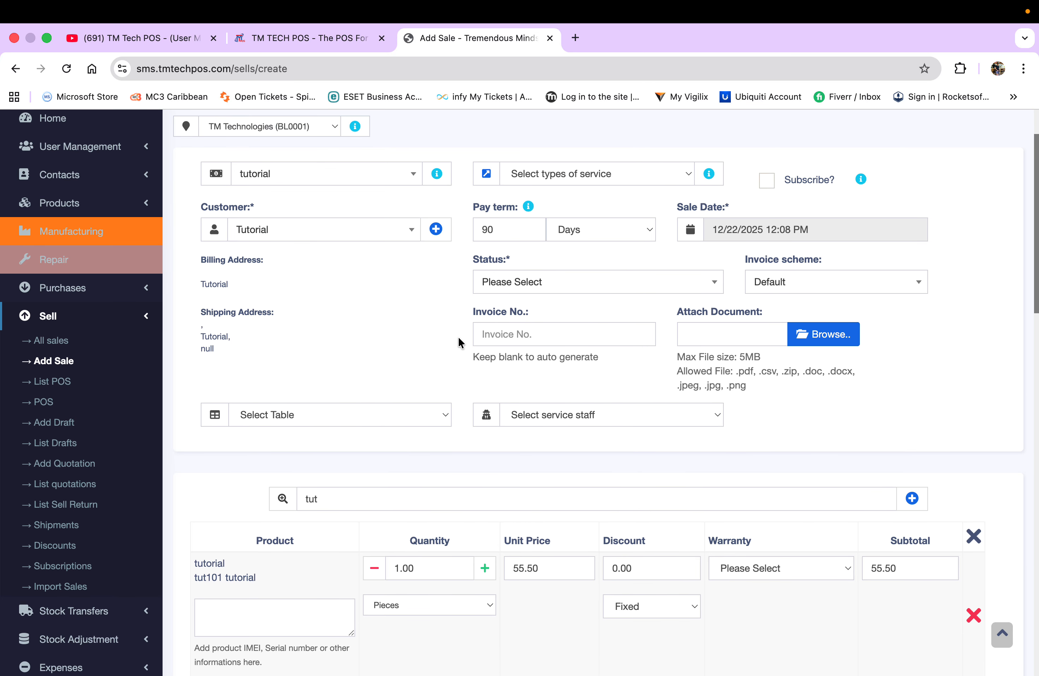
{"action": "scroll", "coordinate": [442, 328], "scroll_direction": "up", "scroll_amount": 1}
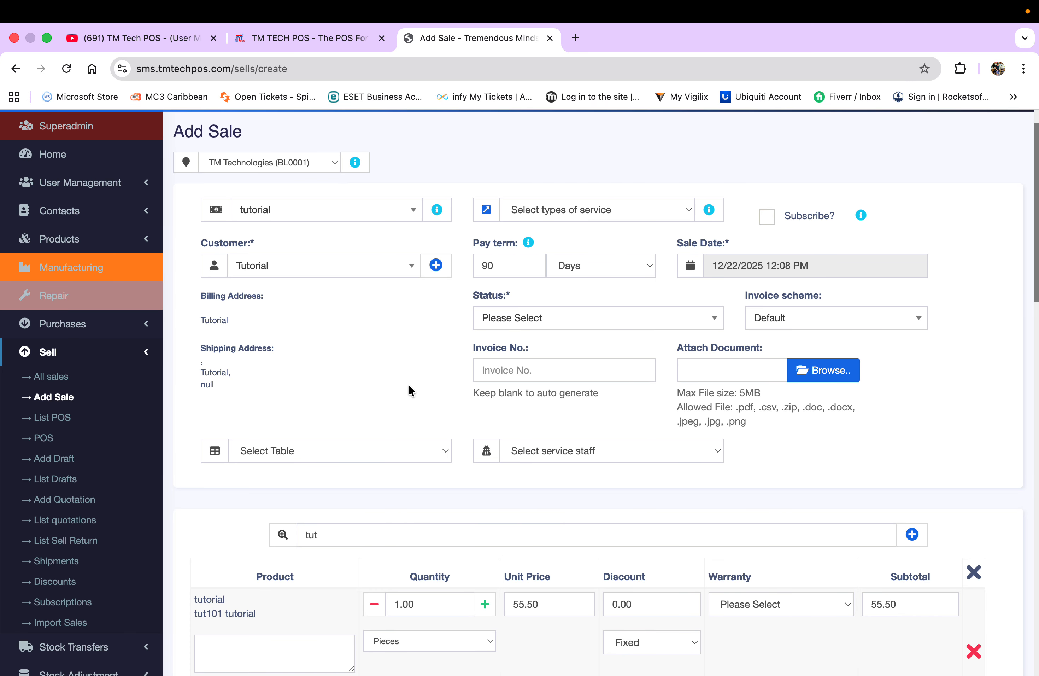
{"action": "scroll", "coordinate": [408, 386], "scroll_direction": "up", "scroll_amount": 1}
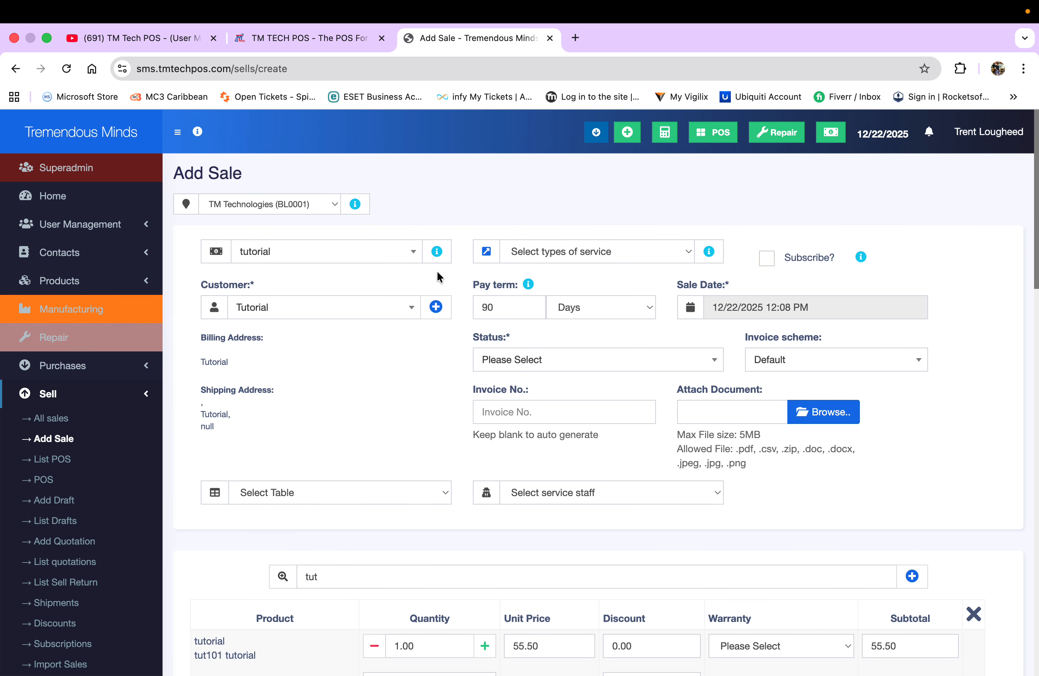
{"action": "left_click", "coordinate": [411, 257]}
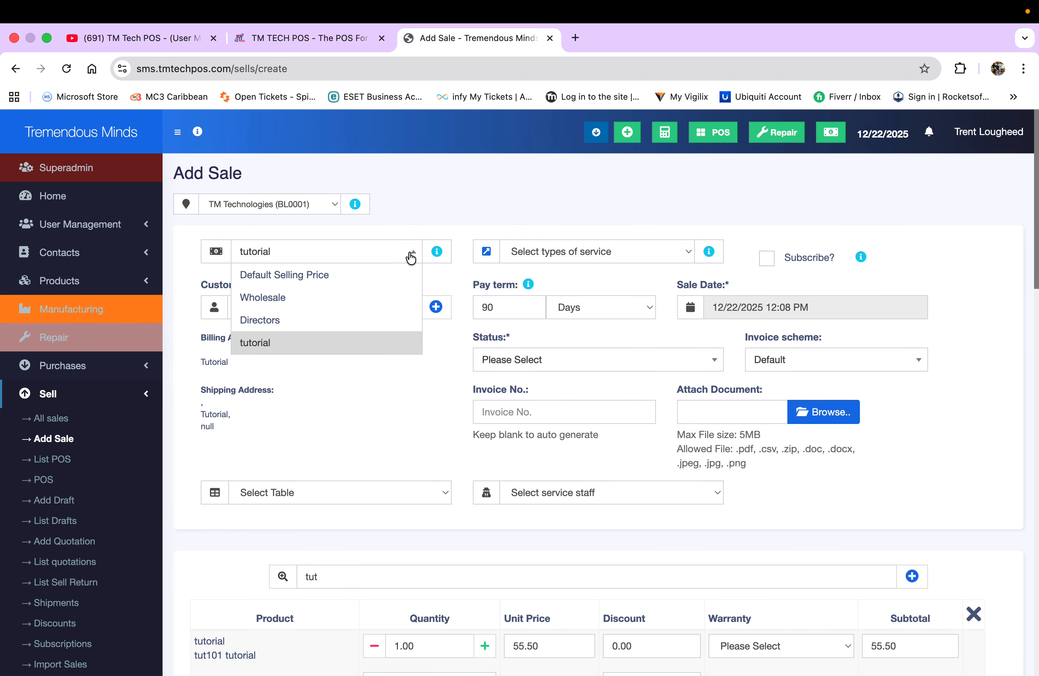
{"action": "left_click", "coordinate": [337, 342]}
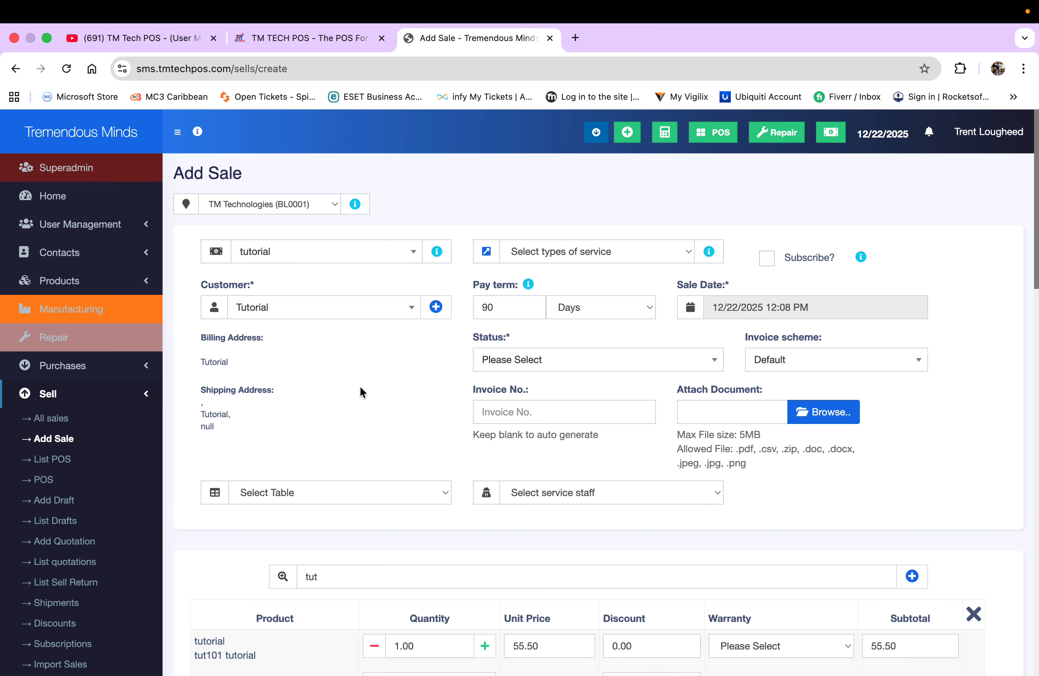
- Examine the tutorial product line's unit price and subtotal, along with the discount, tax, note and shipping fields
{"action": "scroll", "coordinate": [361, 388], "scroll_direction": "down", "scroll_amount": 1}
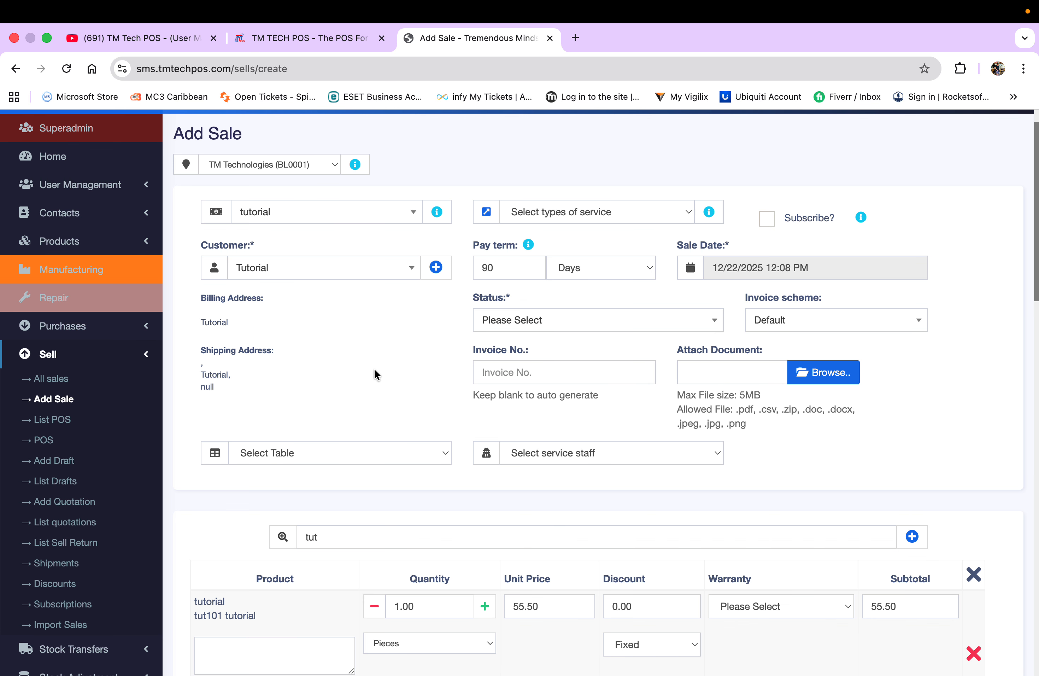
{"action": "scroll", "coordinate": [374, 367], "scroll_direction": "down", "scroll_amount": 5}
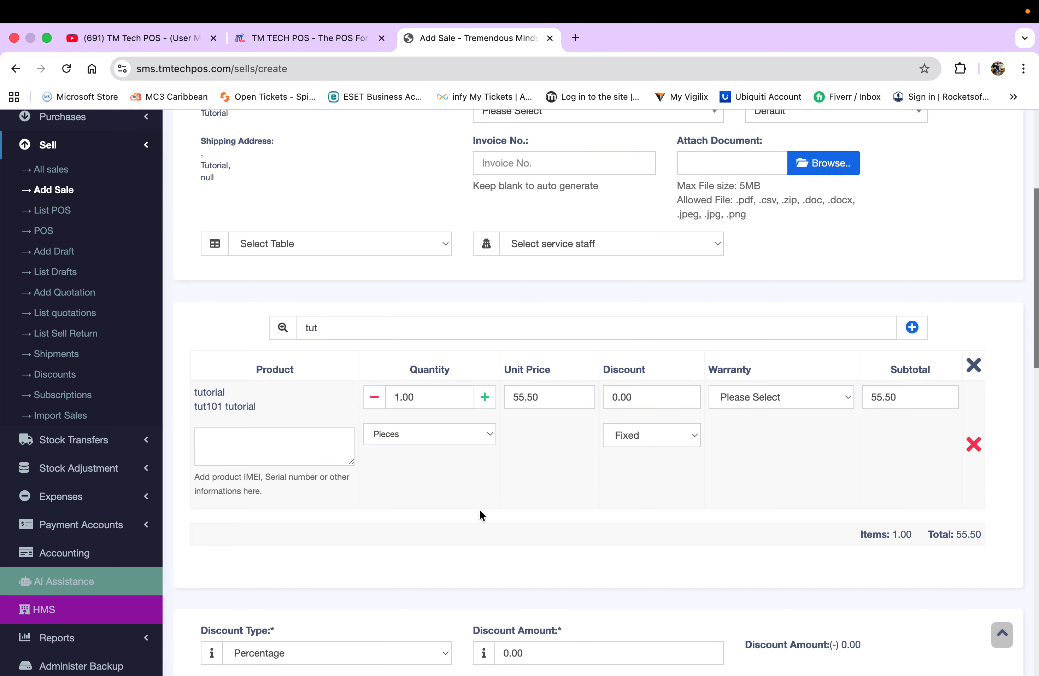
{"action": "scroll", "coordinate": [480, 510], "scroll_direction": "down", "scroll_amount": 2}
{"action": "scroll", "coordinate": [525, 492], "scroll_direction": "down", "scroll_amount": 3}
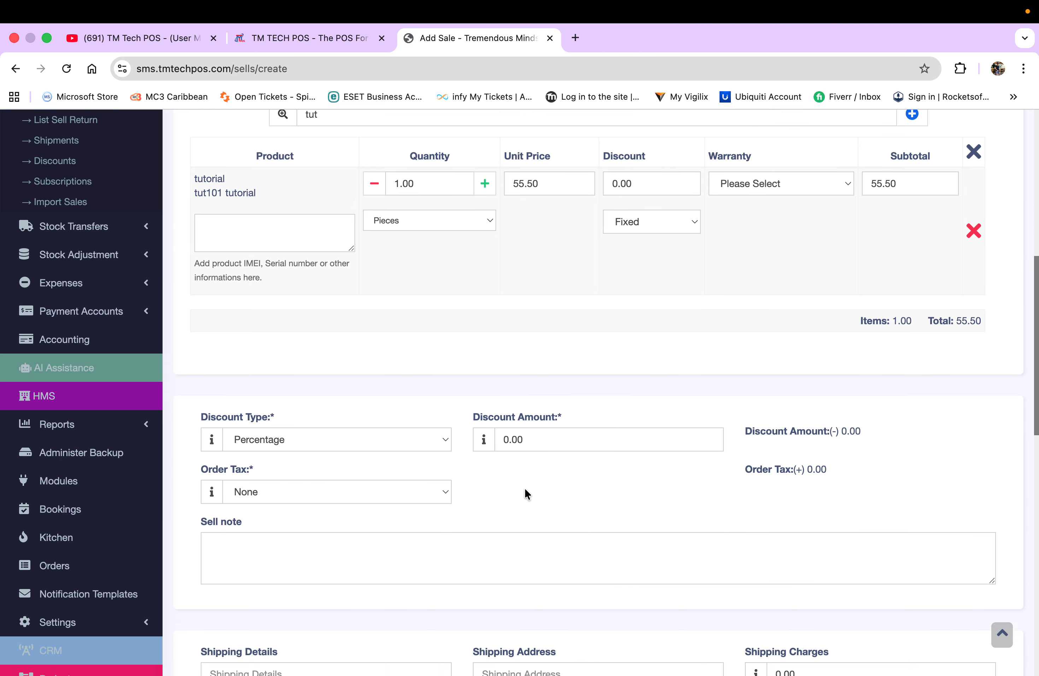
{"action": "scroll", "coordinate": [525, 490], "scroll_direction": "up", "scroll_amount": 8}
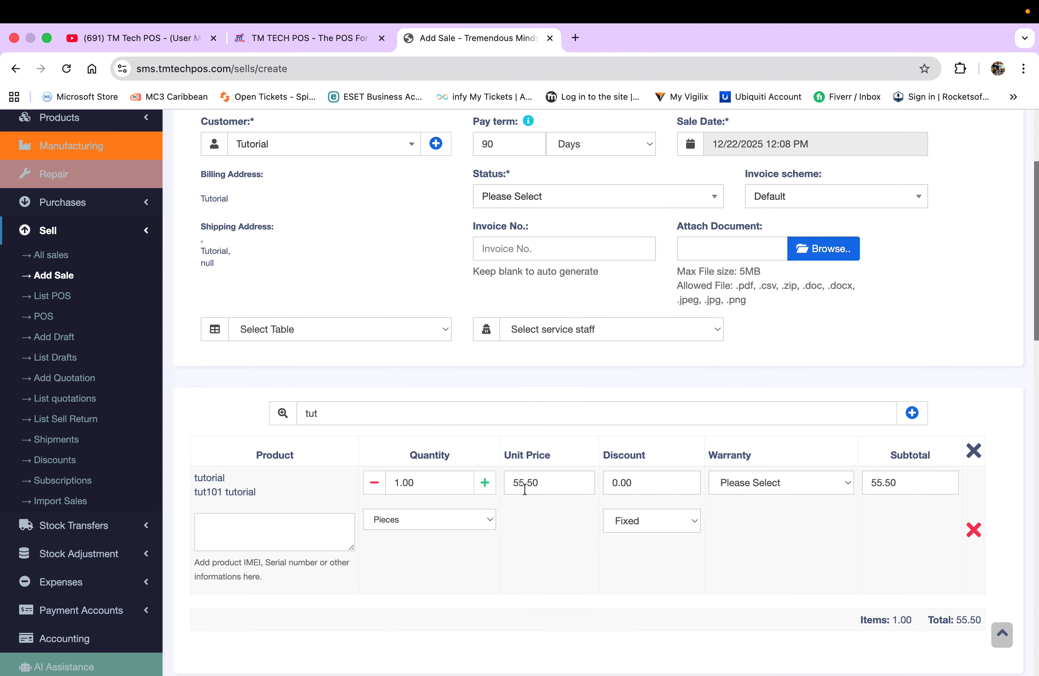
{"action": "scroll", "coordinate": [563, 597], "scroll_direction": "down", "scroll_amount": 10}
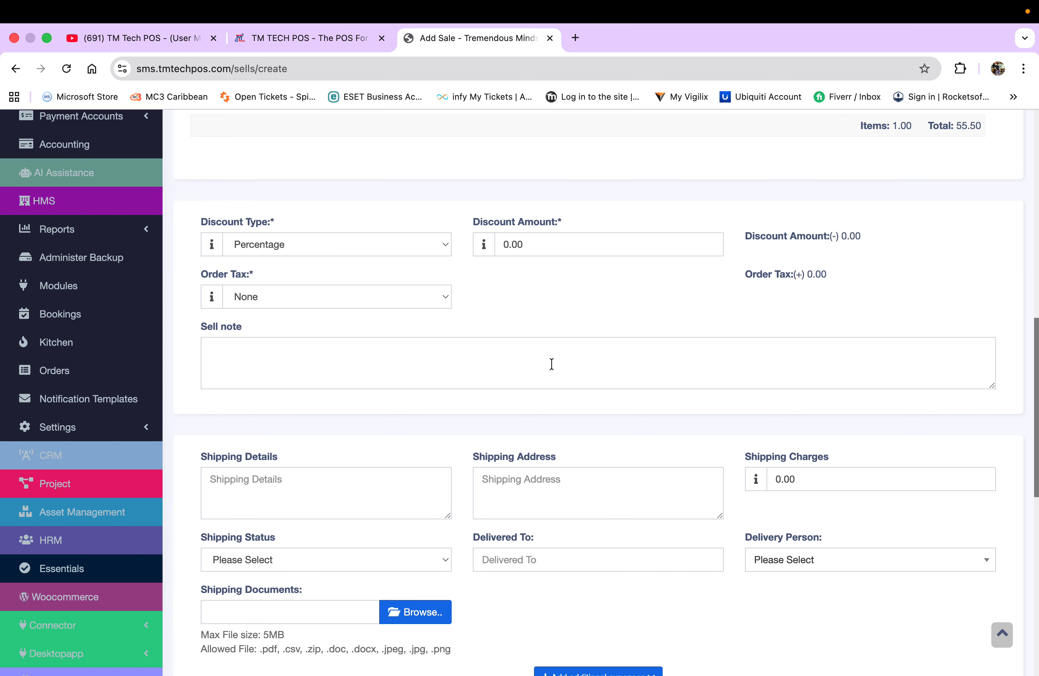
{"action": "scroll", "coordinate": [550, 364], "scroll_direction": "up", "scroll_amount": 1}
{"action": "scroll", "coordinate": [508, 354], "scroll_direction": "up", "scroll_amount": 3}
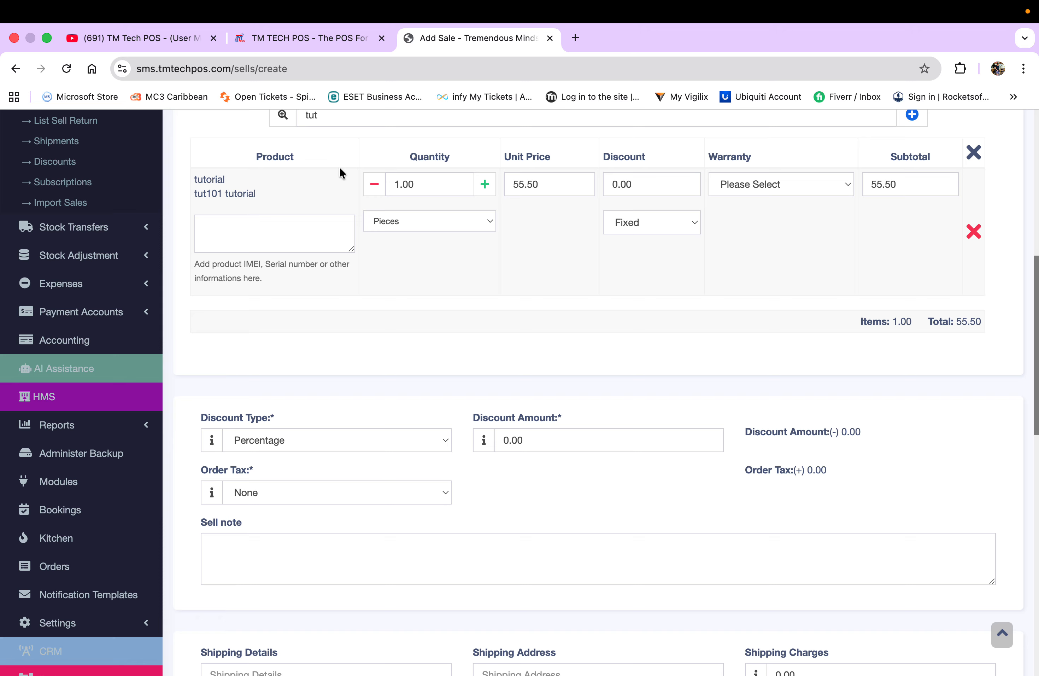
{"action": "scroll", "coordinate": [339, 169], "scroll_direction": "up", "scroll_amount": 3}
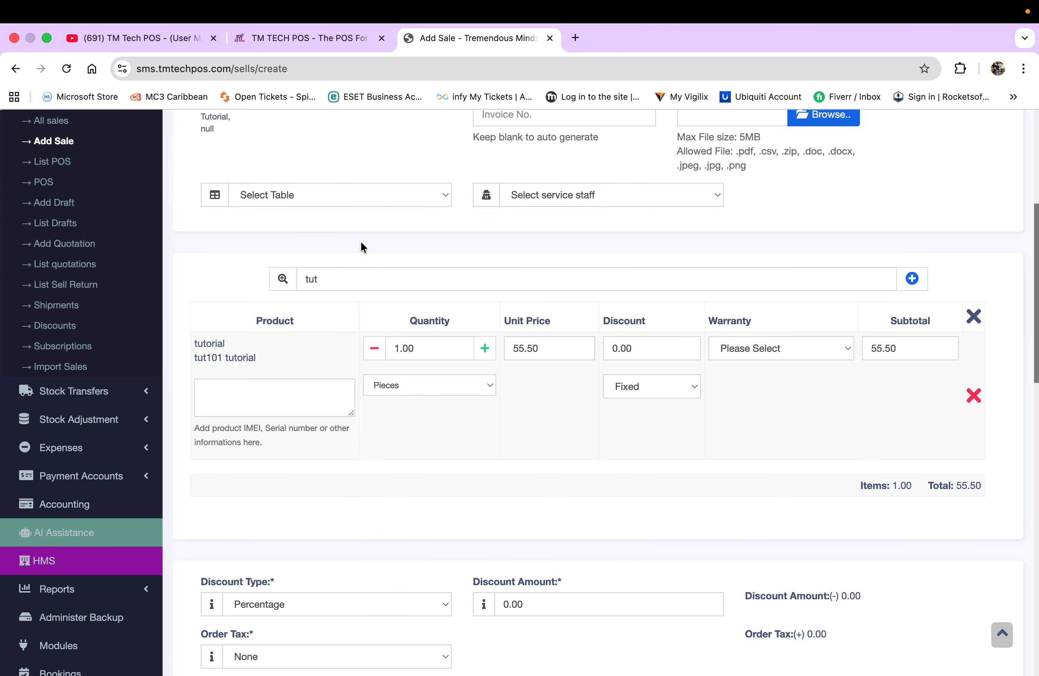
{"action": "scroll", "coordinate": [400, 410], "scroll_direction": "down", "scroll_amount": 4}
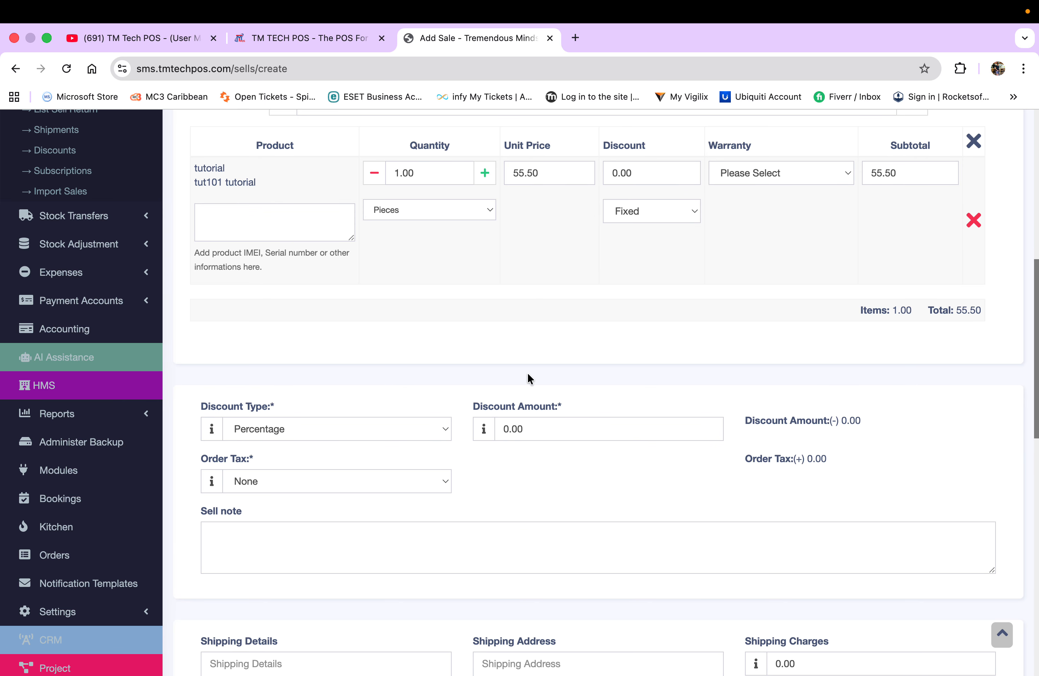
- Enter "Tutorial. deliver 22/4/25" as the sale's shipping details
{"action": "scroll", "coordinate": [496, 511], "scroll_direction": "down", "scroll_amount": 5}
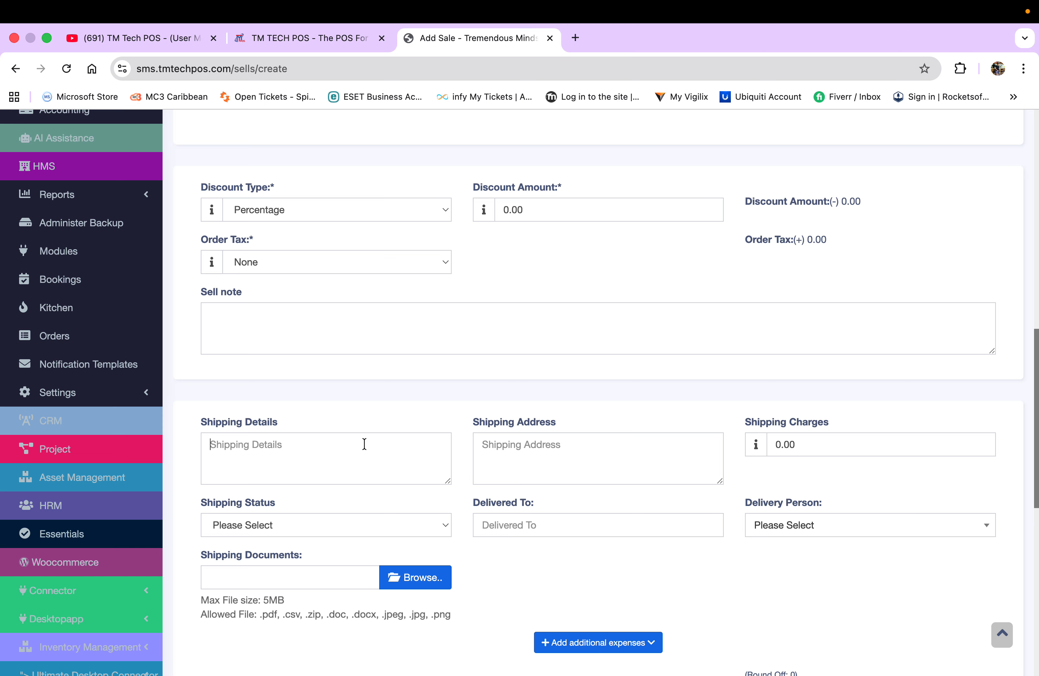
{"action": "left_click", "coordinate": [364, 444]}
{"action": "type", "text": "t"}
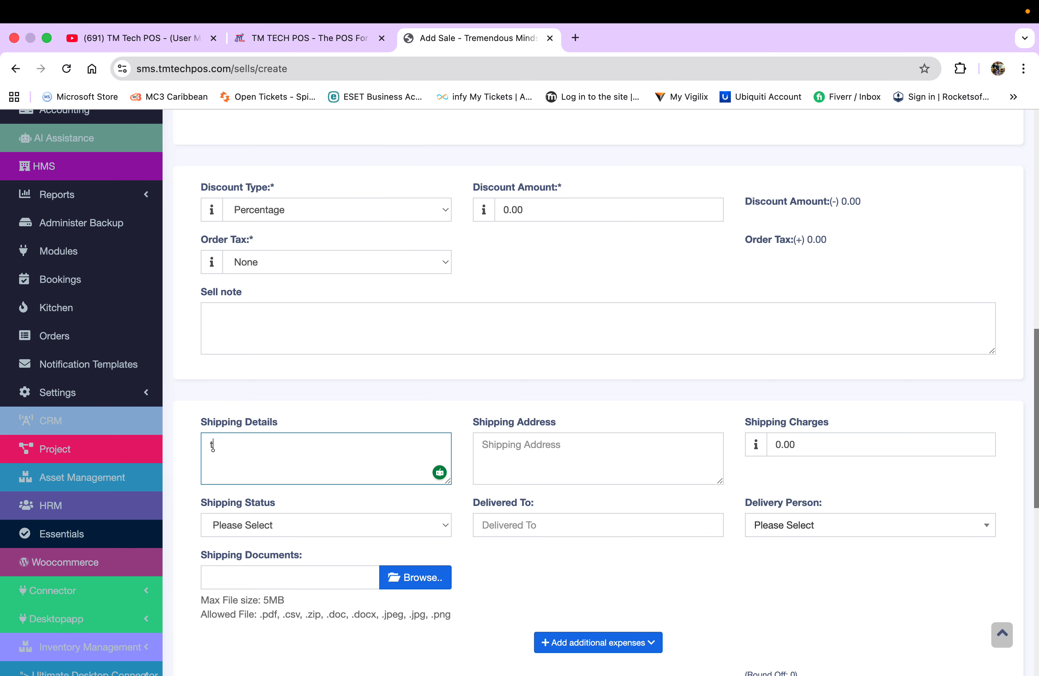
{"action": "type", "text": "utoring"}
{"action": "double_click", "coordinate": [224, 442]}
{"action": "type", "text": "Tutorial. deliver 22/4/25"}
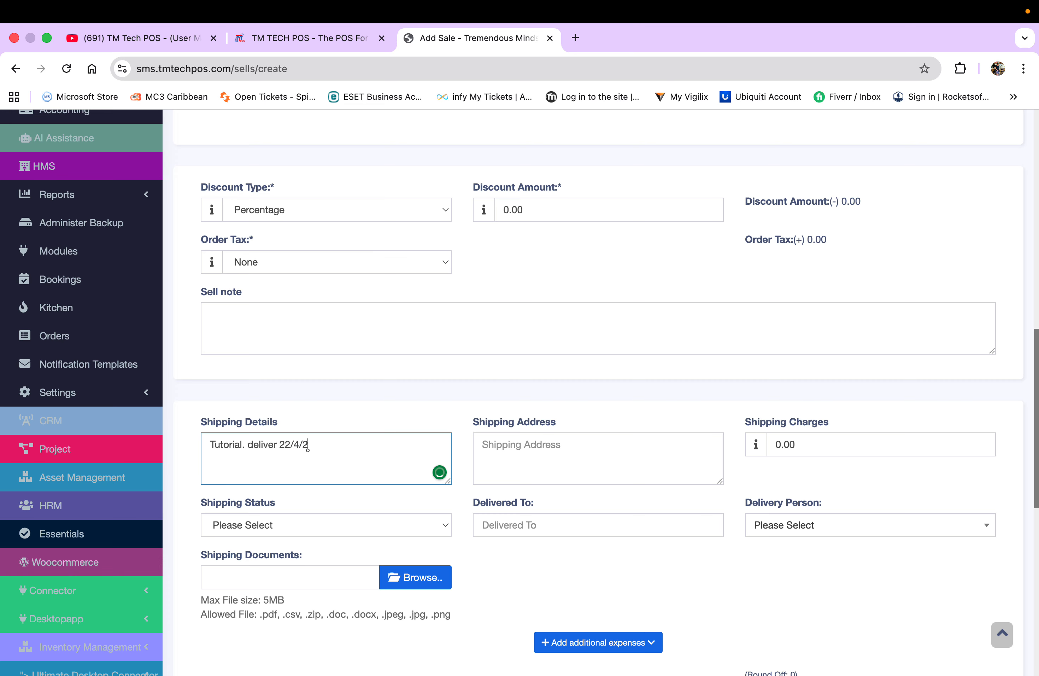
{"action": "left_click", "coordinate": [244, 444]}
- Fill in the customer's shipping address for the sale
{"action": "left_click", "coordinate": [483, 459]}
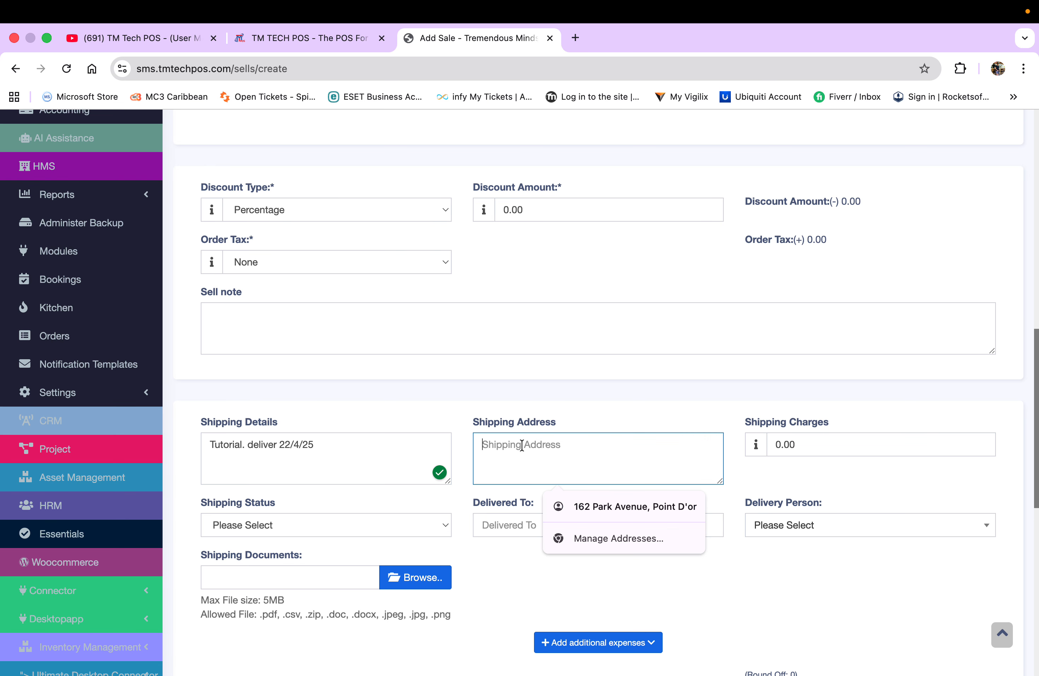
{"action": "type", "text": "tuto"}
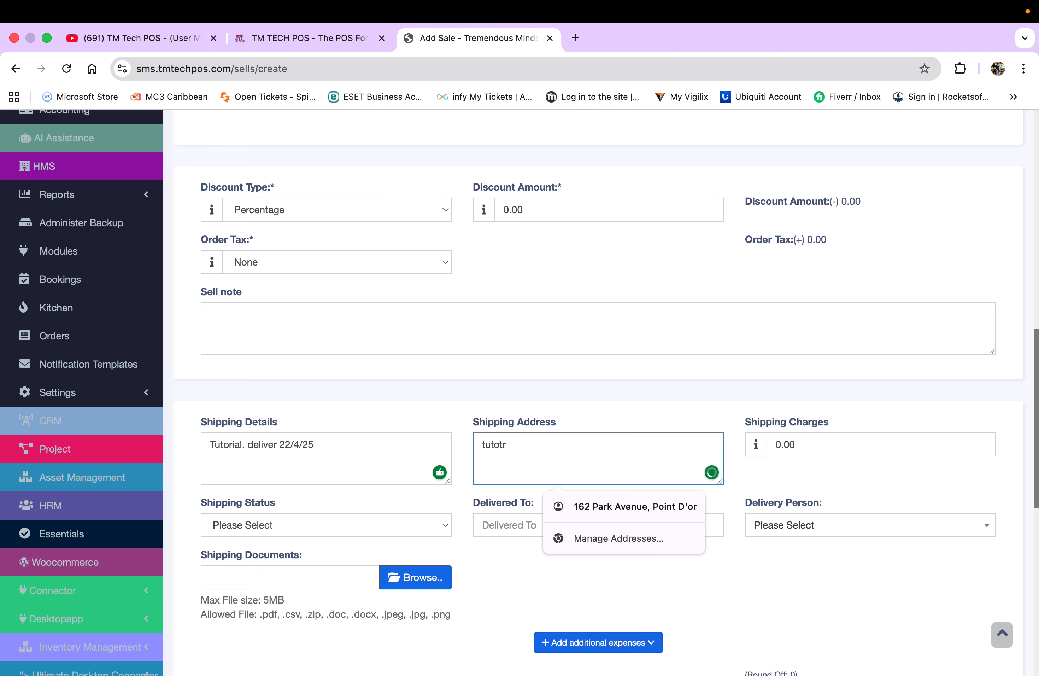
{"action": "key", "text": "BackSpace"}
{"action": "type", "text": "rial strre"}
{"action": "type", "text": "eet, "}
{"action": "type", "text": "tuto"}
{"action": "type", "text": "rial villa"}
{"action": "type", "text": "ge"}
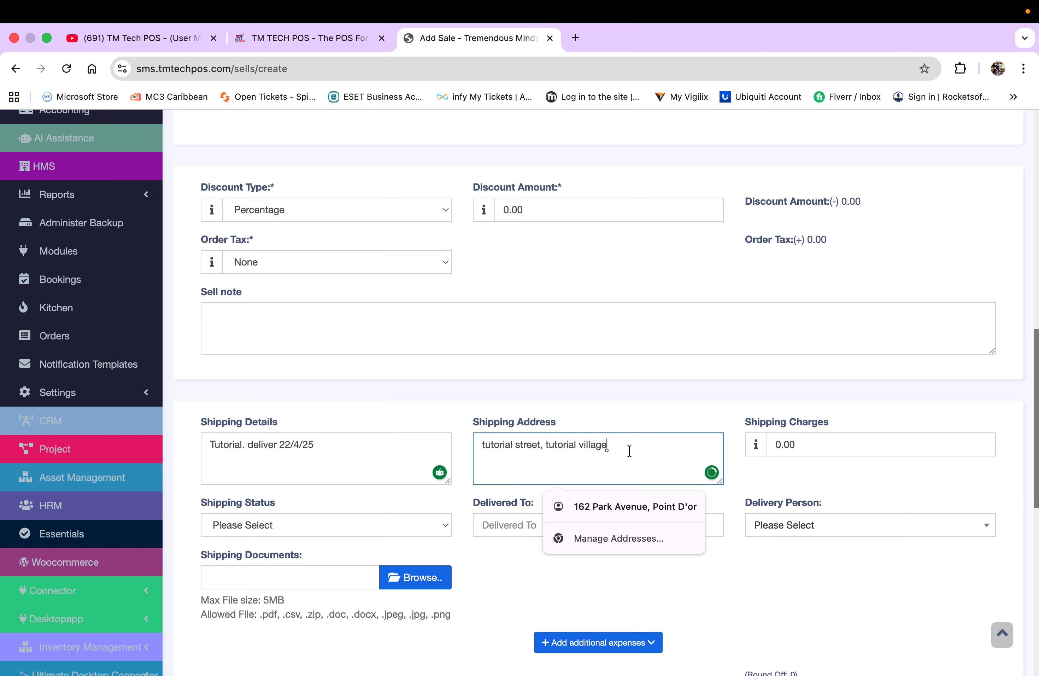
{"action": "left_click", "coordinate": [642, 450]}
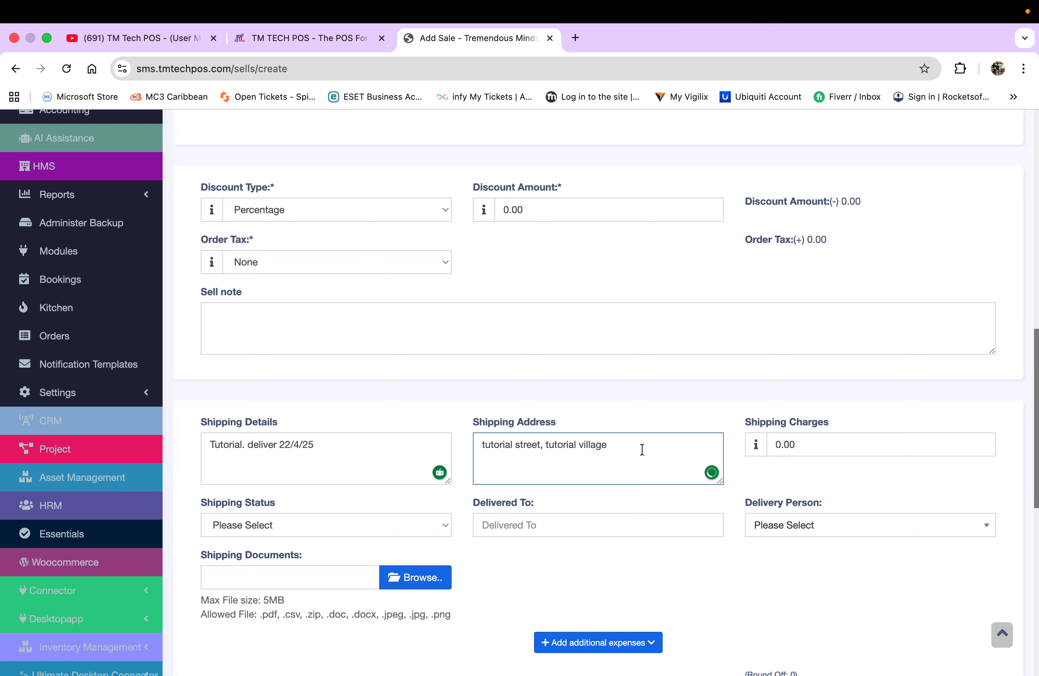
- Set the sale's shipping charges to 5 and check the total payable
{"action": "left_click", "coordinate": [793, 443]}
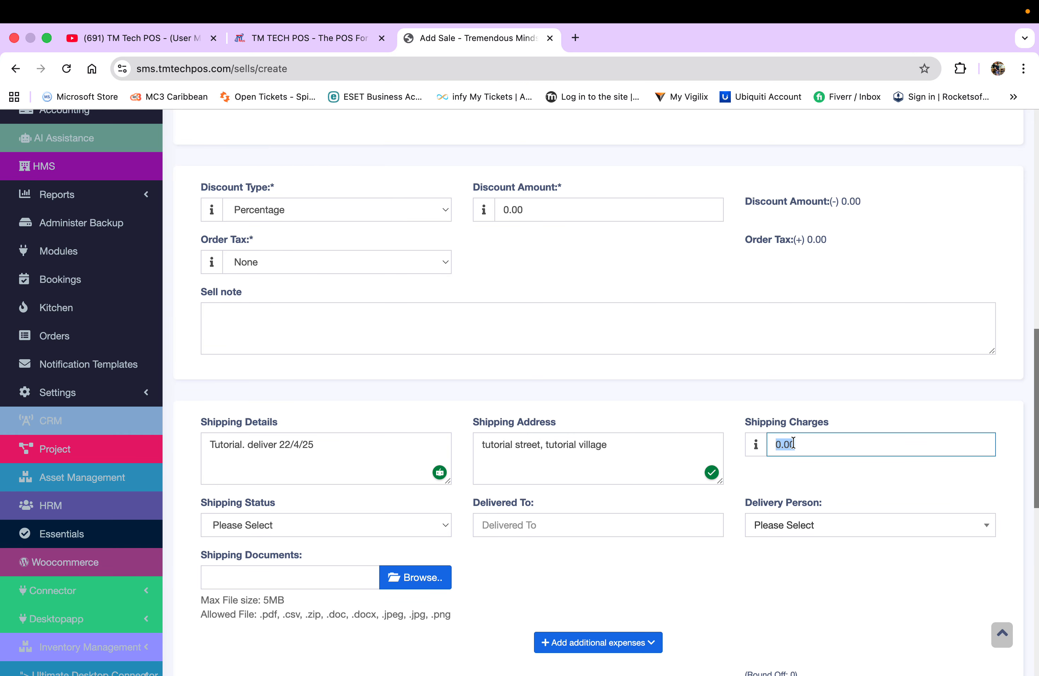
{"action": "type", "text": "5"}
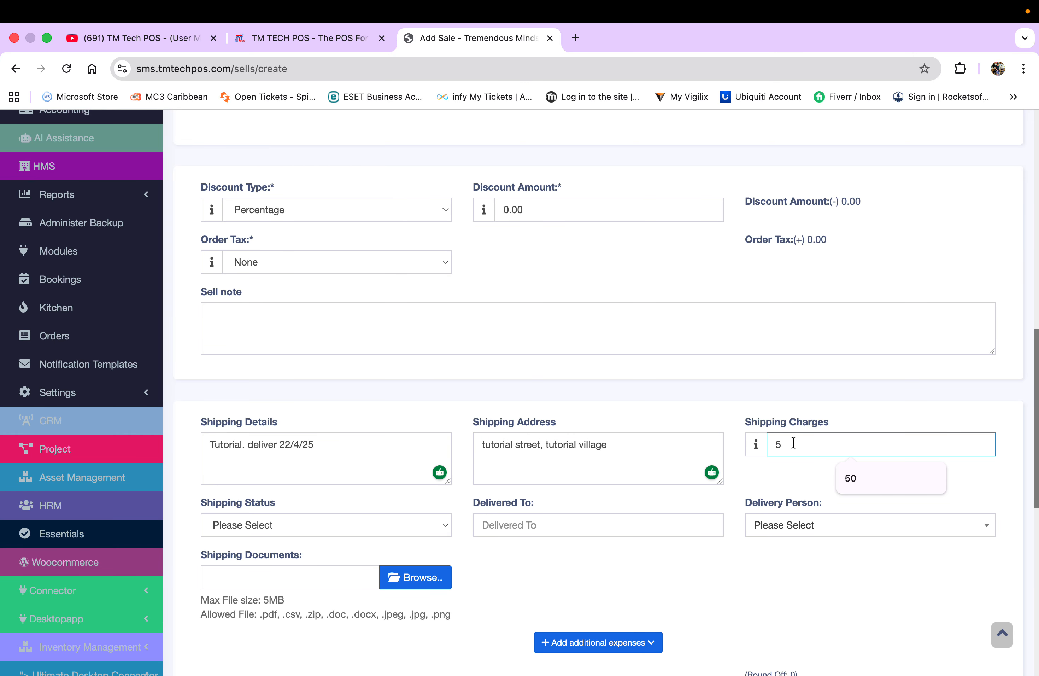
{"action": "left_click", "coordinate": [712, 393]}
{"action": "scroll", "coordinate": [713, 392], "scroll_direction": "down", "scroll_amount": 5}
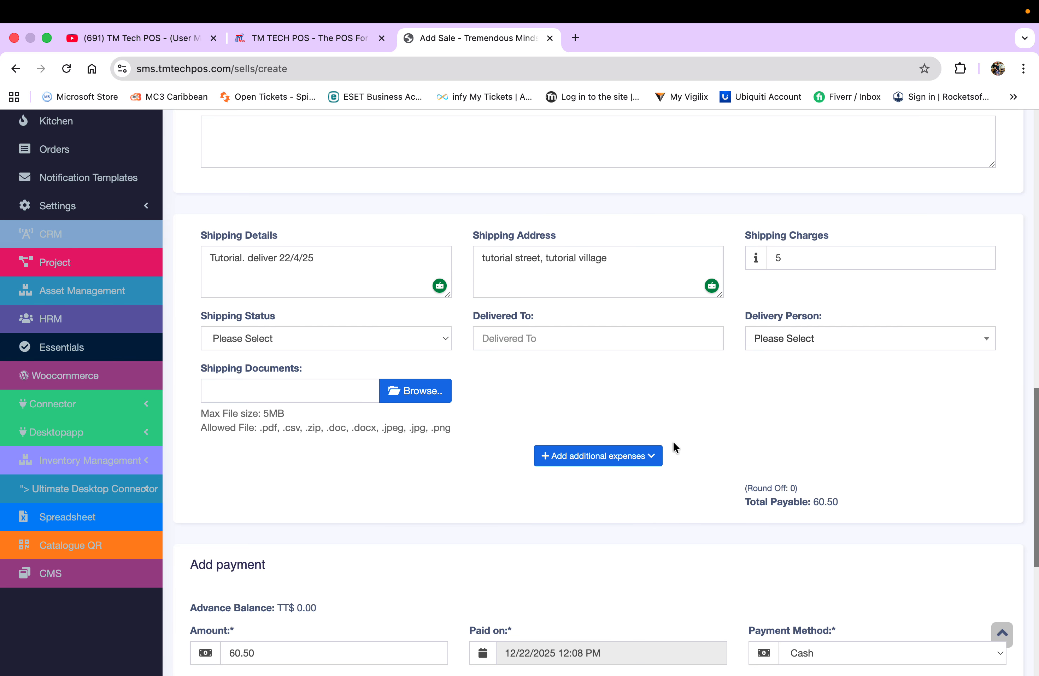
- Check the recipient field and delivery person choices, leaving both unset, and set the shipping status to Shipped
{"action": "scroll", "coordinate": [673, 443], "scroll_direction": "up", "scroll_amount": 1}
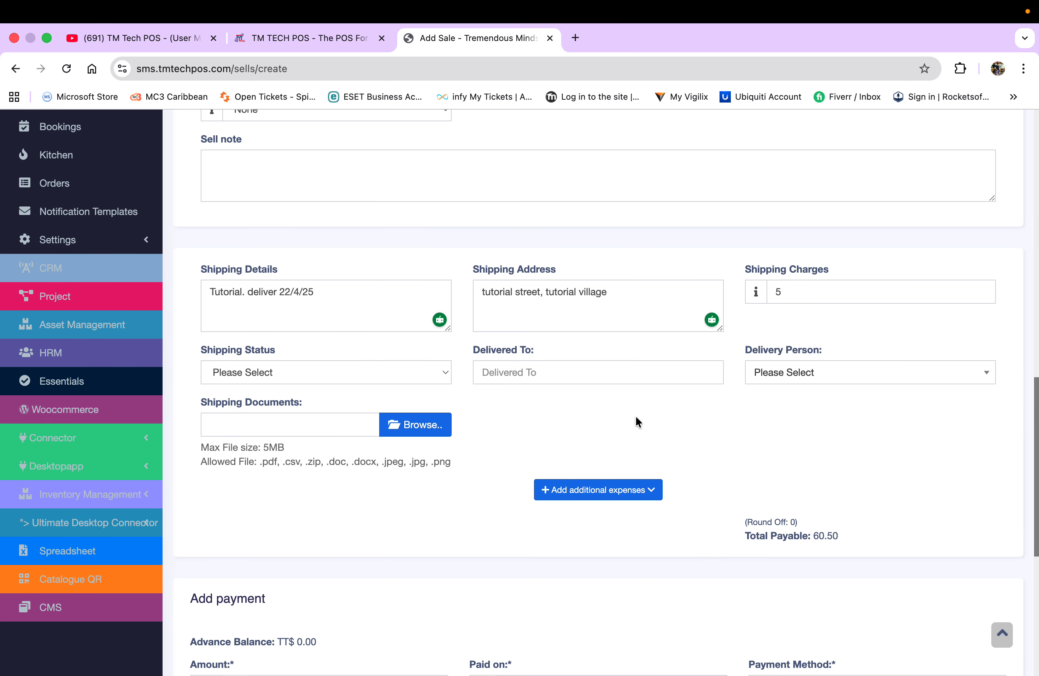
{"action": "left_click", "coordinate": [539, 373]}
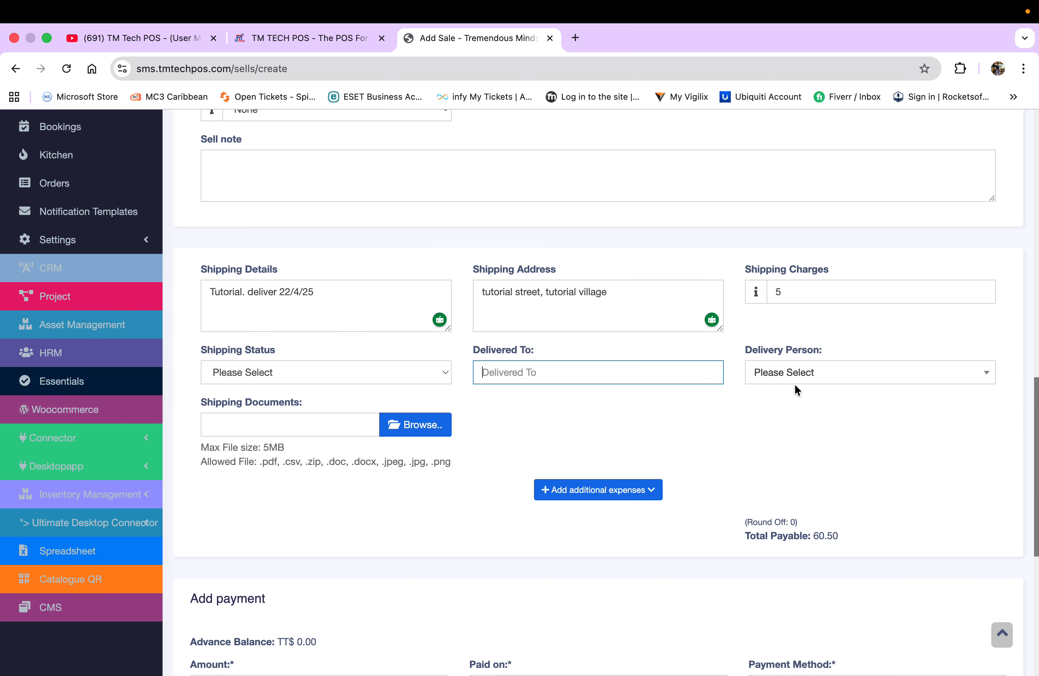
{"action": "left_click", "coordinate": [812, 376]}
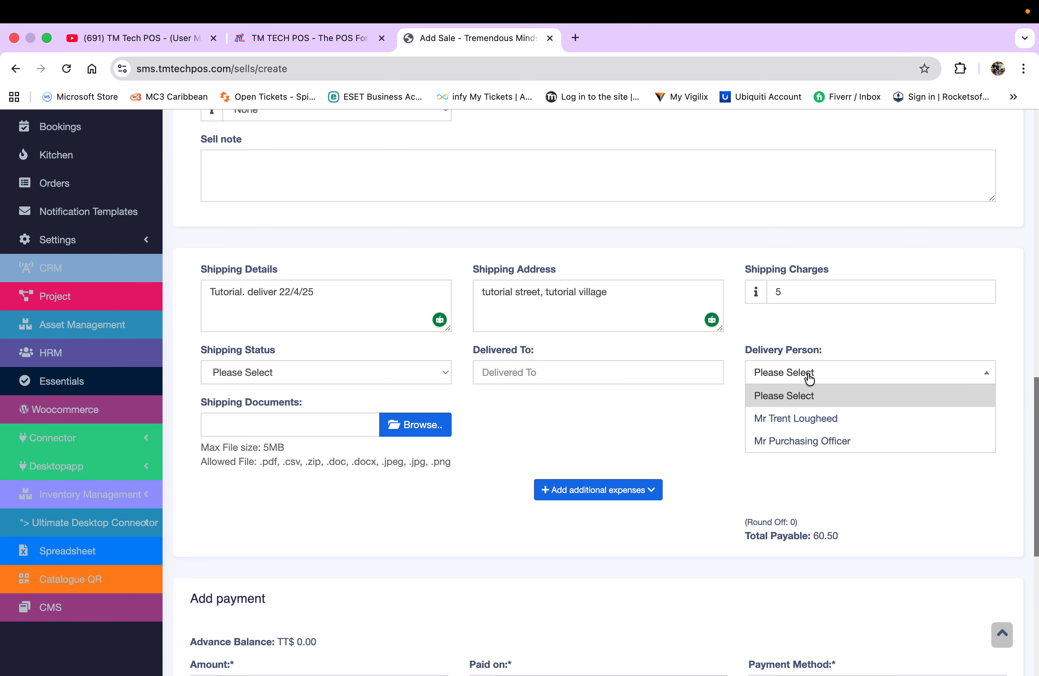
{"action": "left_click", "coordinate": [585, 427]}
{"action": "left_click", "coordinate": [355, 373]}
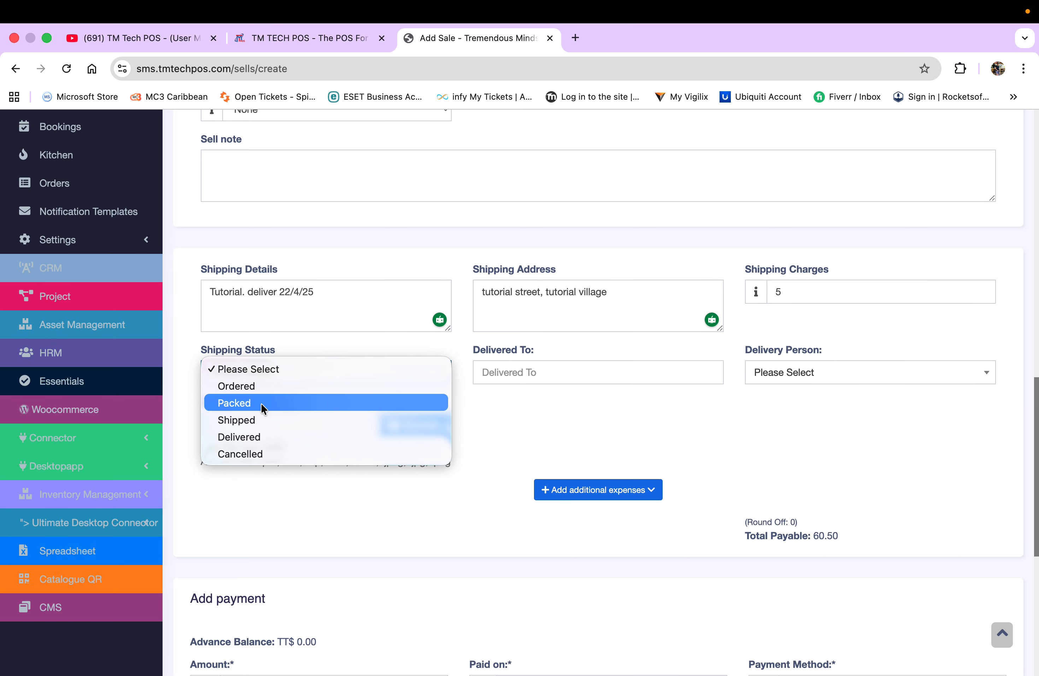
{"action": "left_click", "coordinate": [263, 419]}
- Examine the payment section's amount, date, method, account and note fields, down to the change return and balance
{"action": "scroll", "coordinate": [549, 415], "scroll_direction": "down", "scroll_amount": 5}
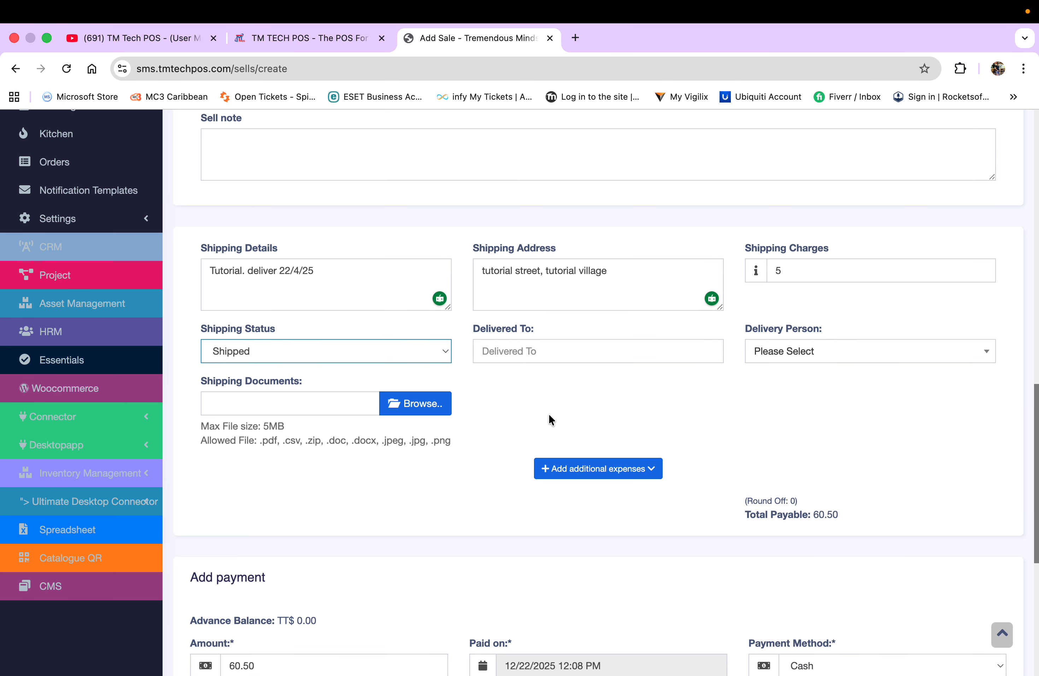
{"action": "scroll", "coordinate": [447, 483], "scroll_direction": "down", "scroll_amount": 4}
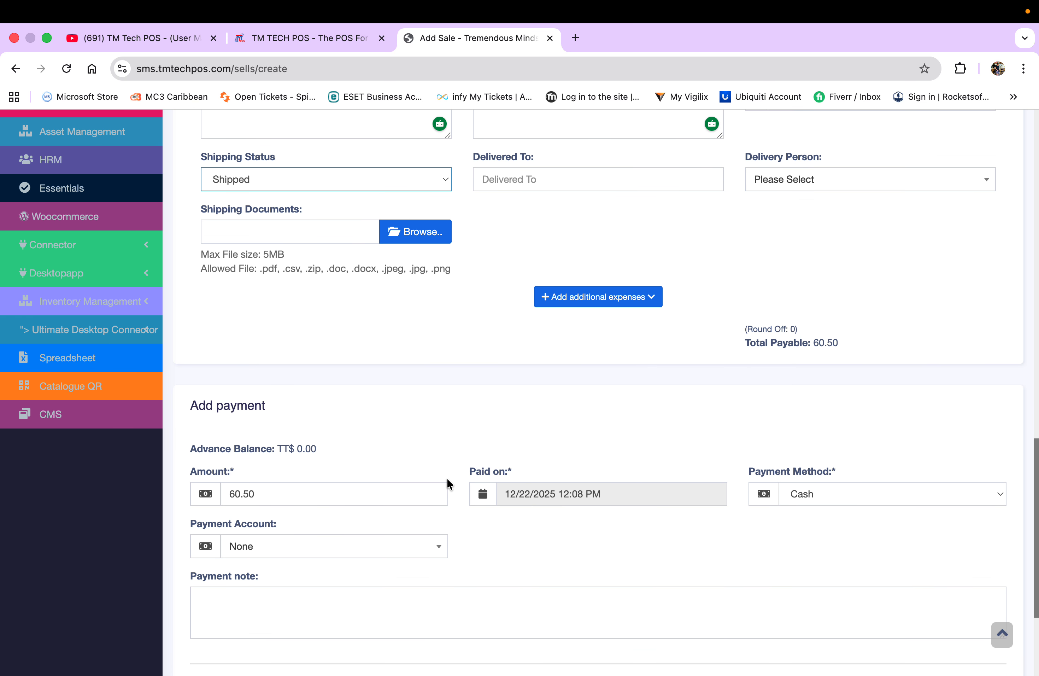
{"action": "scroll", "coordinate": [499, 452], "scroll_direction": "down", "scroll_amount": 2}
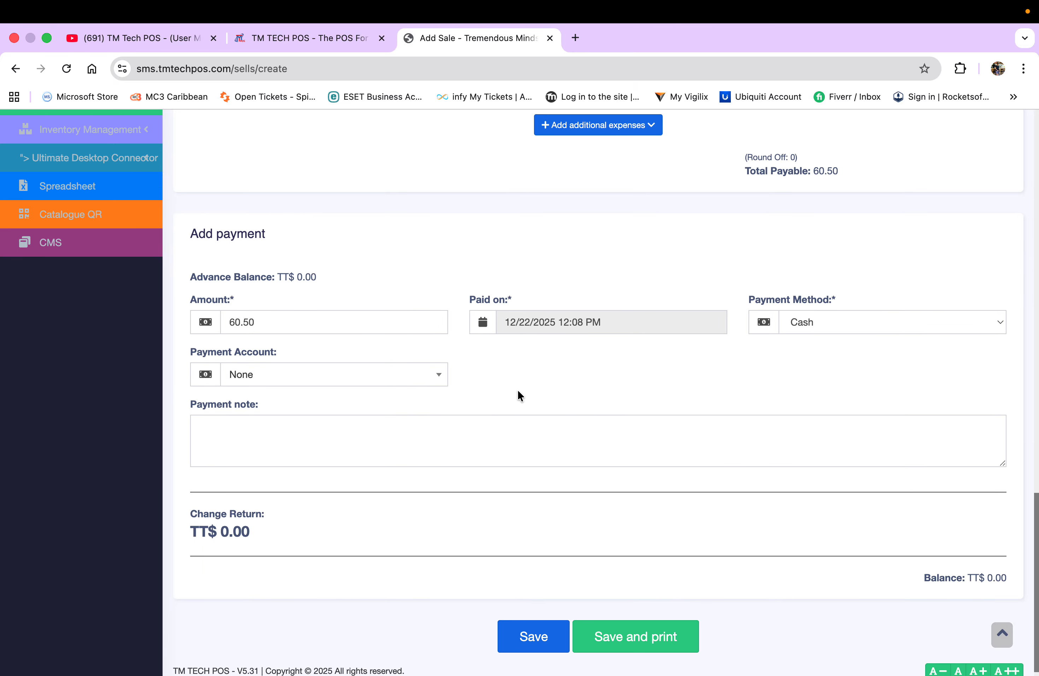
{"action": "scroll", "coordinate": [518, 391], "scroll_direction": "down", "scroll_amount": 1}
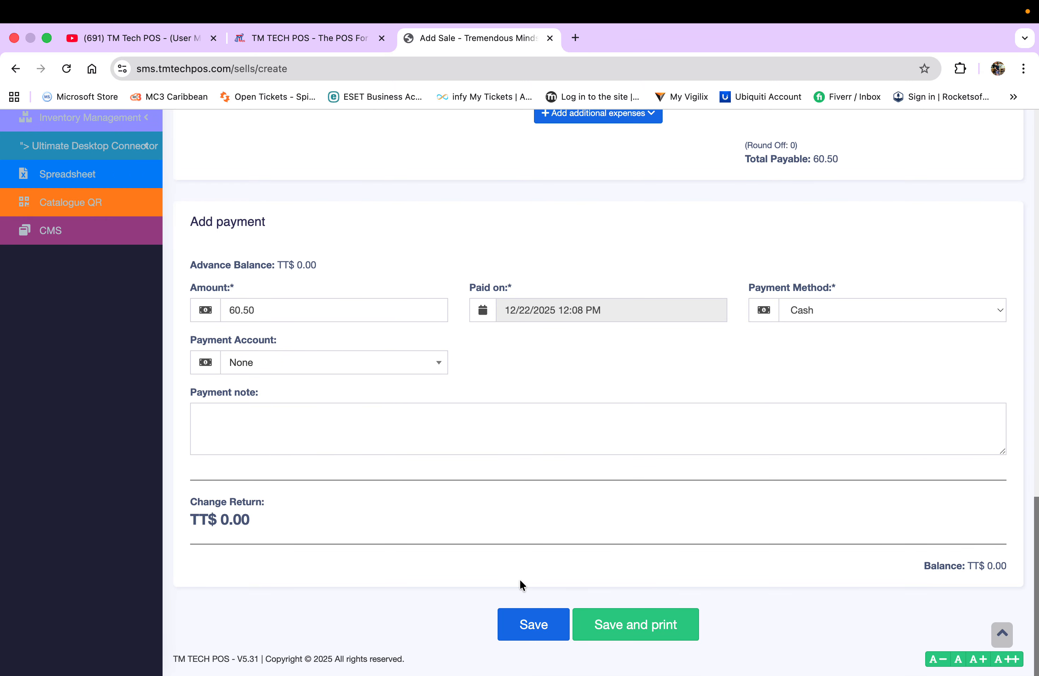
- Set the sale's required status to Final, and save the sale with its invoice sent to print
{"action": "left_click", "coordinate": [621, 627]}
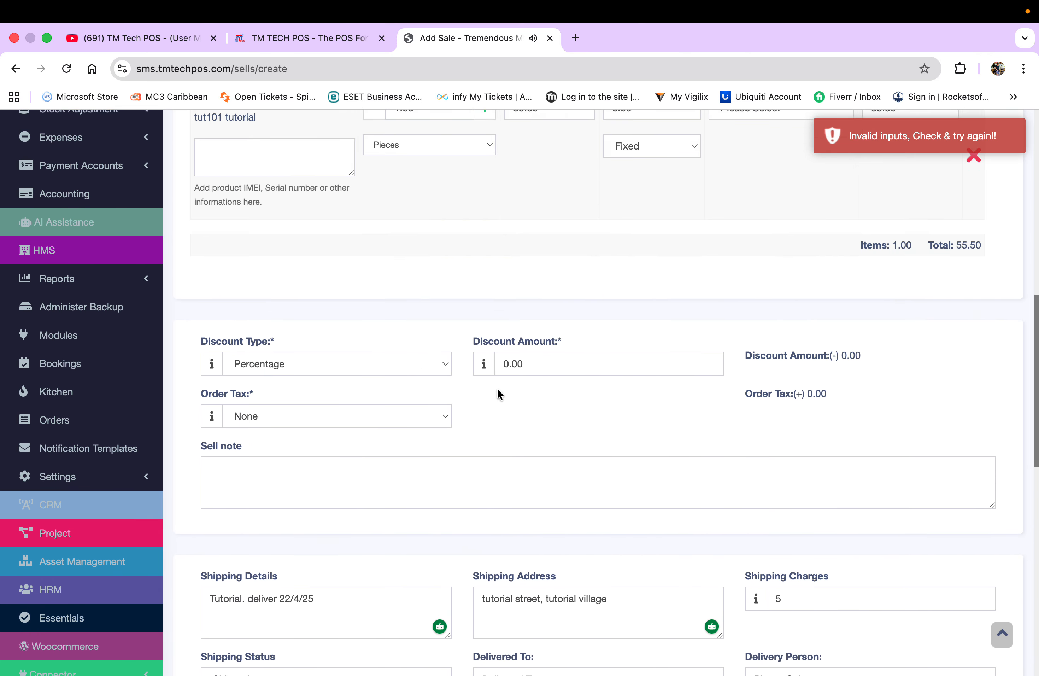
{"action": "left_click", "coordinate": [516, 360]}
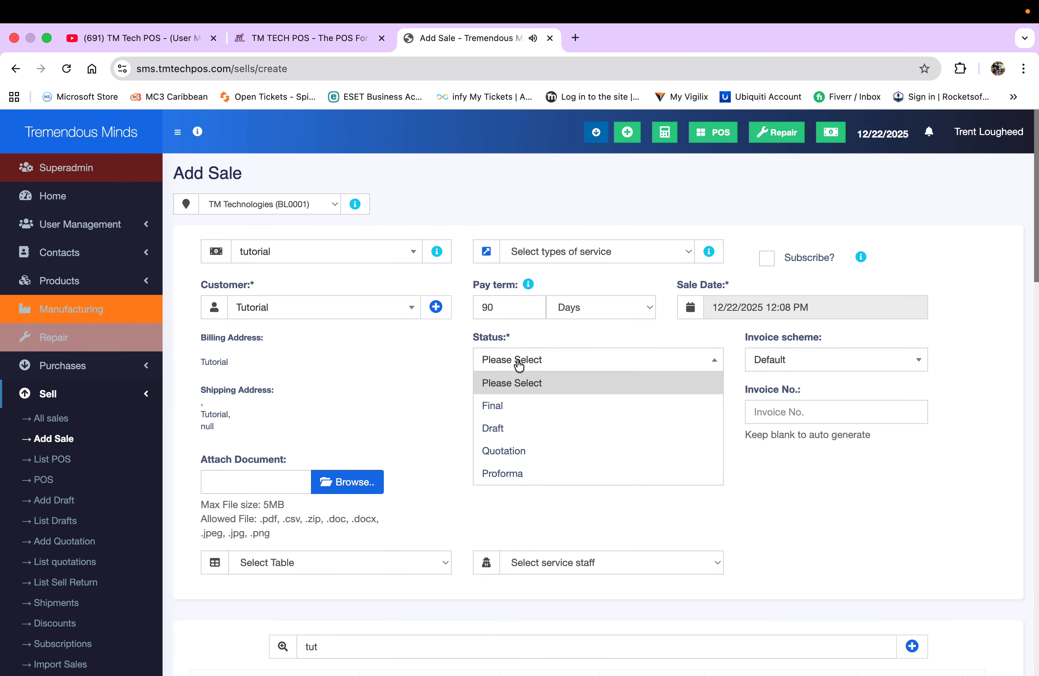
{"action": "left_click", "coordinate": [526, 406]}
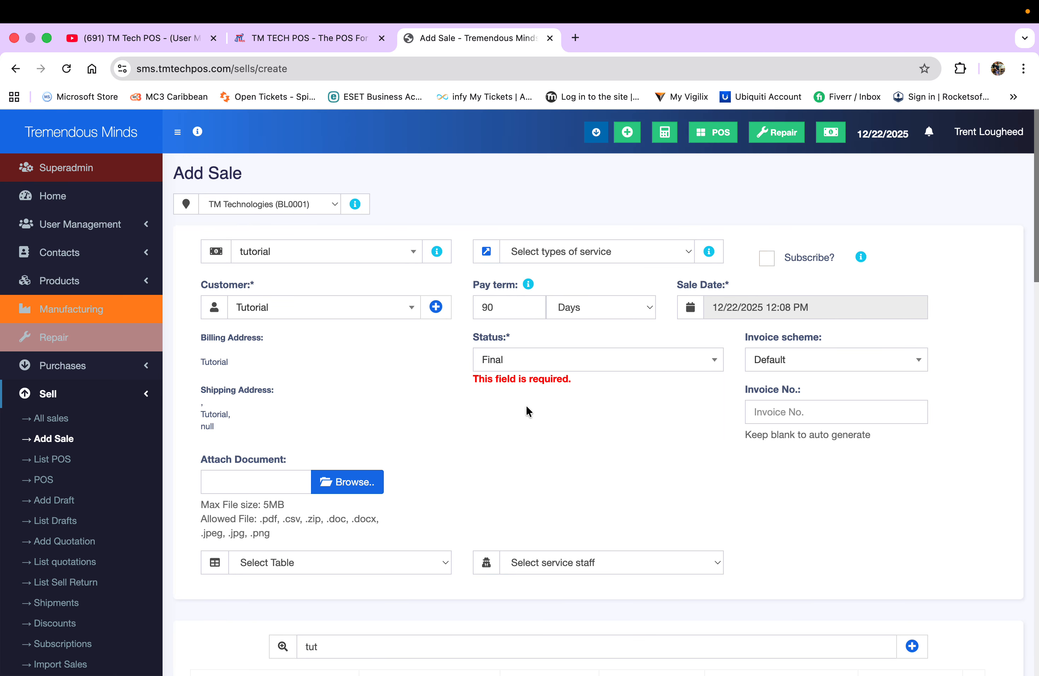
{"action": "scroll", "coordinate": [493, 450], "scroll_direction": "down", "scroll_amount": 20}
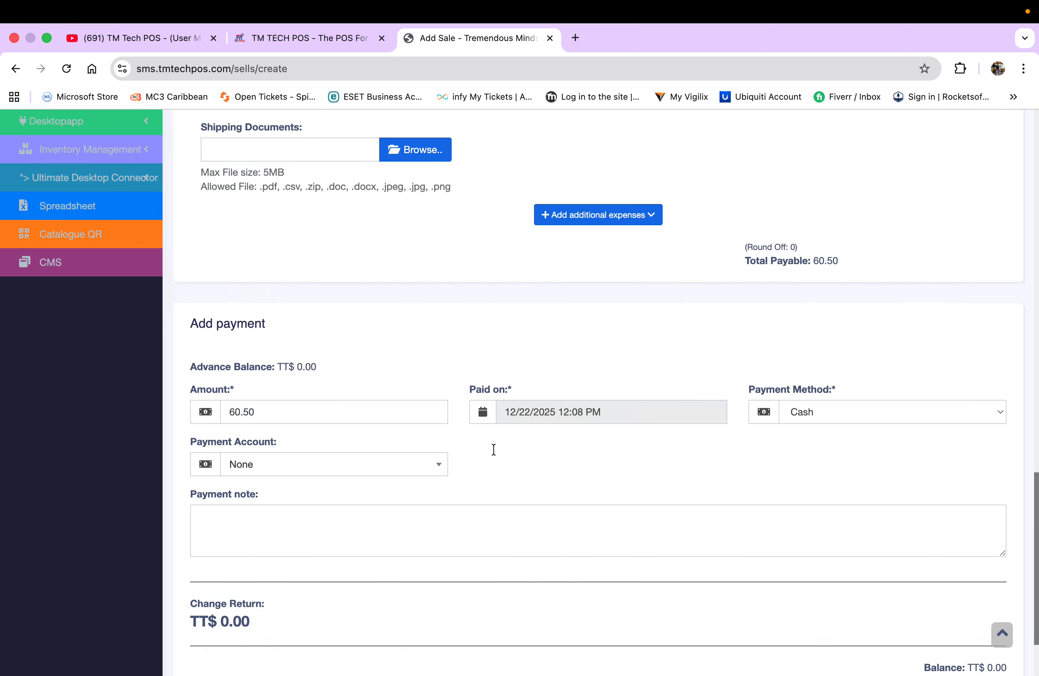
{"action": "left_click", "coordinate": [630, 626]}
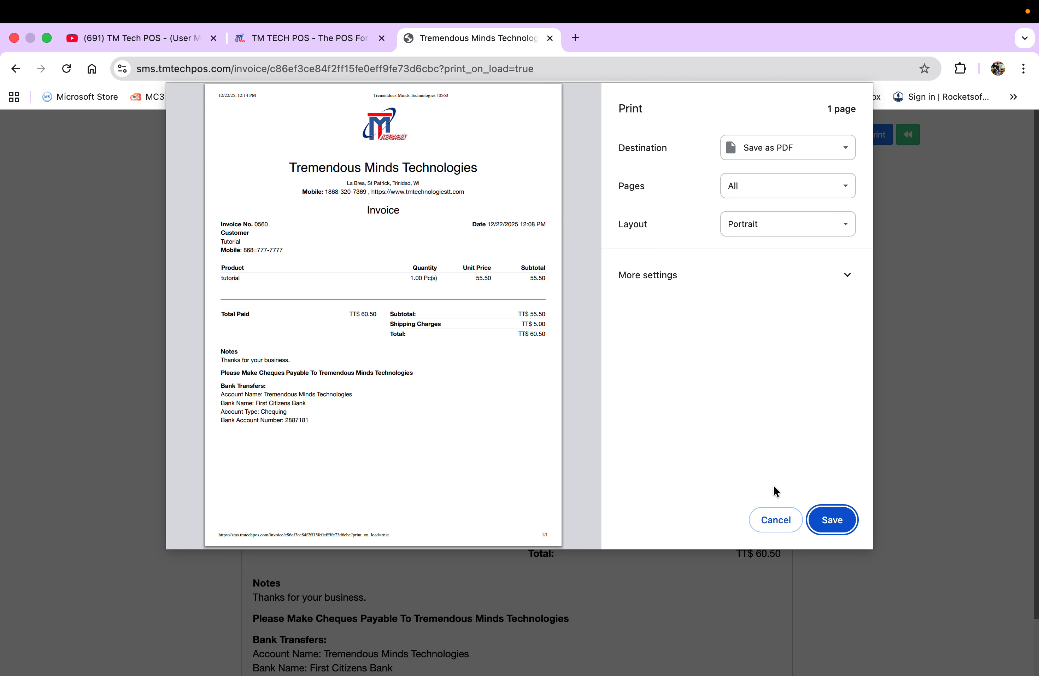
- Review the new sale's invoice without printing it, and return to the list of all sales
{"action": "left_click", "coordinate": [768, 519]}
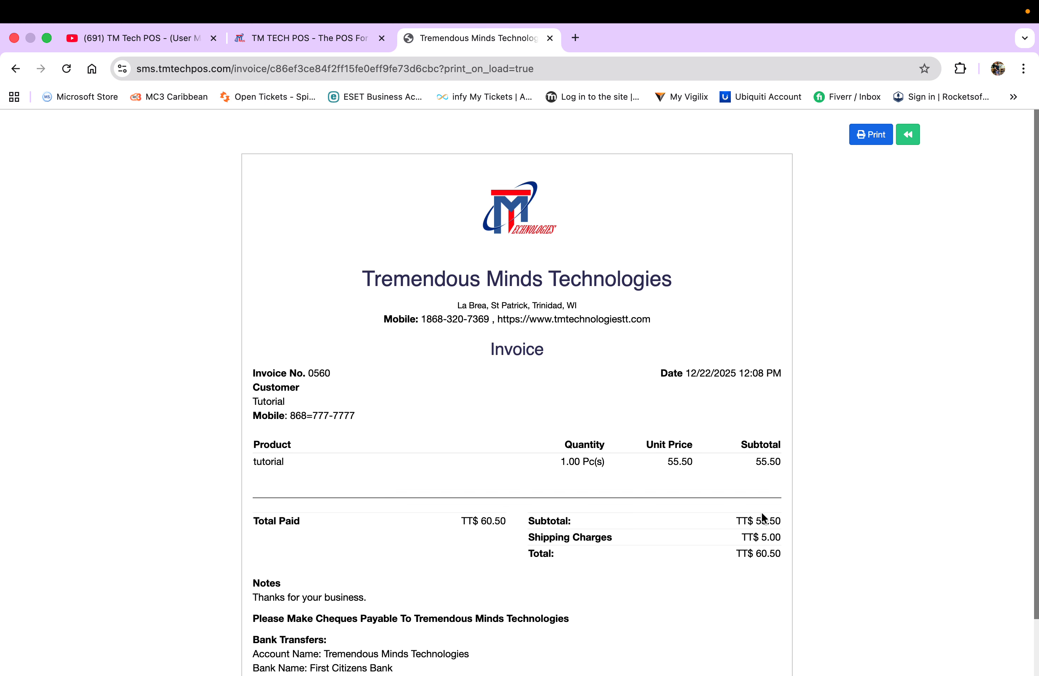
{"action": "scroll", "coordinate": [626, 443], "scroll_direction": "down", "scroll_amount": 3}
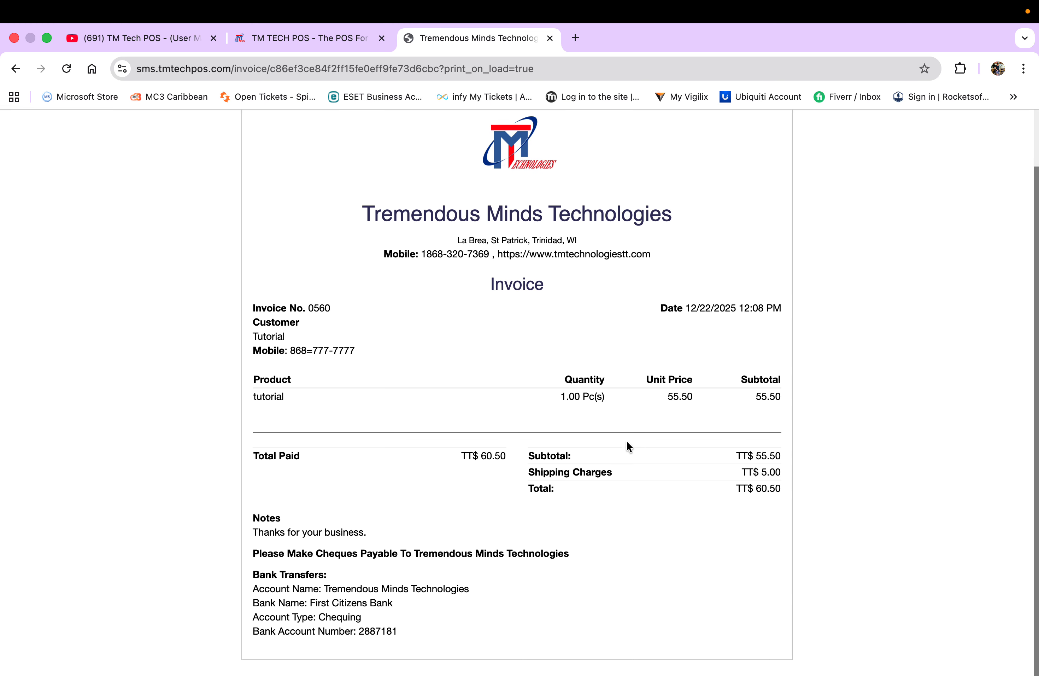
{"action": "scroll", "coordinate": [627, 443], "scroll_direction": "up", "scroll_amount": 3}
{"action": "left_click", "coordinate": [903, 140]}
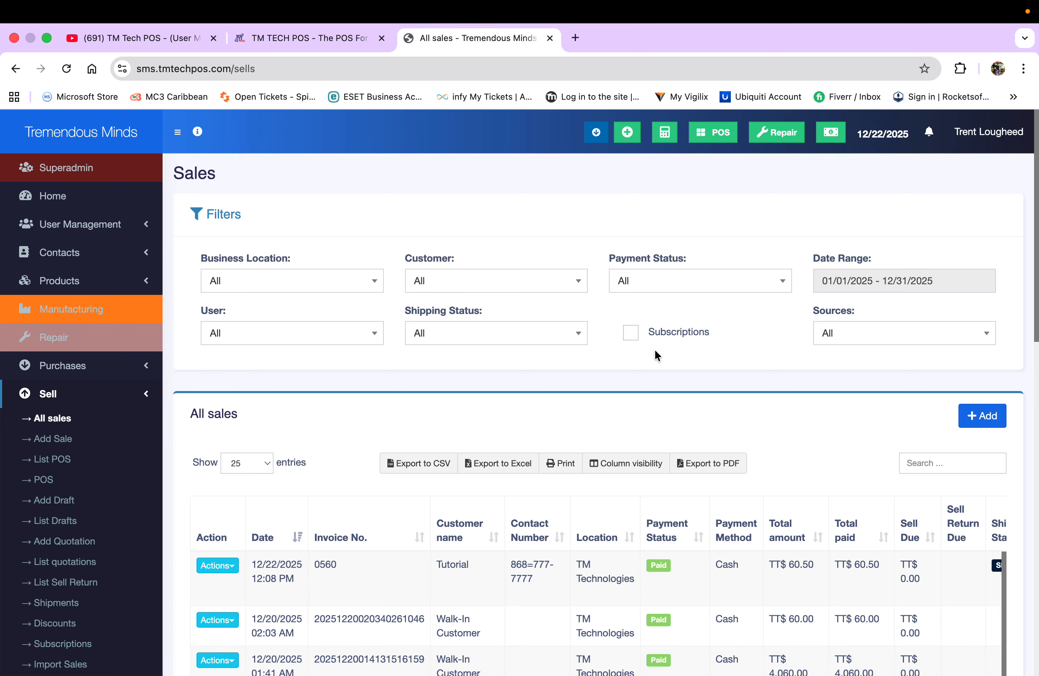
- Check the new sale's row in the sales list across all columns, including payment and shipping status
{"action": "scroll", "coordinate": [655, 351], "scroll_direction": "down", "scroll_amount": 1}
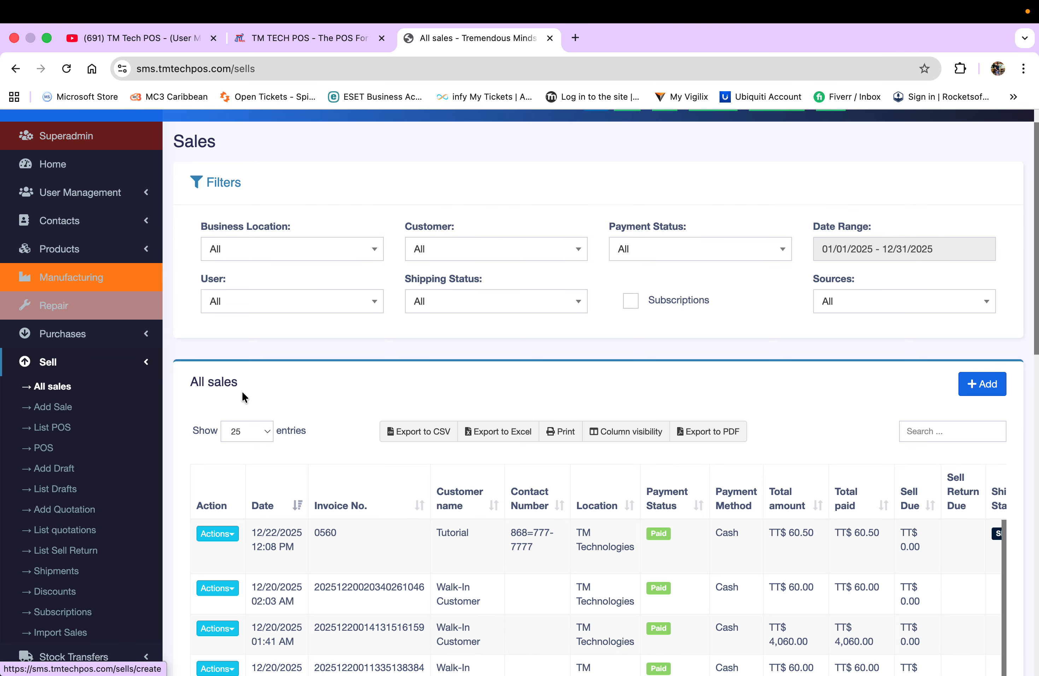
{"action": "scroll", "coordinate": [253, 393], "scroll_direction": "down", "scroll_amount": 1}
{"action": "scroll", "coordinate": [252, 392], "scroll_direction": "down", "scroll_amount": 1}
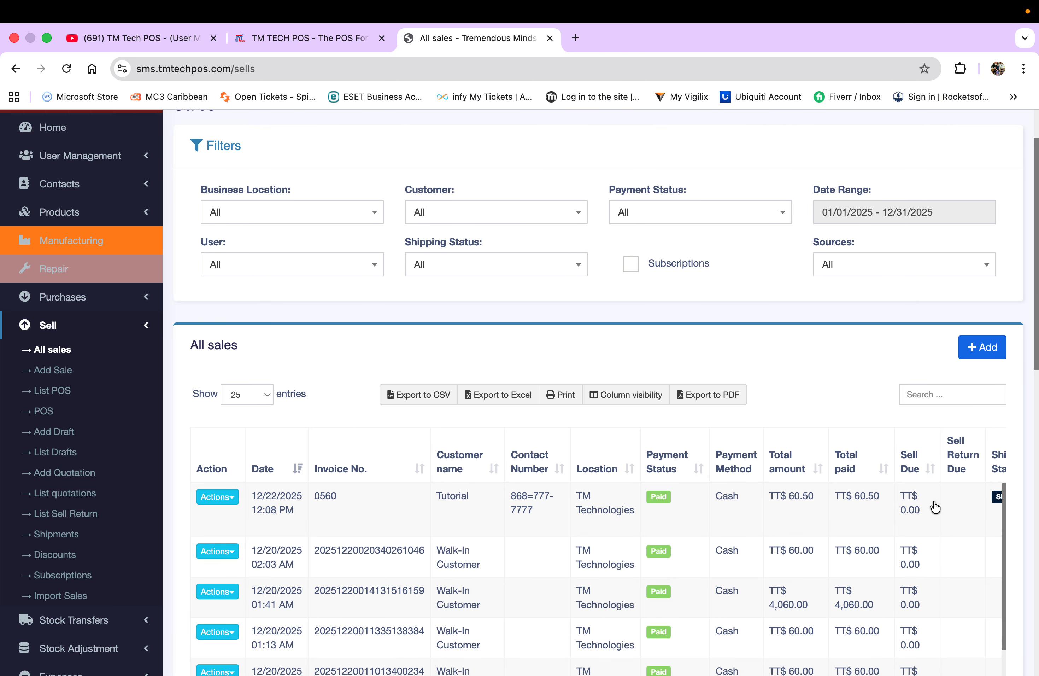
{"action": "scroll", "coordinate": [939, 505], "scroll_direction": "right", "scroll_amount": 5}
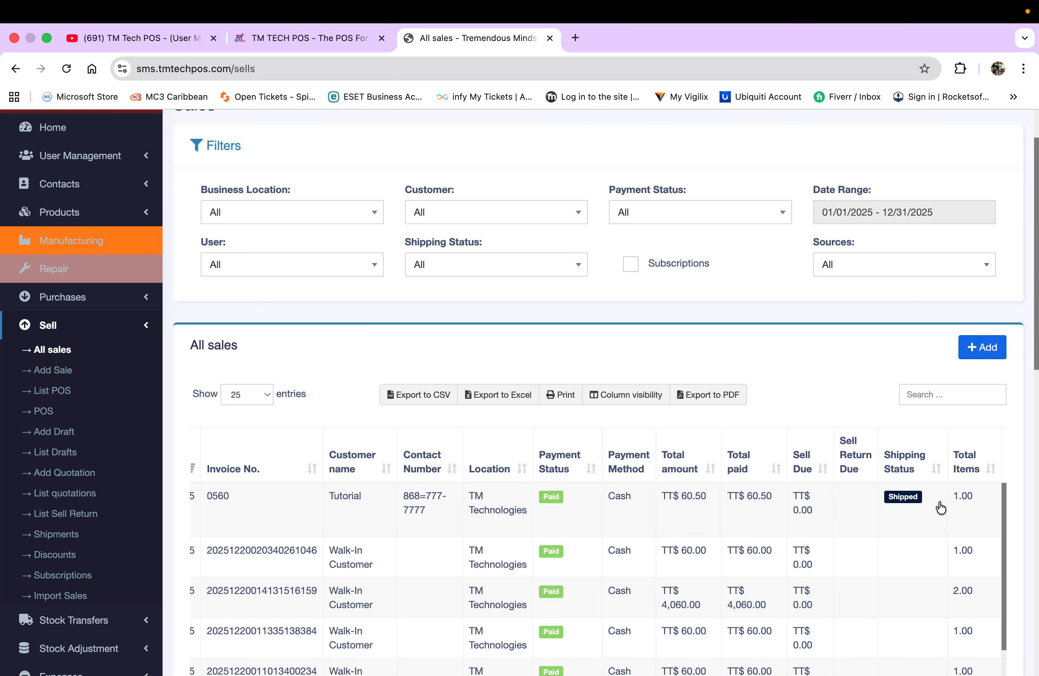
{"action": "scroll", "coordinate": [904, 507], "scroll_direction": "left", "scroll_amount": 5}
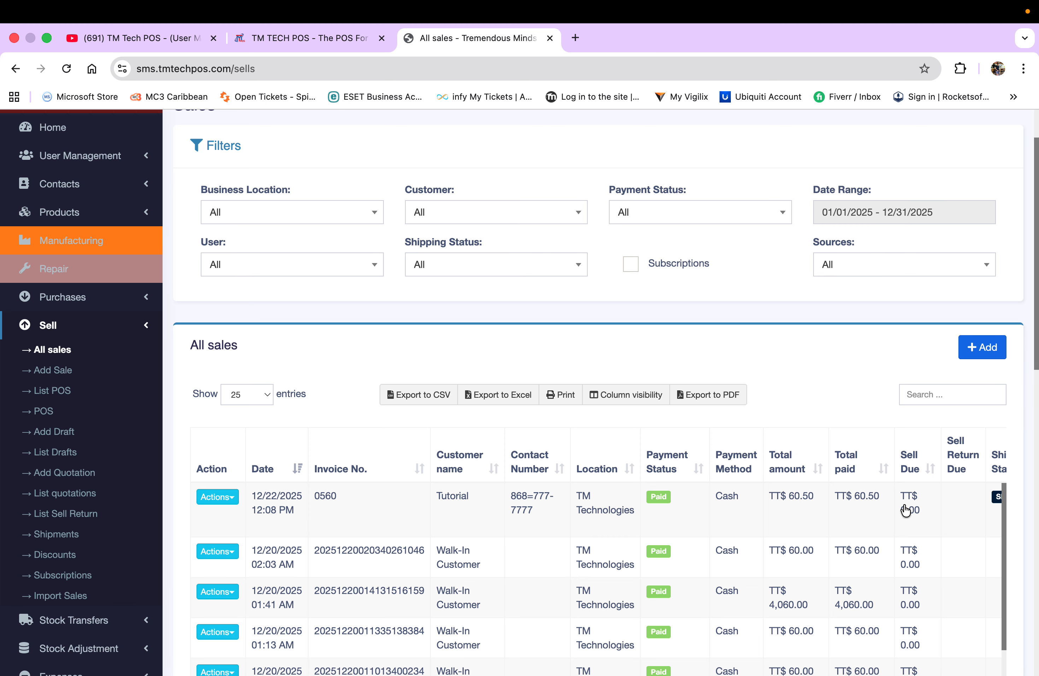
- View the Edit Shipping form of the newest sale down to its documents and activities, and close it without updating
{"action": "left_click", "coordinate": [227, 496]}
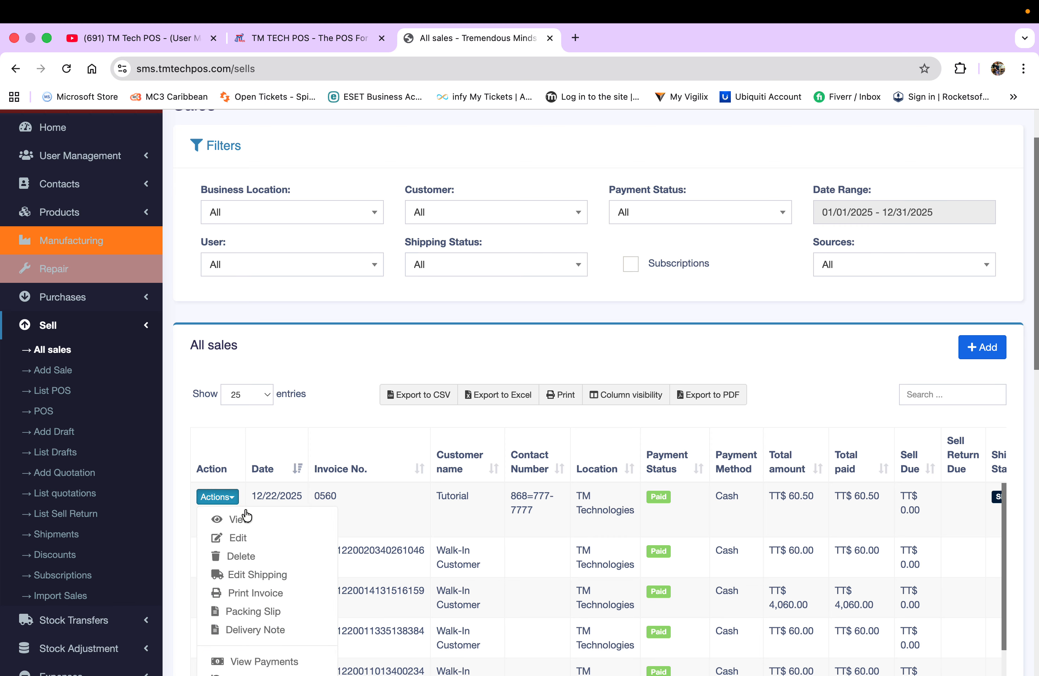
{"action": "left_click", "coordinate": [261, 575]}
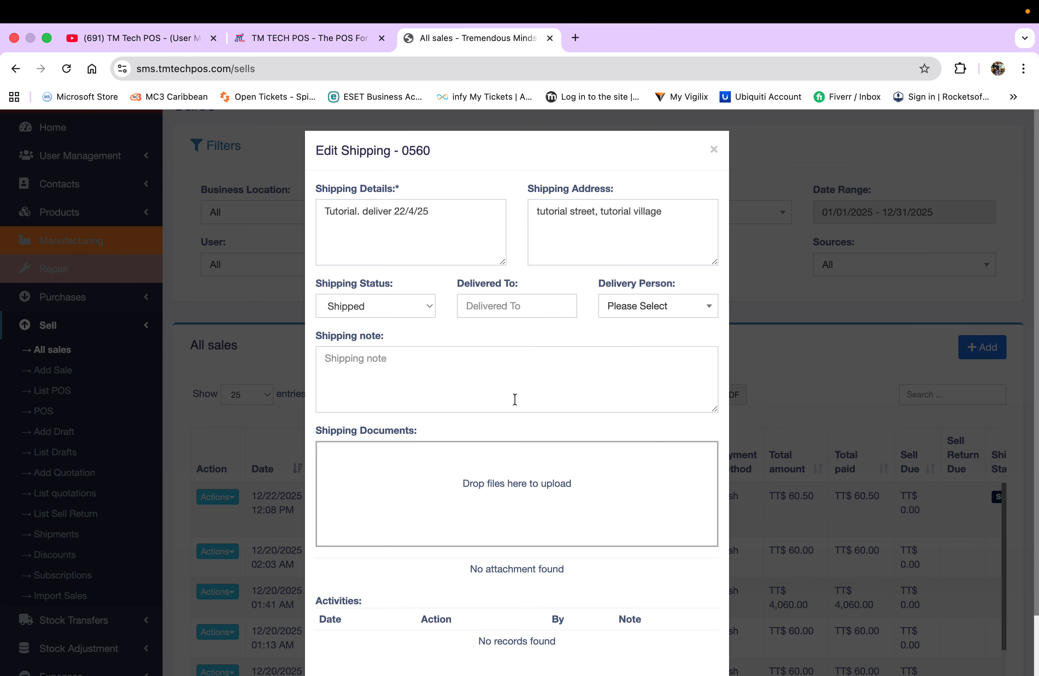
{"action": "scroll", "coordinate": [359, 420], "scroll_direction": "down", "scroll_amount": 2}
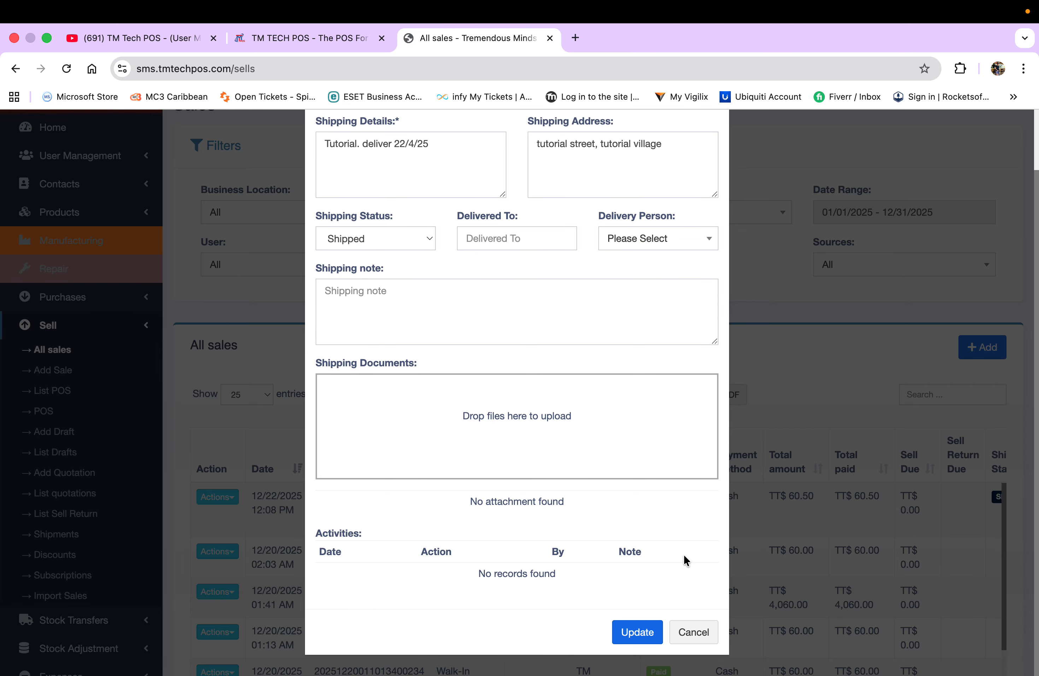
{"action": "left_click", "coordinate": [684, 635]}
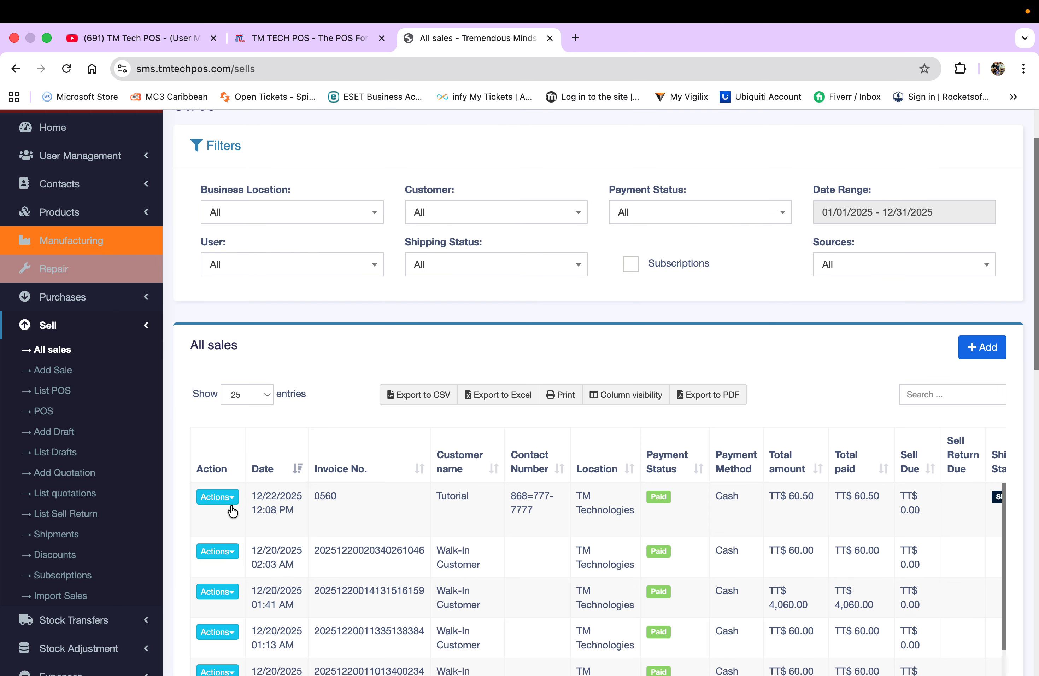
- Preview the packing slip of the newest sale and cancel its printing
{"action": "left_click", "coordinate": [232, 502]}
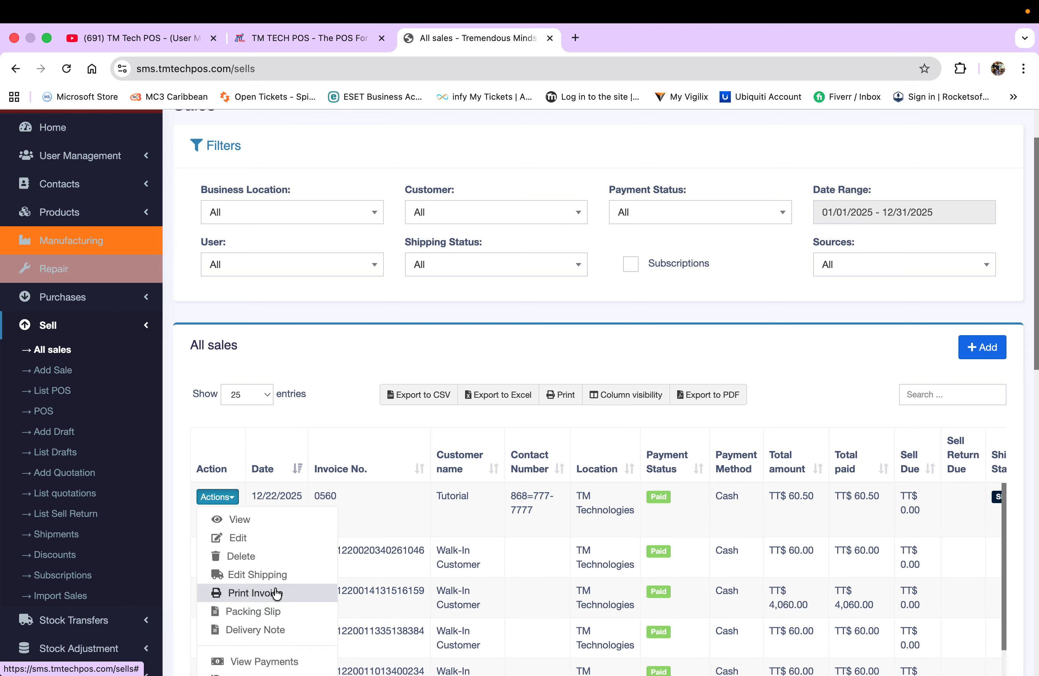
{"action": "scroll", "coordinate": [274, 590], "scroll_direction": "down", "scroll_amount": 1}
{"action": "left_click", "coordinate": [269, 562]}
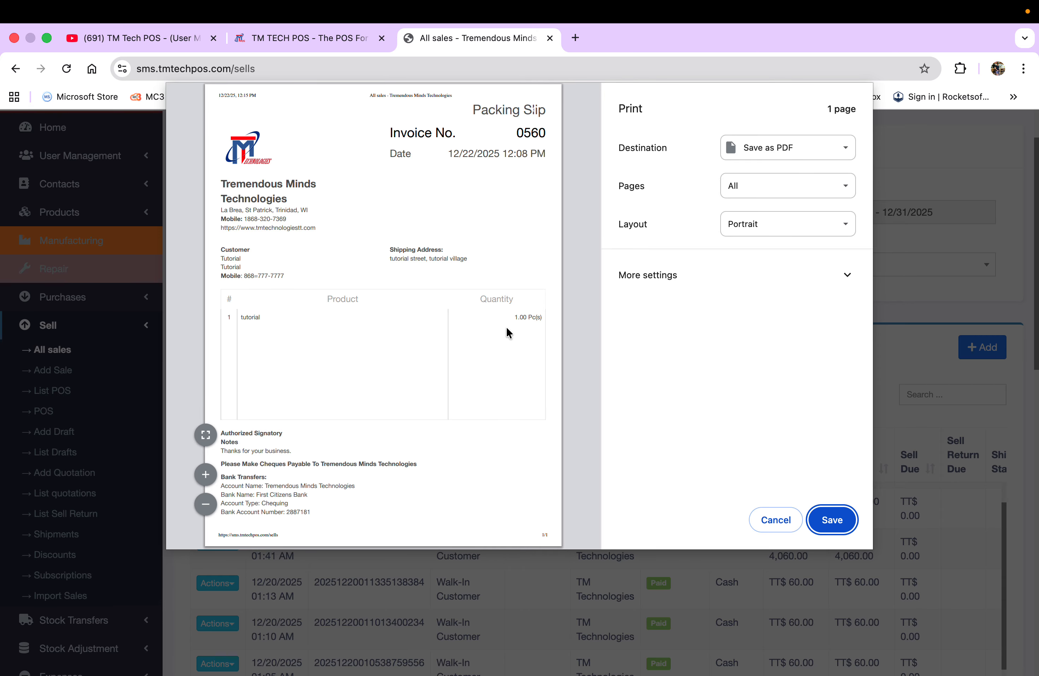
{"action": "left_click", "coordinate": [781, 516]}
- Preview the delivery note of the 12/20/2025 02:03 AM walk-in sale and cancel its printing
{"action": "scroll", "coordinate": [223, 404], "scroll_direction": "down", "scroll_amount": 2}
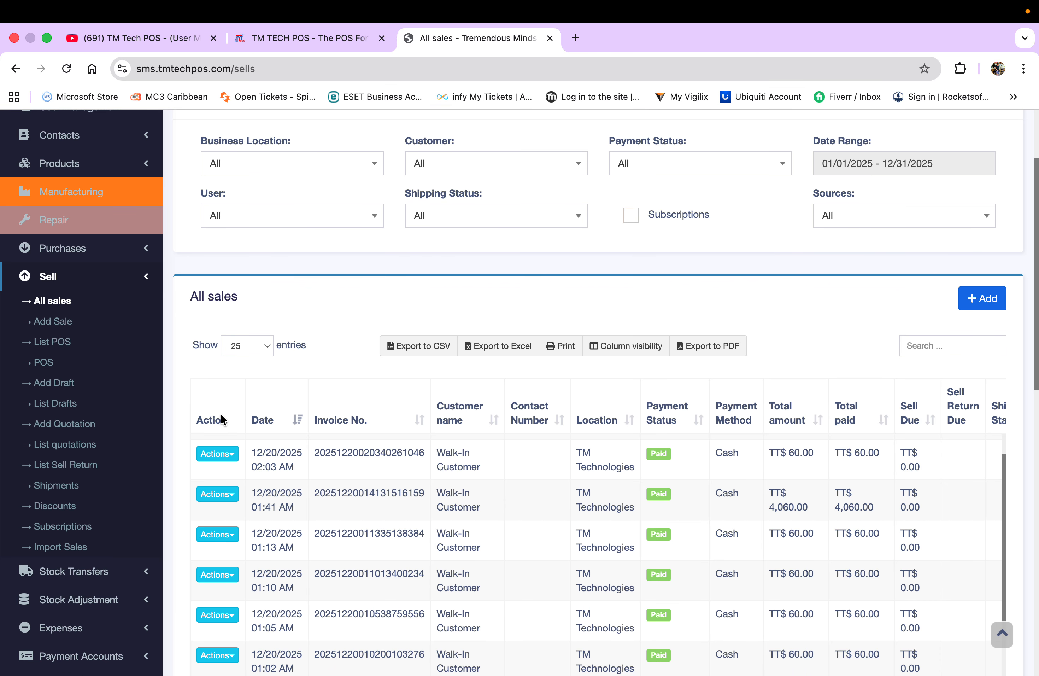
{"action": "left_click", "coordinate": [224, 456]}
{"action": "scroll", "coordinate": [255, 504], "scroll_direction": "down", "scroll_amount": 2}
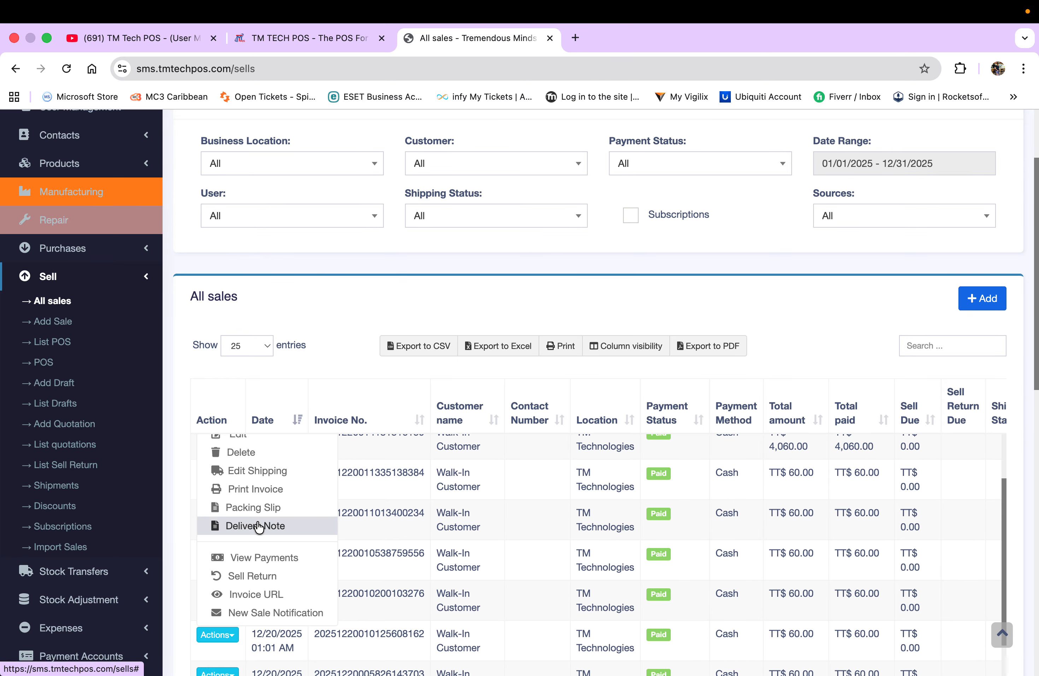
{"action": "left_click", "coordinate": [259, 524]}
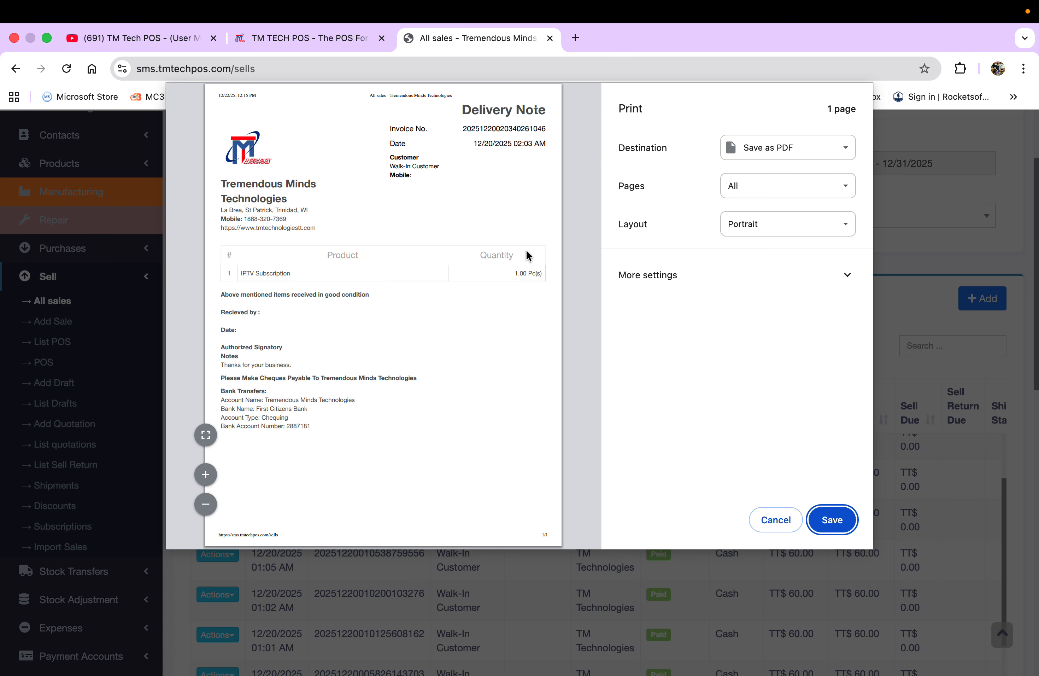
{"action": "left_click", "coordinate": [773, 519]}
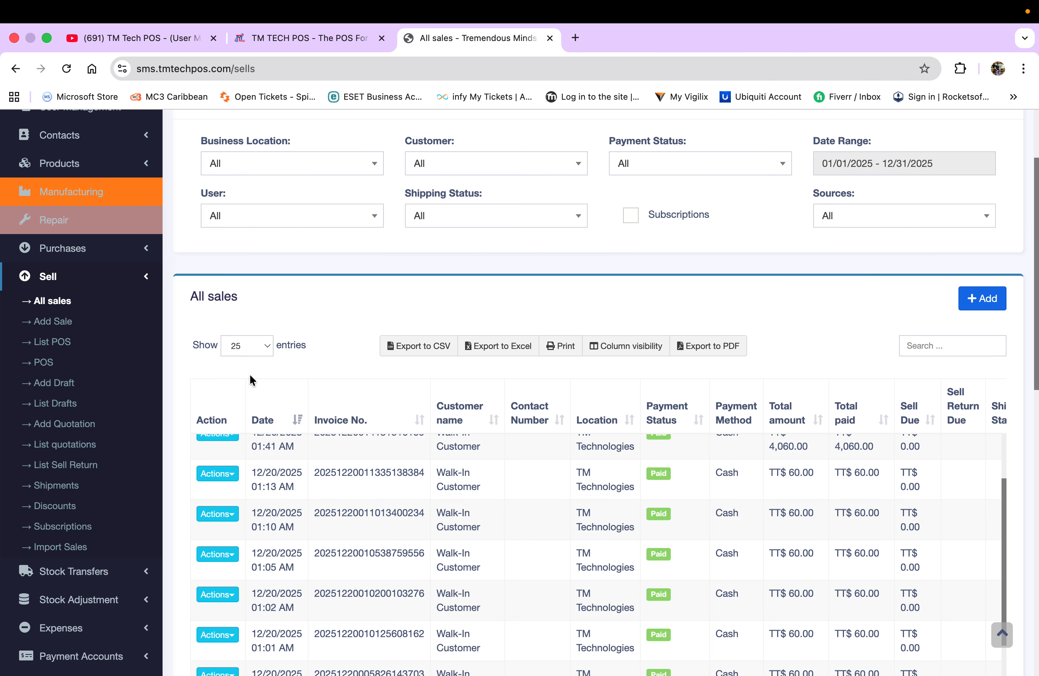
- Examine the actions available for the newest sale, down to payments, sell return, invoice URL and sale notification
{"action": "scroll", "coordinate": [222, 465], "scroll_direction": "up", "scroll_amount": 3}
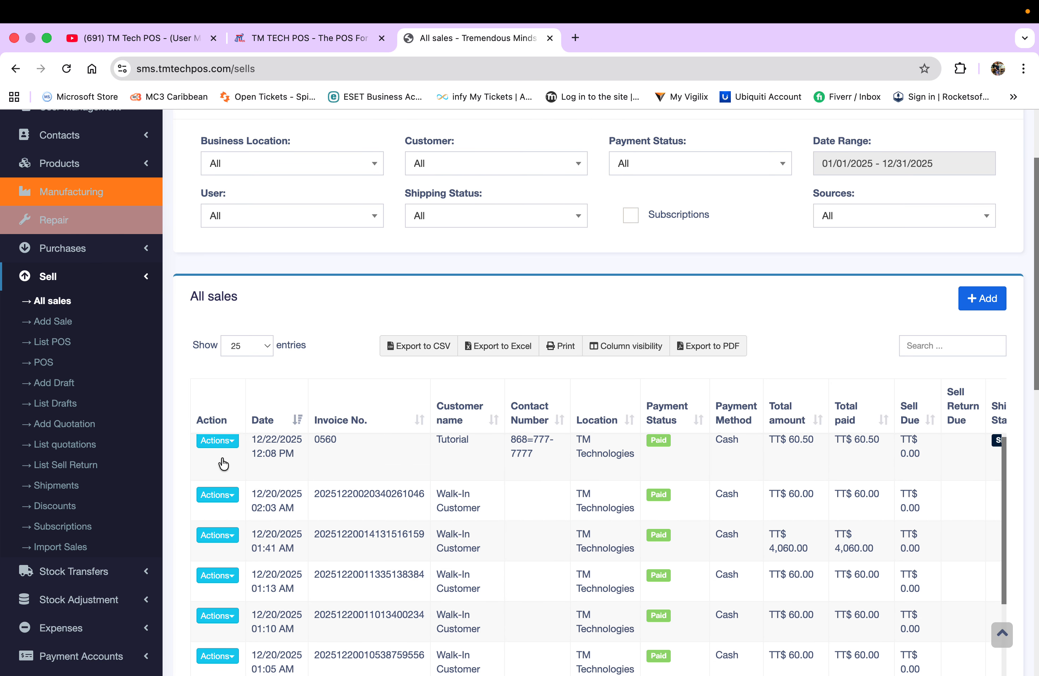
{"action": "left_click", "coordinate": [225, 448]}
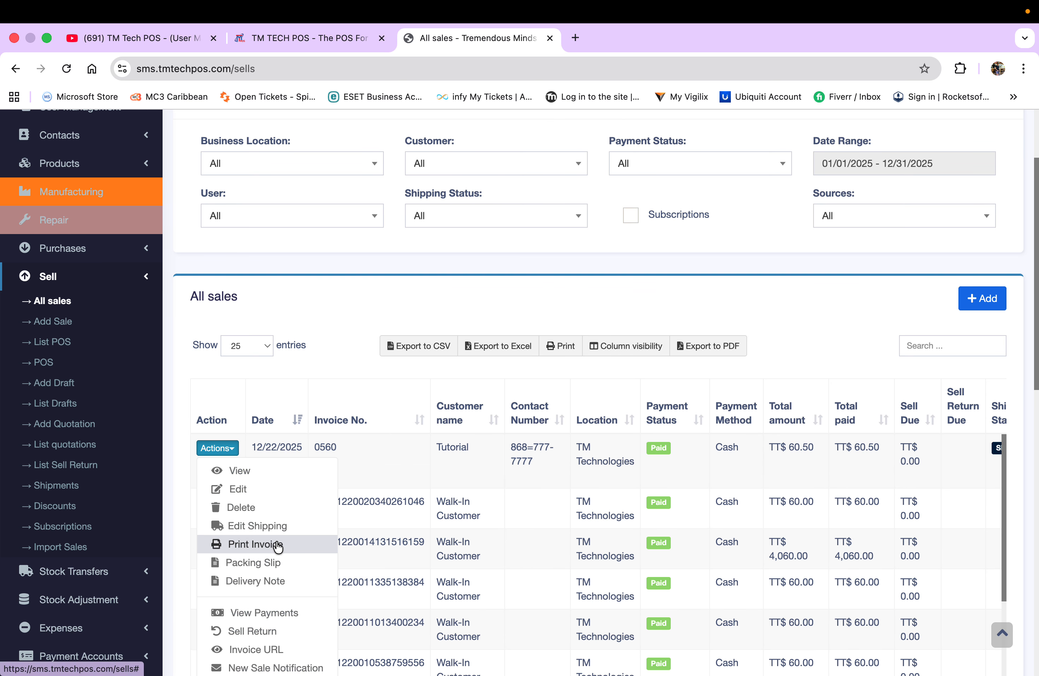
{"action": "scroll", "coordinate": [278, 547], "scroll_direction": "down", "scroll_amount": 2}
{"action": "scroll", "coordinate": [277, 547], "scroll_direction": "down", "scroll_amount": 1}
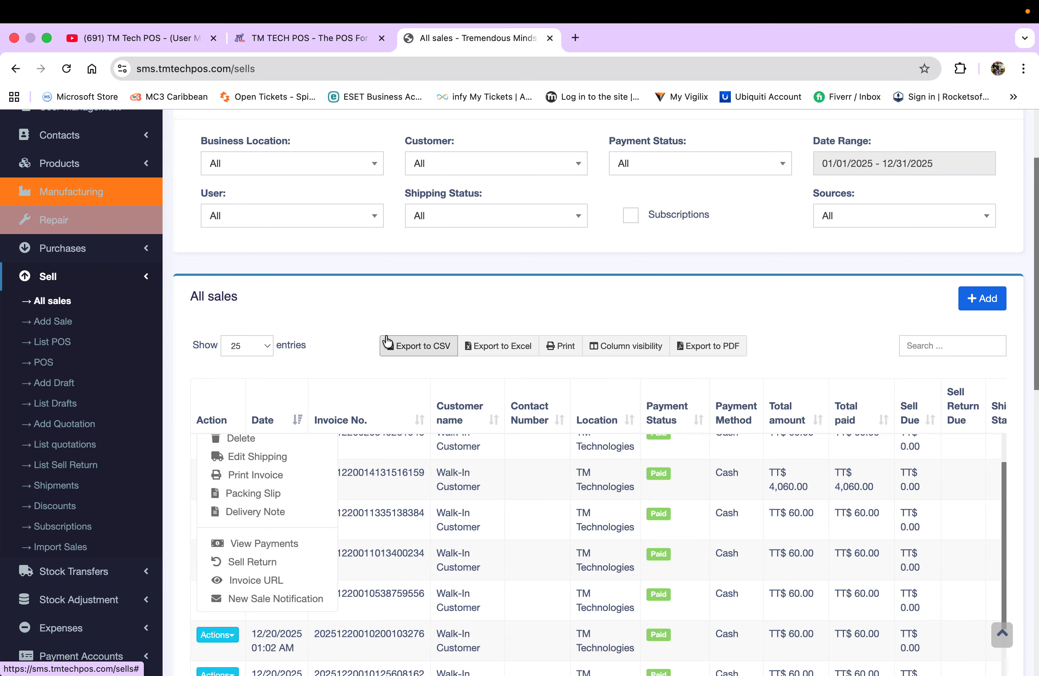
{"action": "left_click", "coordinate": [356, 308]}
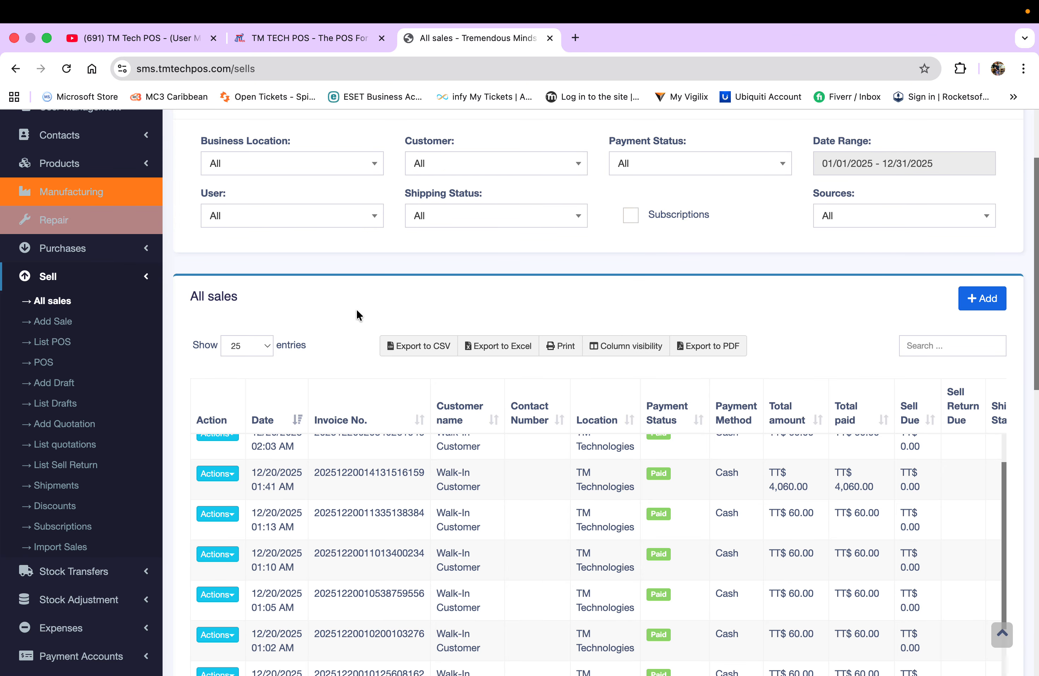
- Open the 12/20/2025 01:41 AM walk-in sale for editing in the POS screen, and return to the sales list
{"action": "scroll", "coordinate": [356, 308], "scroll_direction": "up", "scroll_amount": 1}
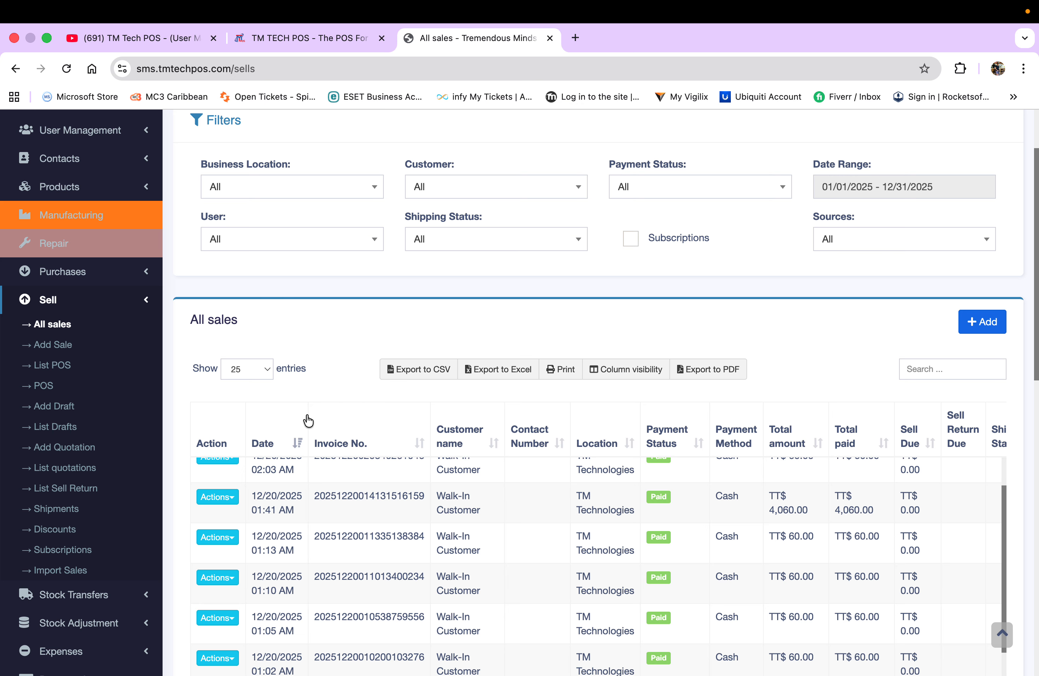
{"action": "scroll", "coordinate": [287, 483], "scroll_direction": "up", "scroll_amount": 2}
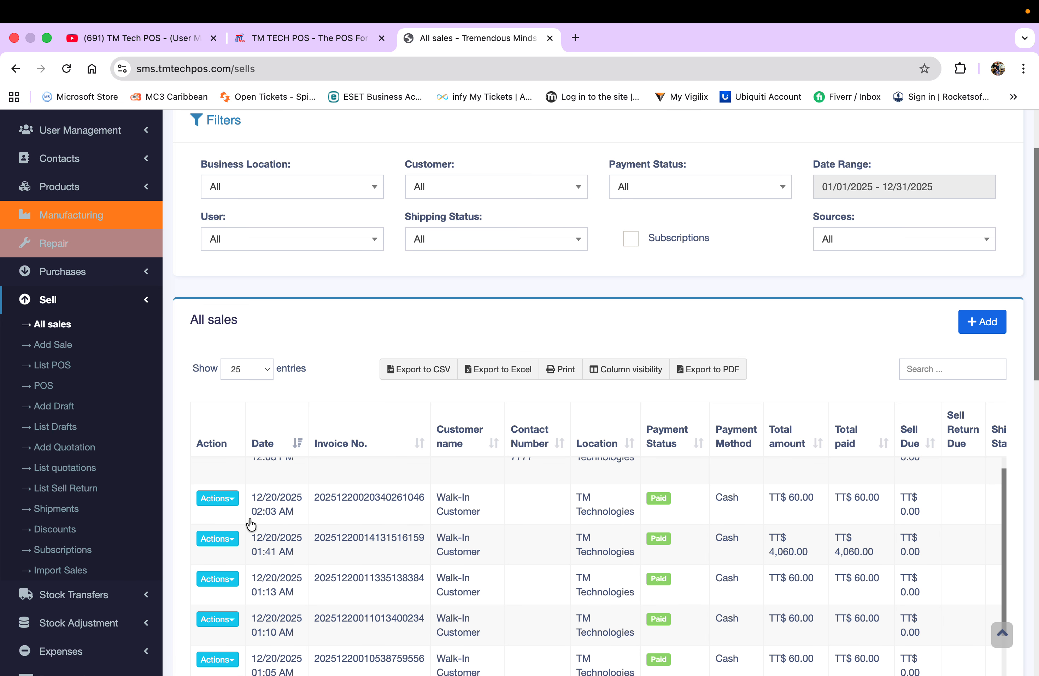
{"action": "left_click", "coordinate": [230, 538]}
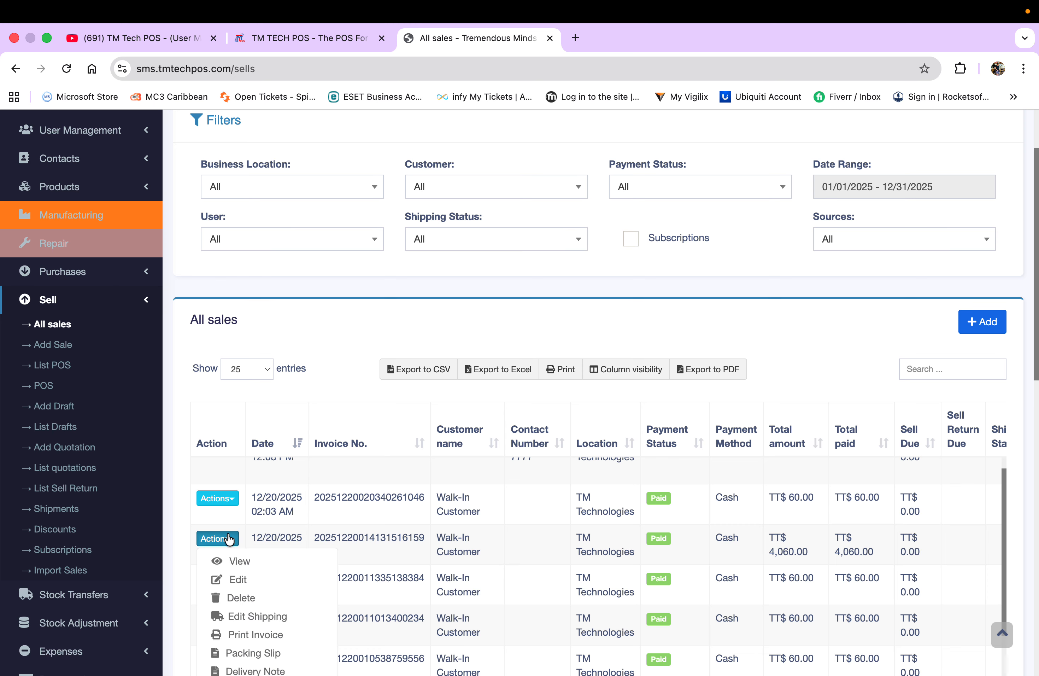
{"action": "left_click", "coordinate": [241, 578]}
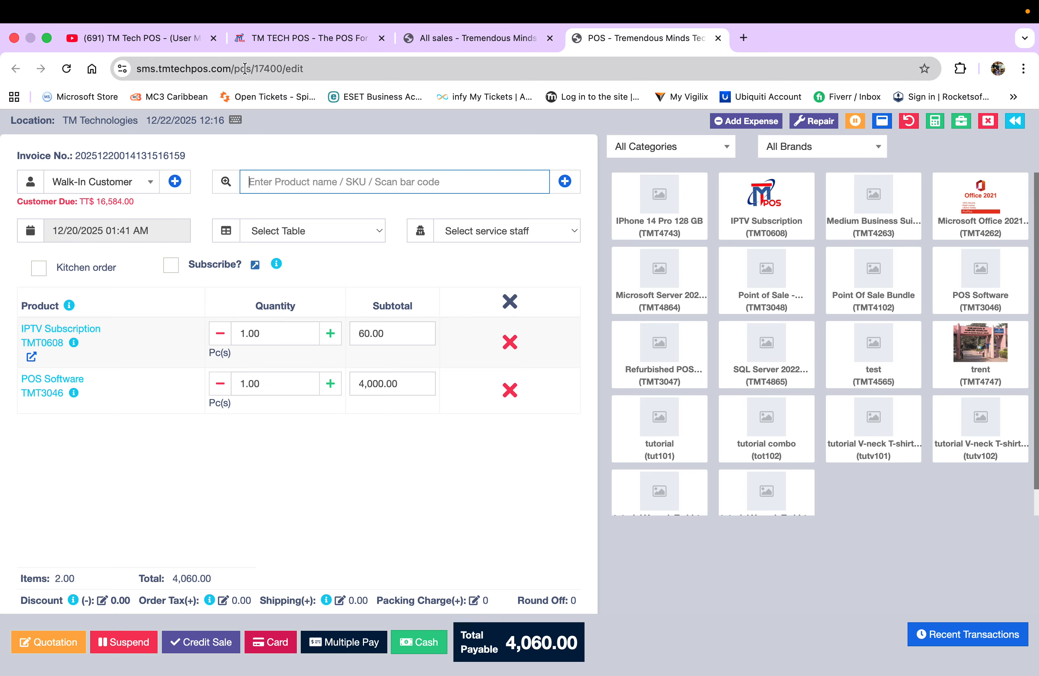
{"action": "left_click", "coordinate": [461, 35]}
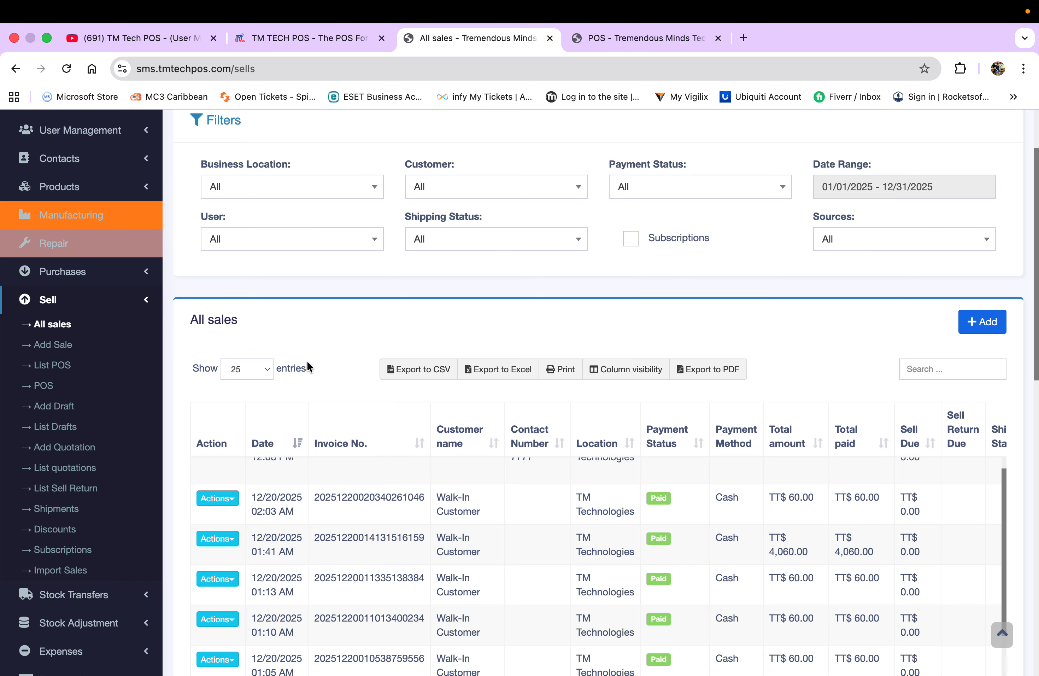
- Look over the newest sale's view, edit and shipping actions again without choosing any
{"action": "scroll", "coordinate": [291, 500], "scroll_direction": "up", "scroll_amount": 2}
{"action": "left_click", "coordinate": [237, 474]}
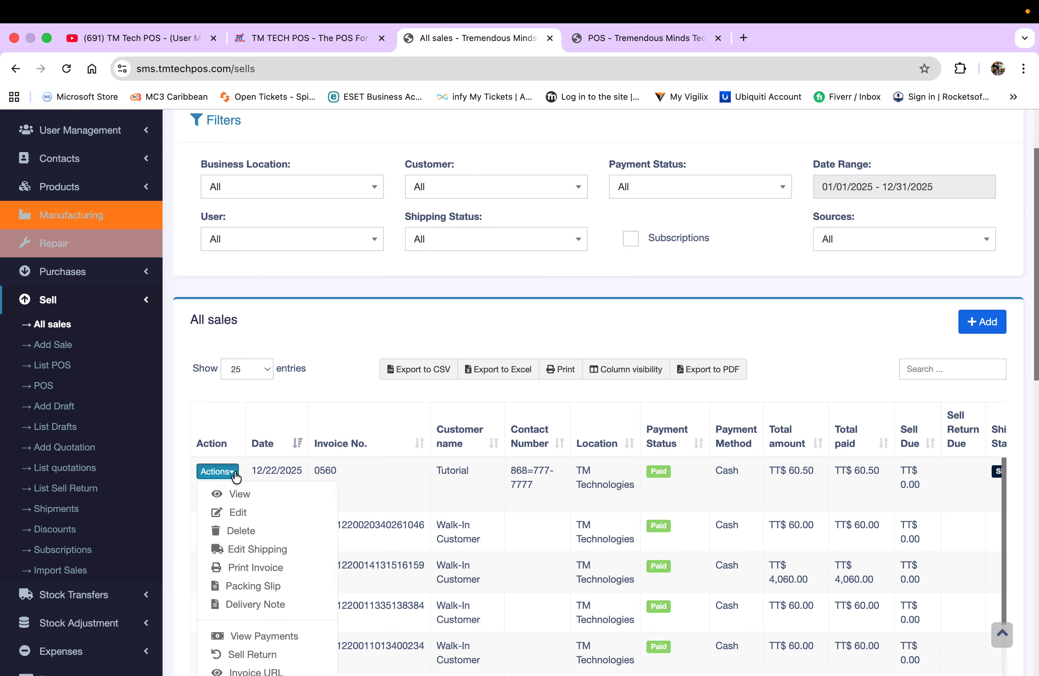
{"action": "left_click", "coordinate": [375, 322]}
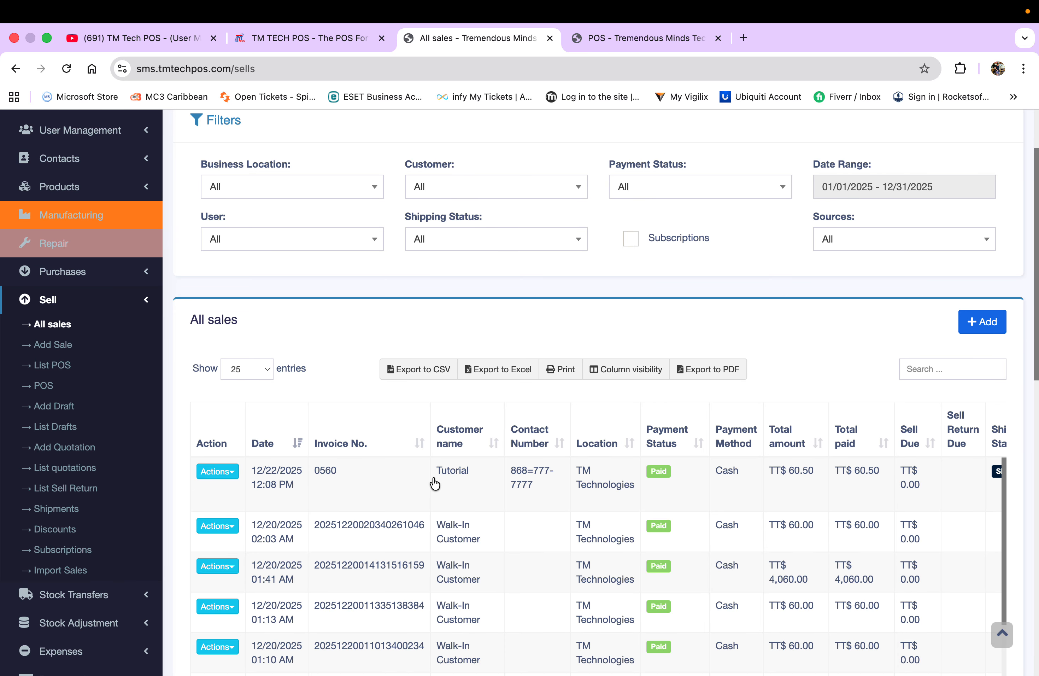
- Open the Add Draft form and look over its customer, pay term, invoice and product fields
{"action": "left_click", "coordinate": [62, 407]}
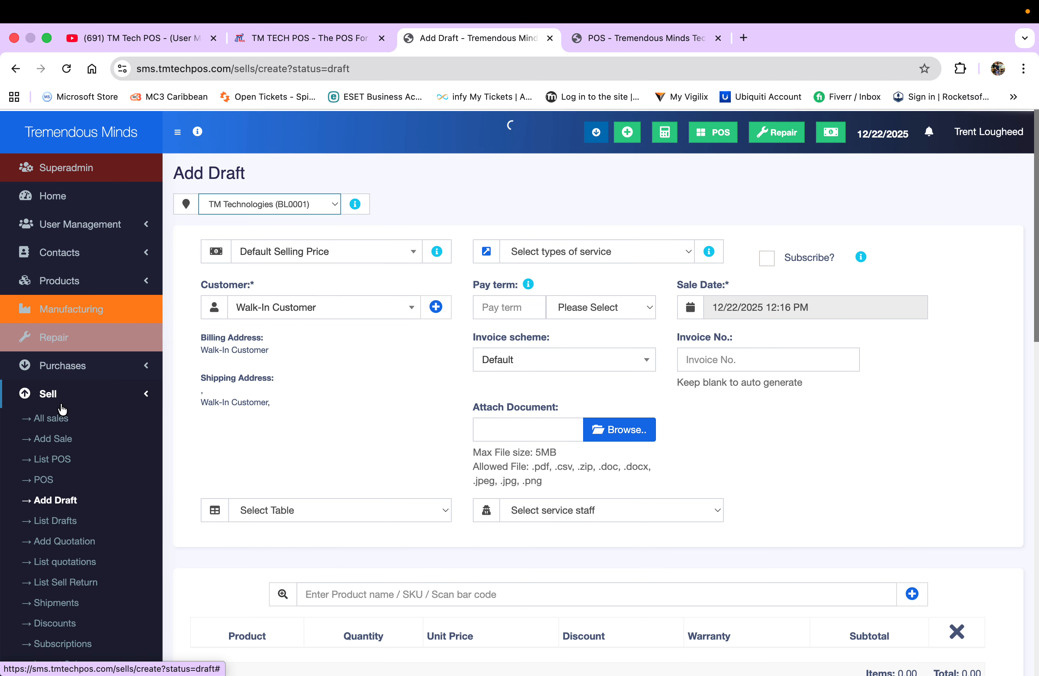
{"action": "scroll", "coordinate": [320, 345], "scroll_direction": "down", "scroll_amount": 2}
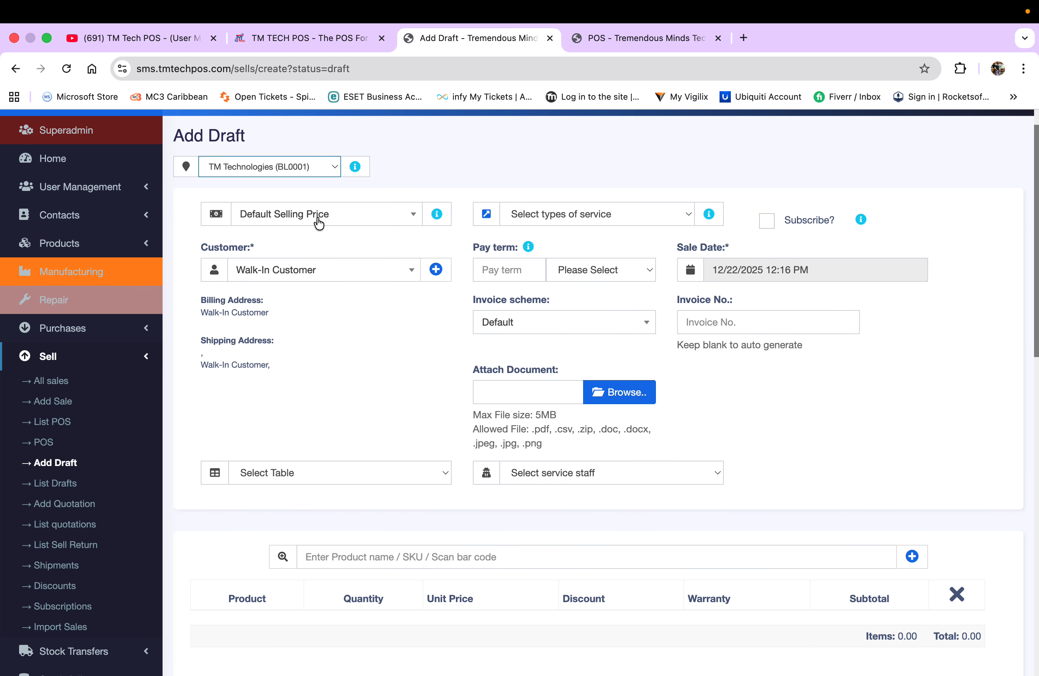
- Examine the Add Draft form, from its customer and invoice fields through products, discount, order tax, sell note, shipping and save options
{"action": "scroll", "coordinate": [324, 369], "scroll_direction": "up", "scroll_amount": 2}
{"action": "scroll", "coordinate": [323, 368], "scroll_direction": "down", "scroll_amount": 10}
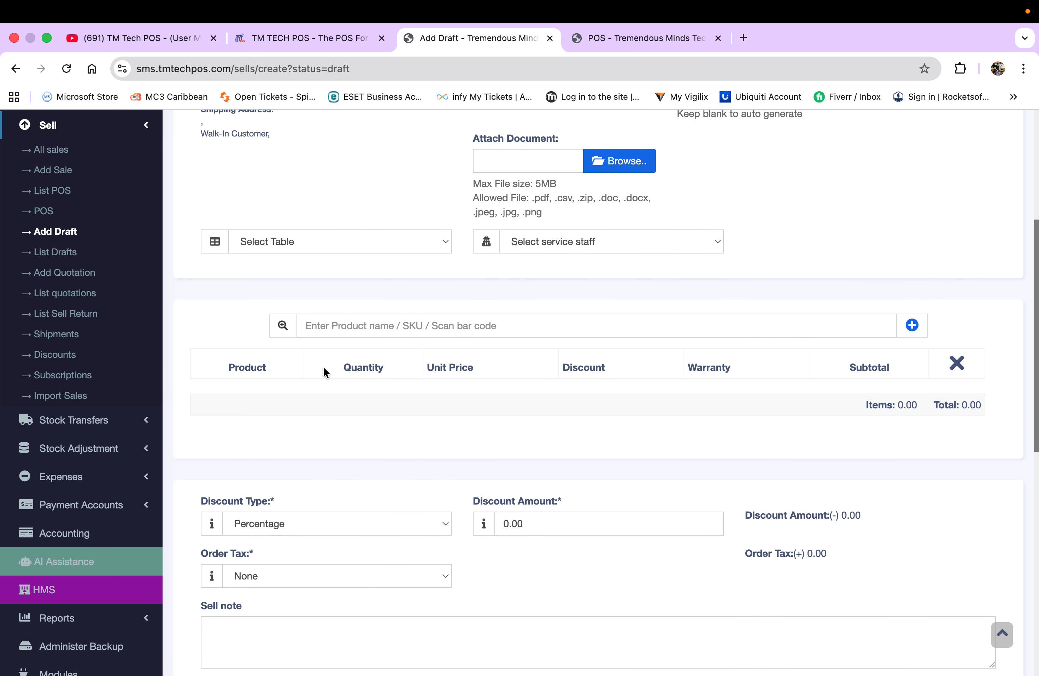
{"action": "scroll", "coordinate": [324, 369], "scroll_direction": "up", "scroll_amount": 8}
{"action": "scroll", "coordinate": [323, 368], "scroll_direction": "down", "scroll_amount": 14}
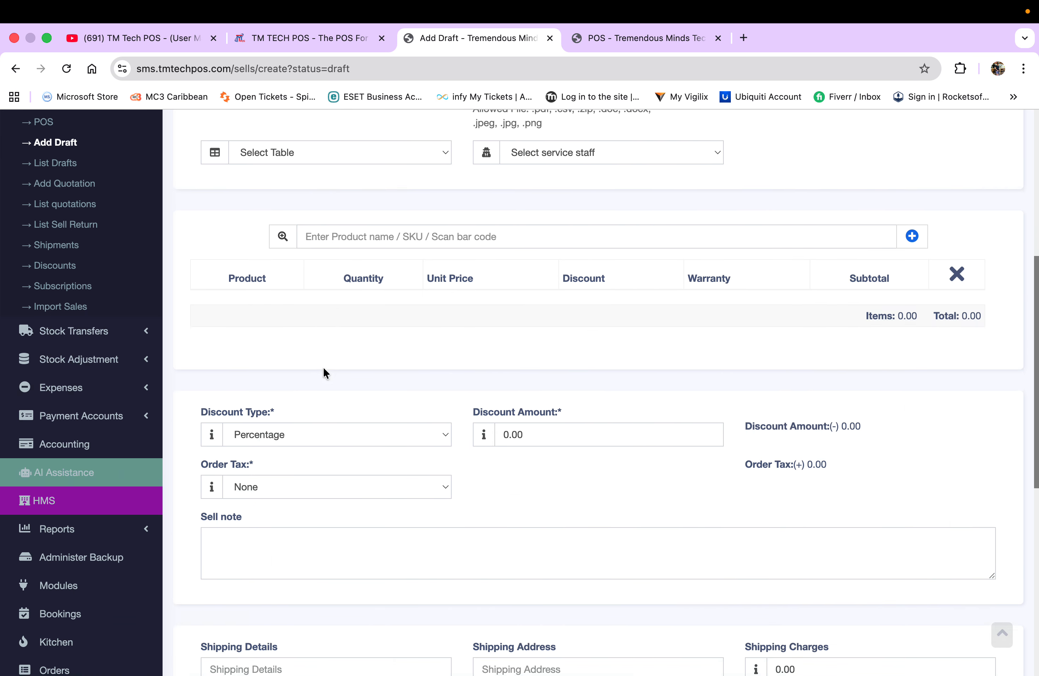
{"action": "scroll", "coordinate": [324, 371], "scroll_direction": "down", "scroll_amount": 4}
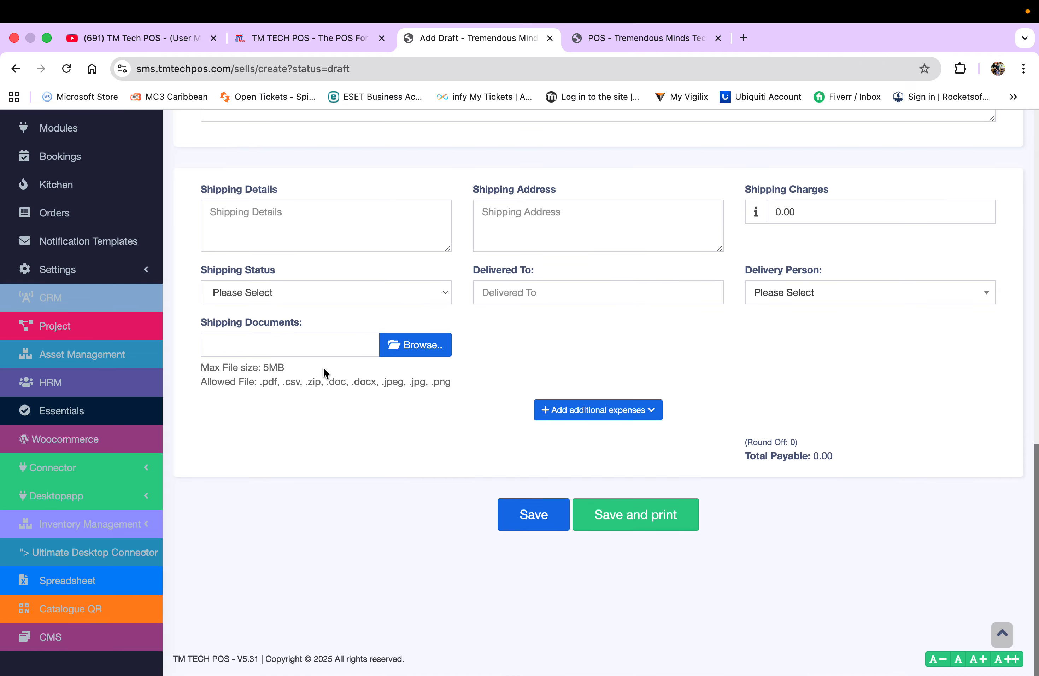
{"action": "scroll", "coordinate": [323, 371], "scroll_direction": "up", "scroll_amount": 7}
{"action": "scroll", "coordinate": [324, 368], "scroll_direction": "up", "scroll_amount": 8}
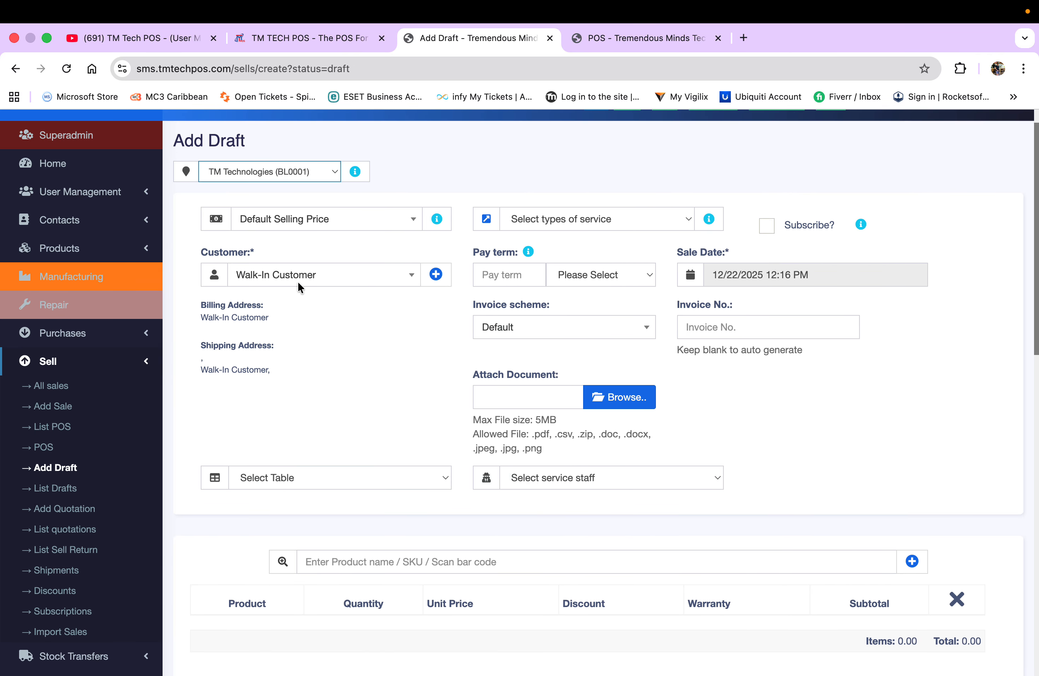
{"action": "scroll", "coordinate": [375, 358], "scroll_direction": "down", "scroll_amount": 2}
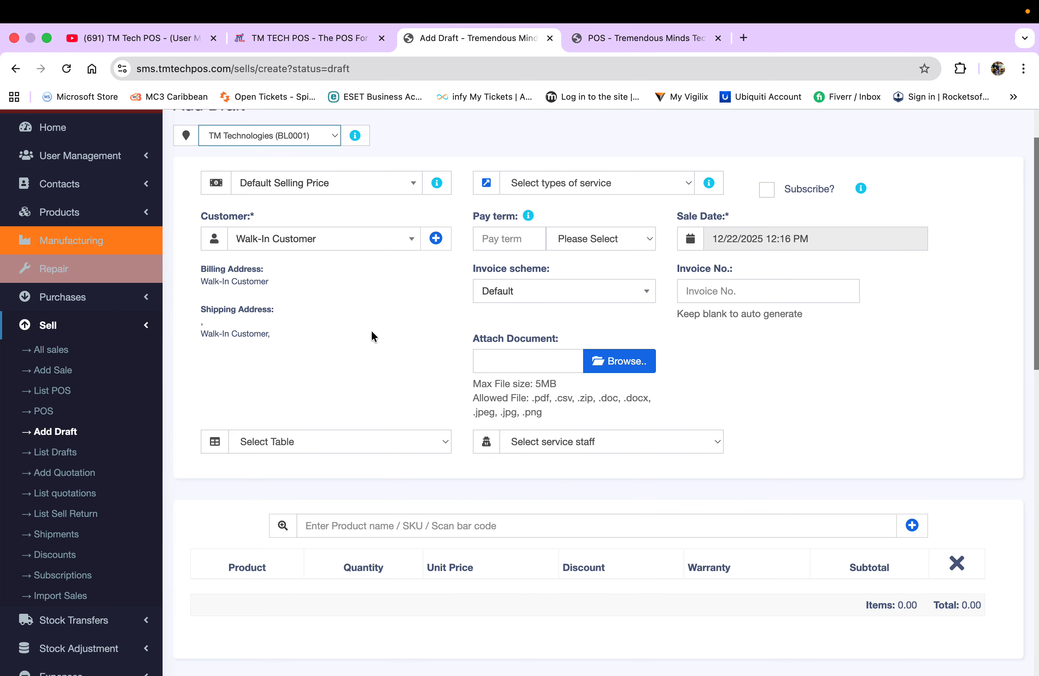
{"action": "scroll", "coordinate": [371, 336], "scroll_direction": "down", "scroll_amount": 10}
{"action": "scroll", "coordinate": [371, 332], "scroll_direction": "down", "scroll_amount": 12}
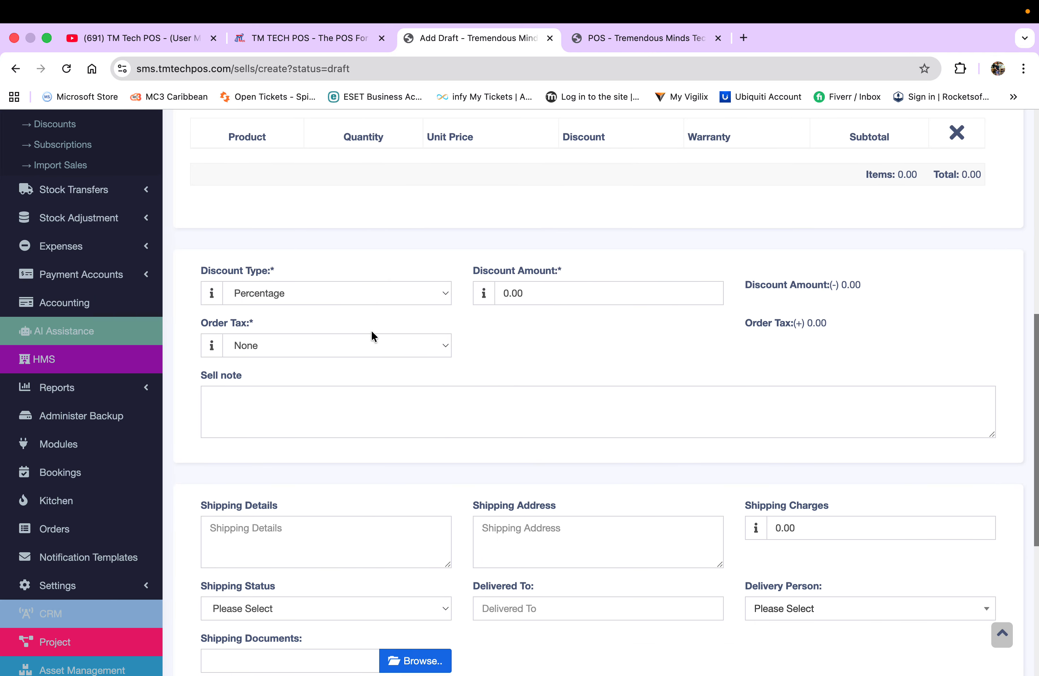
{"action": "scroll", "coordinate": [372, 332], "scroll_direction": "up", "scroll_amount": 19}
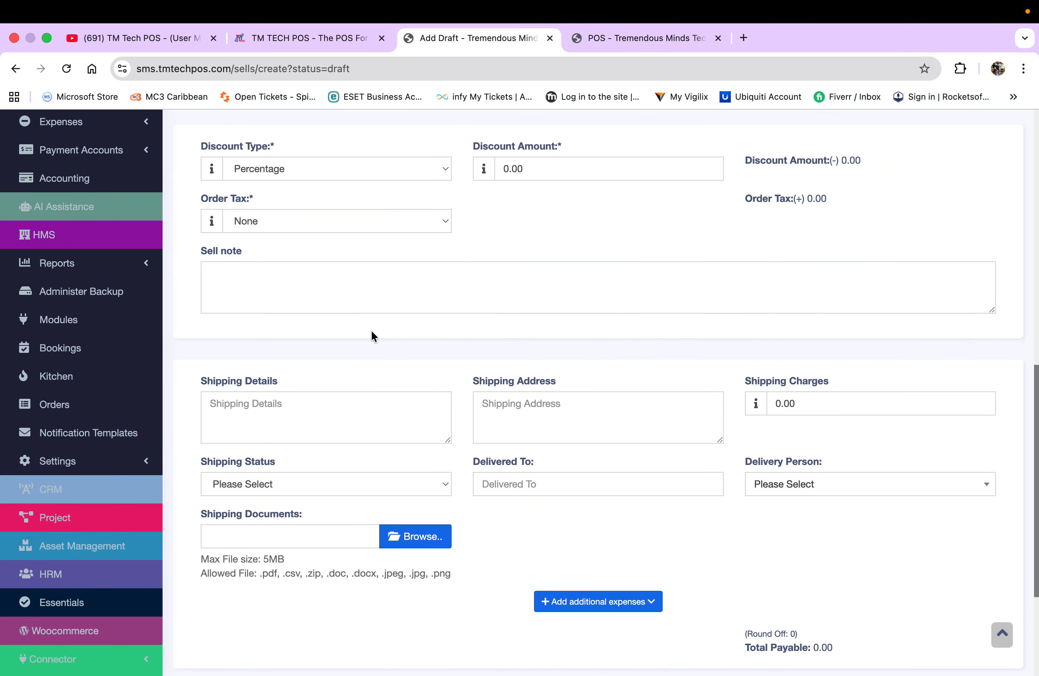
{"action": "scroll", "coordinate": [370, 336], "scroll_direction": "up", "scroll_amount": 1}
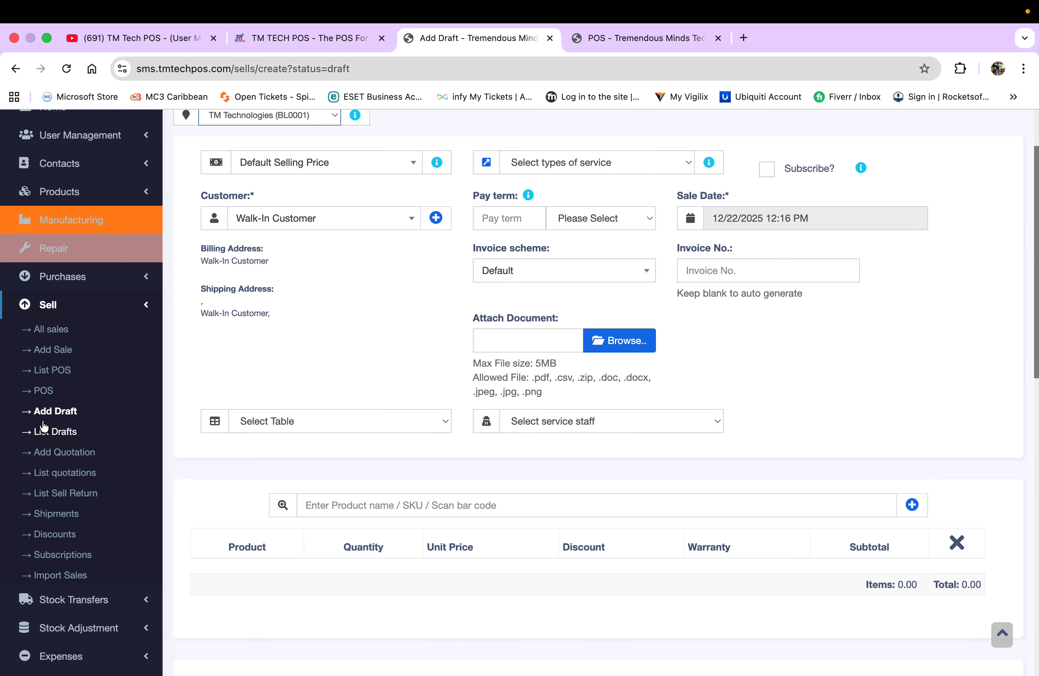
- Open the drafts list to view its filters and table, and go to the Add Quotation form
{"action": "left_click", "coordinate": [54, 432]}
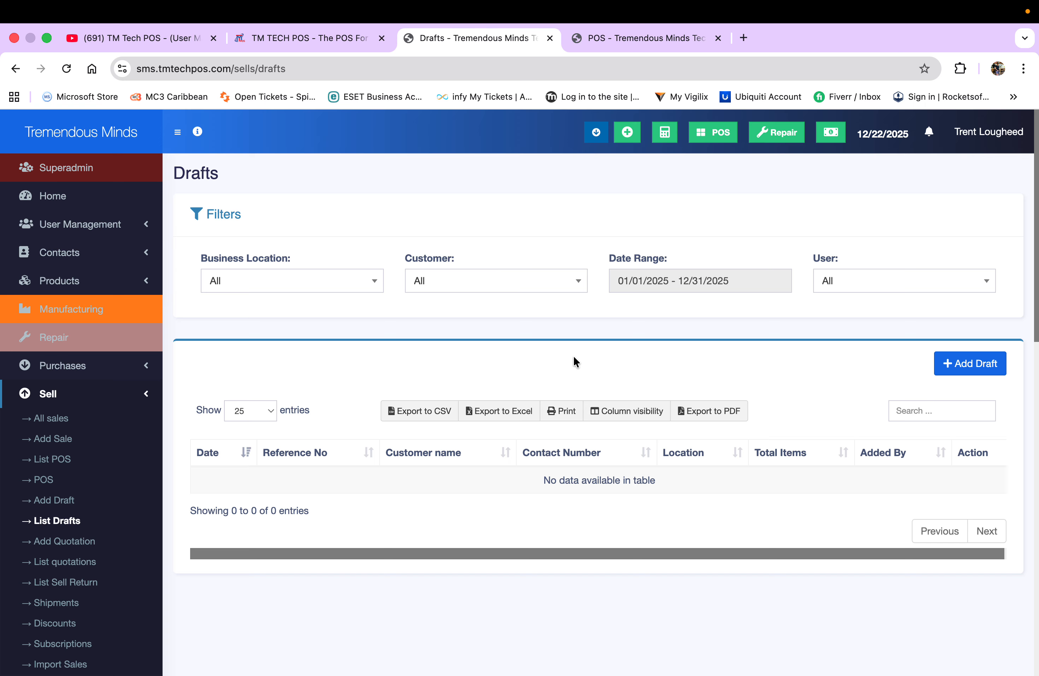
{"action": "left_click", "coordinate": [70, 547]}
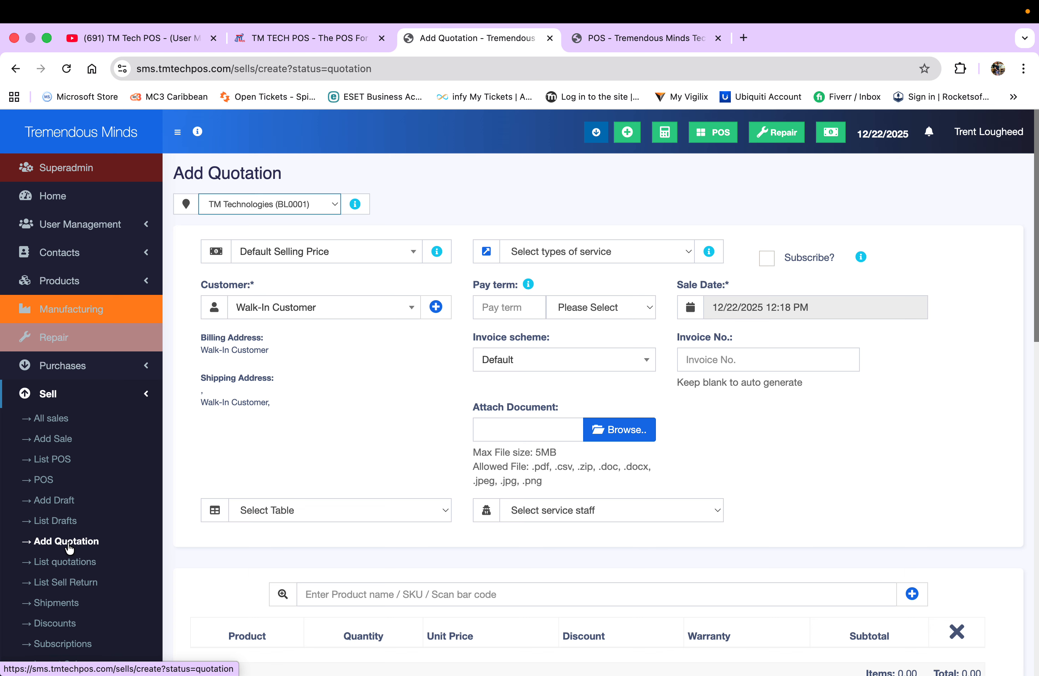
{"action": "scroll", "coordinate": [69, 548], "scroll_direction": "down", "scroll_amount": 2}
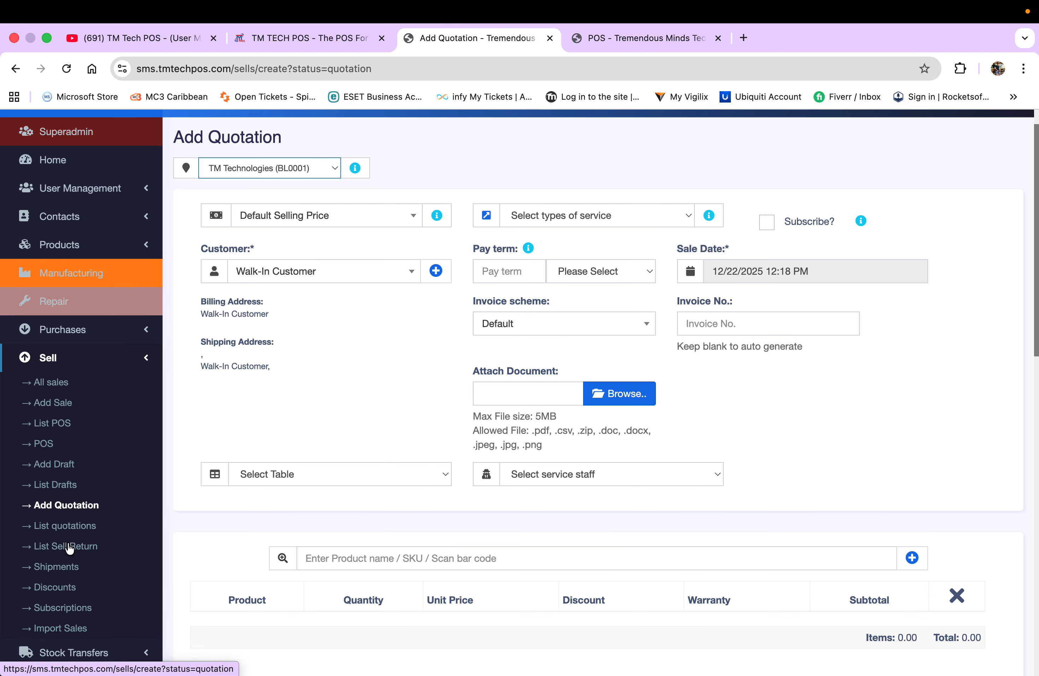
- Open the quotations list, start a new quotation from it, and return to the list without filling anything in
{"action": "left_click", "coordinate": [74, 530]}
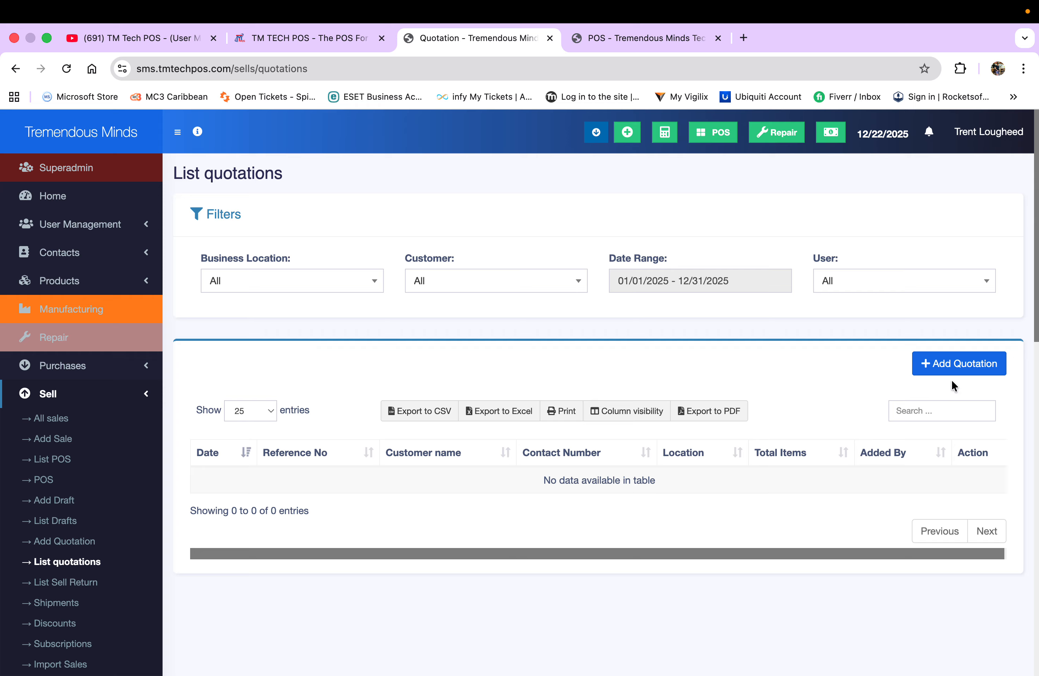
{"action": "left_click", "coordinate": [937, 367]}
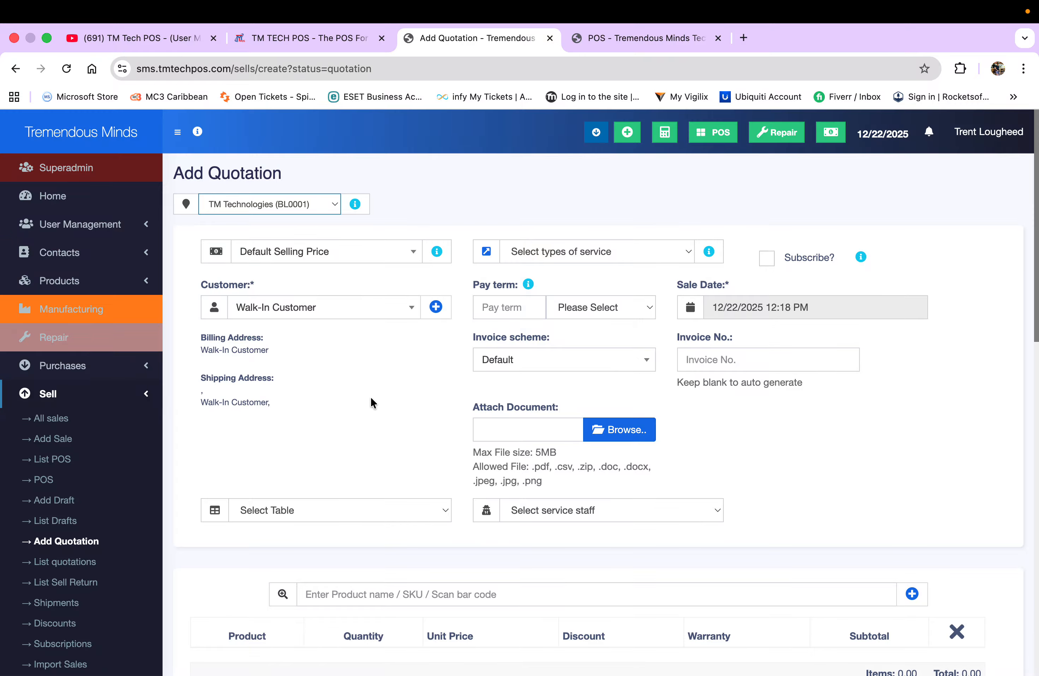
{"action": "left_click", "coordinate": [63, 566]}
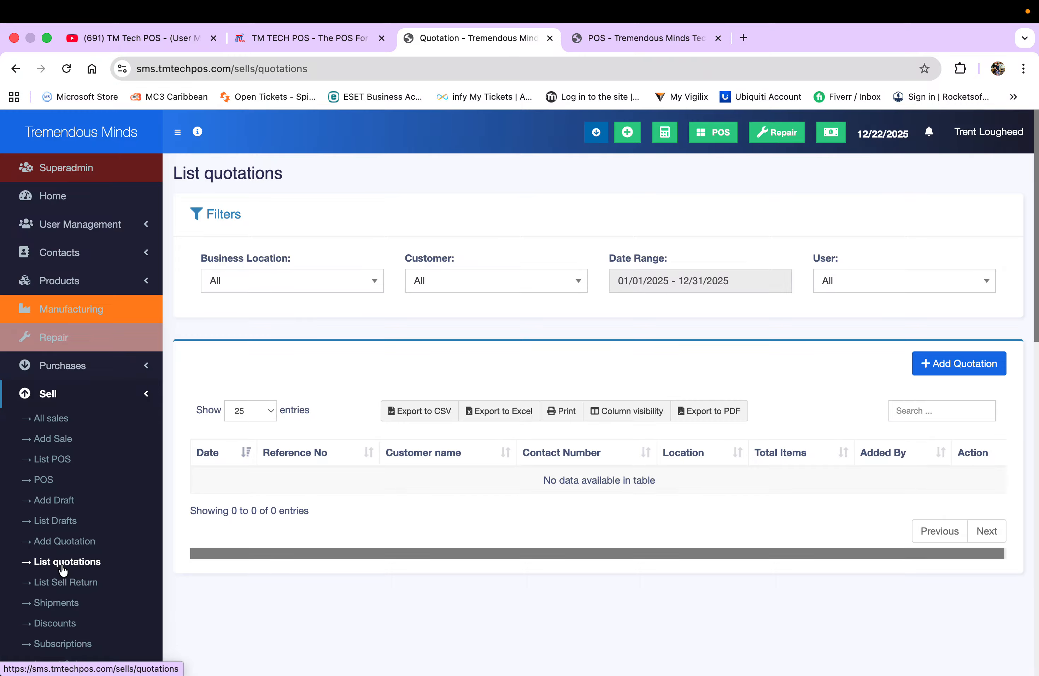
- Open the Shipments list of the Sell module
{"action": "scroll", "coordinate": [63, 570], "scroll_direction": "down", "scroll_amount": 3}
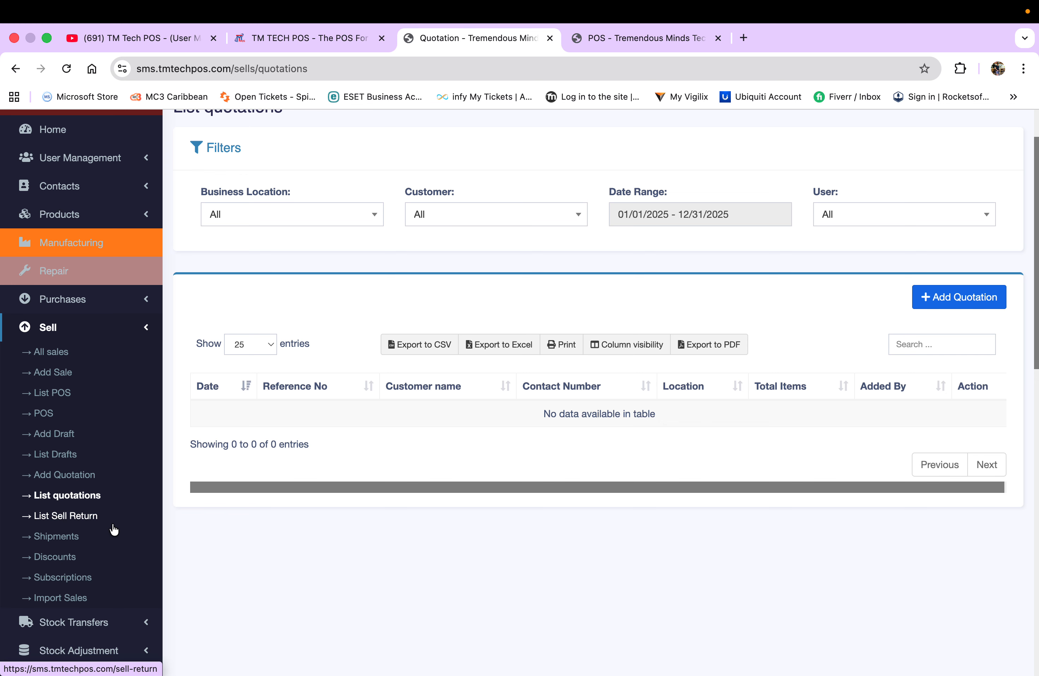
{"action": "left_click", "coordinate": [63, 538]}
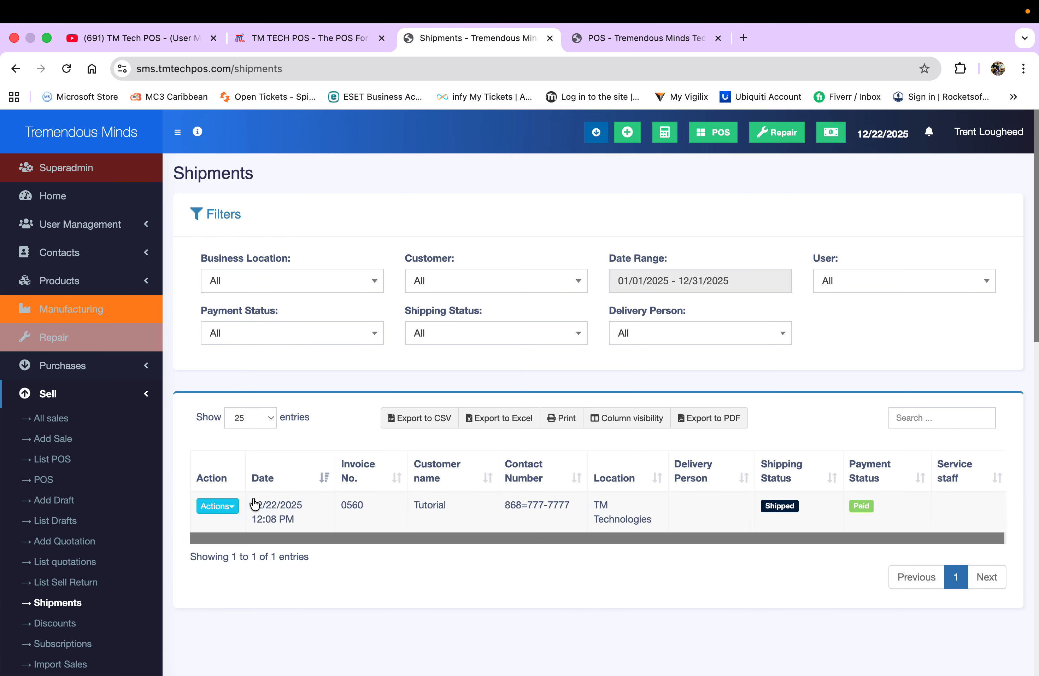
- Try the Delivered shipping status on the 12/22/2025 shipment, look over the status options, and cancel the edit without updating
{"action": "left_click", "coordinate": [786, 510]}
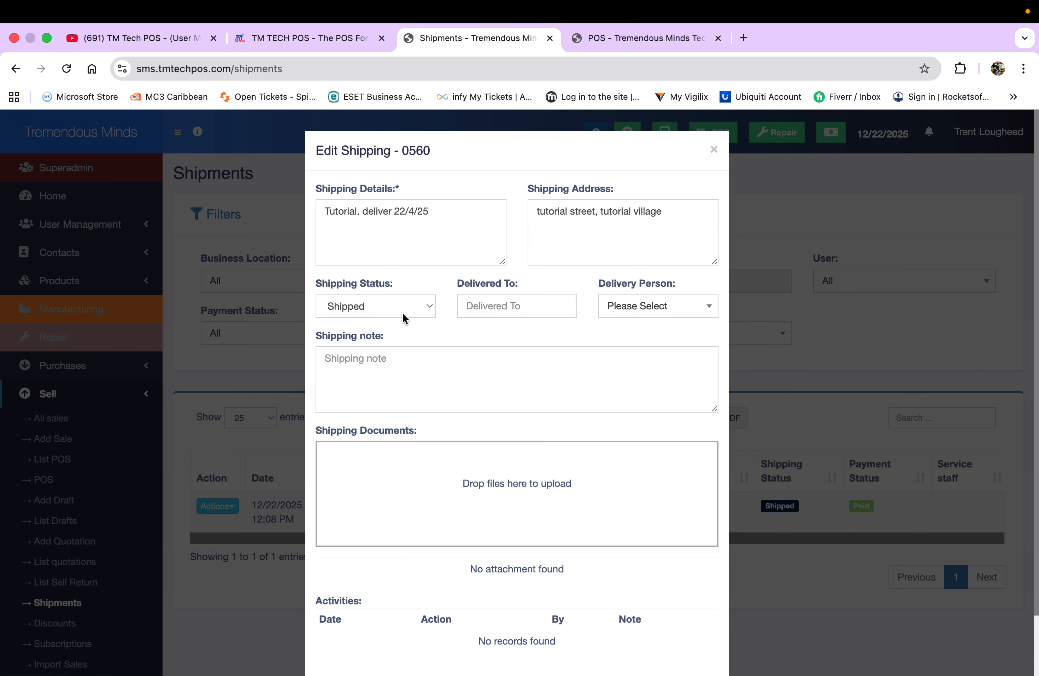
{"action": "left_click", "coordinate": [417, 309]}
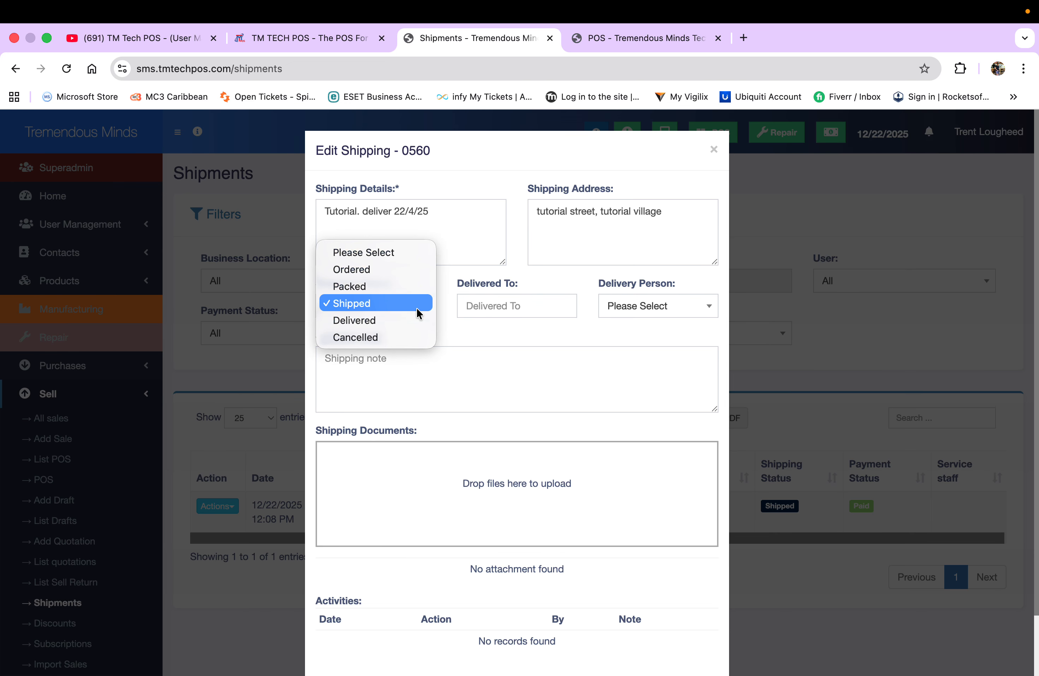
{"action": "left_click", "coordinate": [376, 321]}
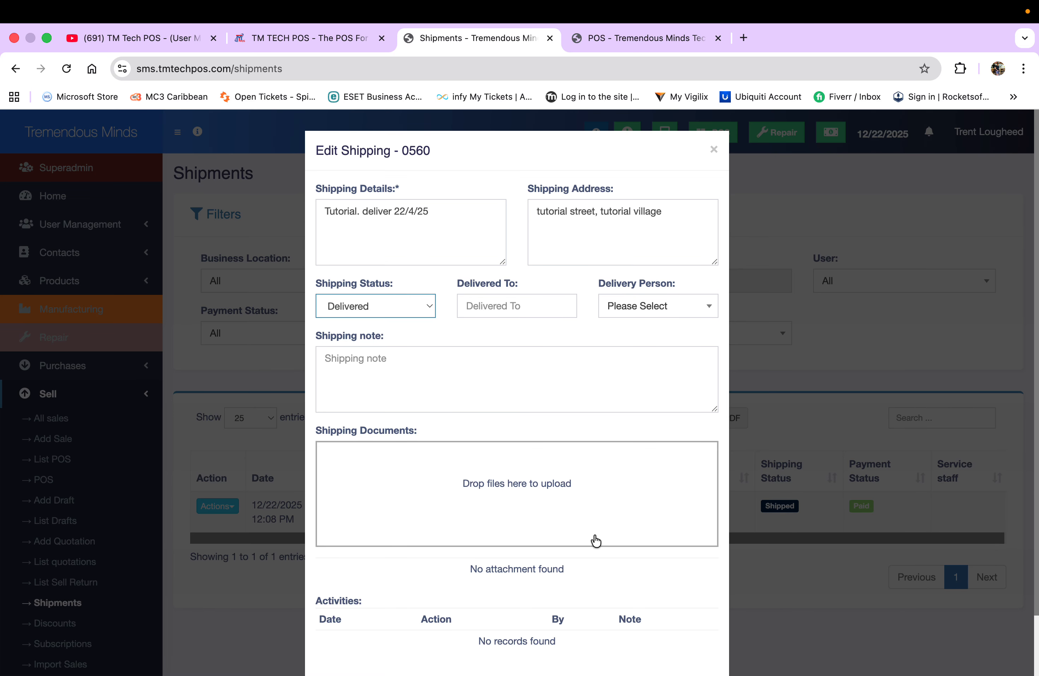
{"action": "scroll", "coordinate": [605, 538], "scroll_direction": "down", "scroll_amount": 1}
{"action": "left_click", "coordinate": [424, 292]}
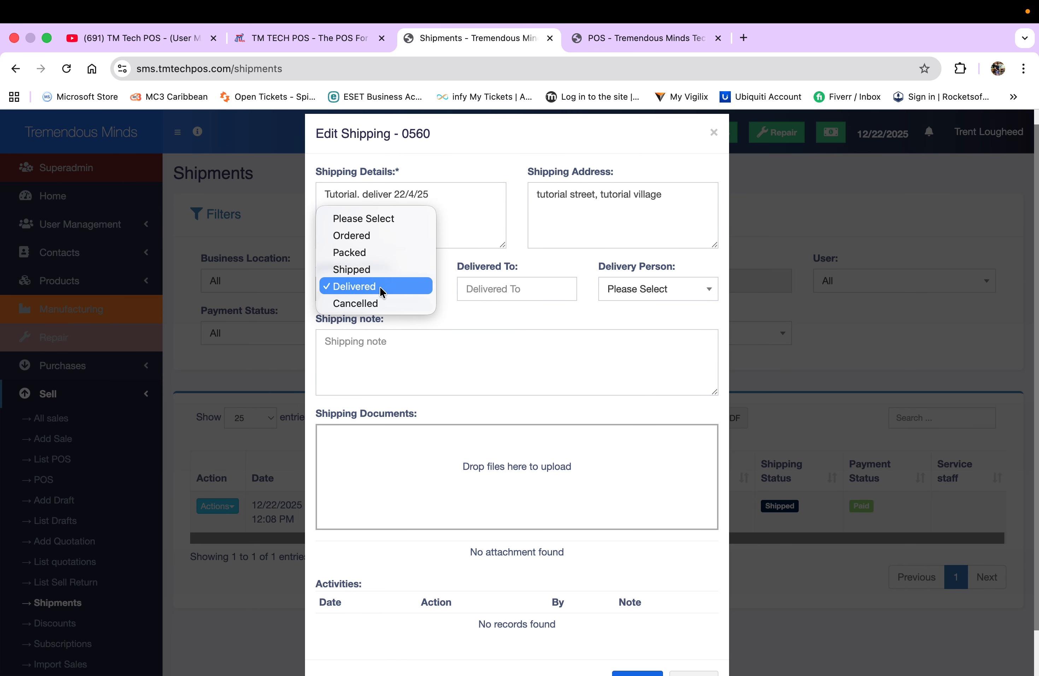
{"action": "left_click", "coordinate": [836, 327]}
{"action": "scroll", "coordinate": [581, 456], "scroll_direction": "down", "scroll_amount": 2}
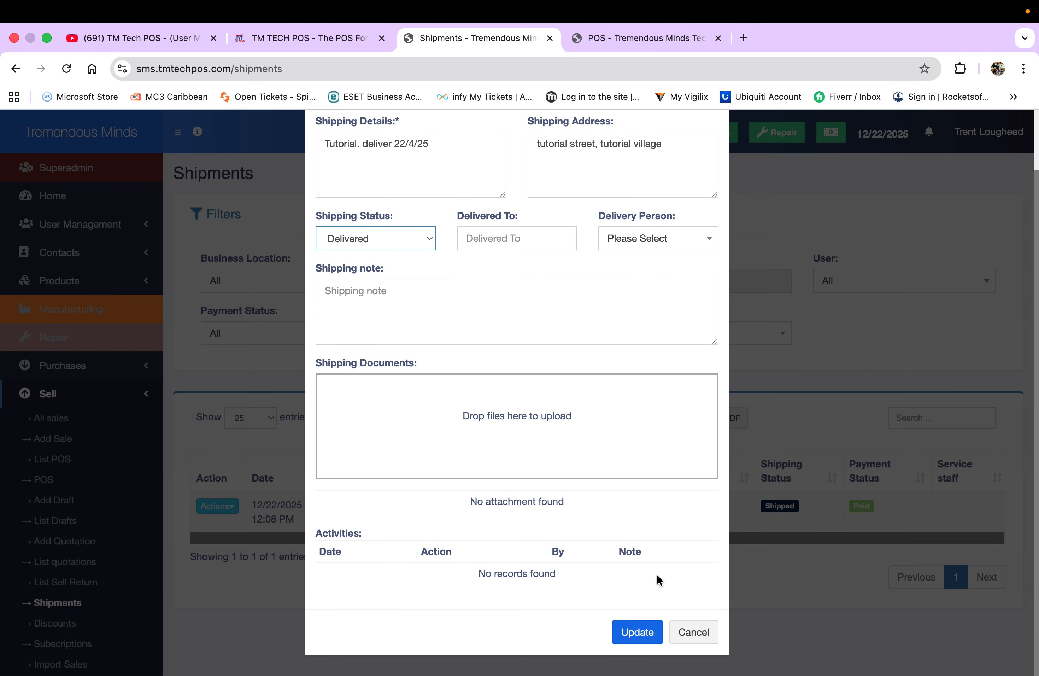
{"action": "left_click", "coordinate": [694, 632]}
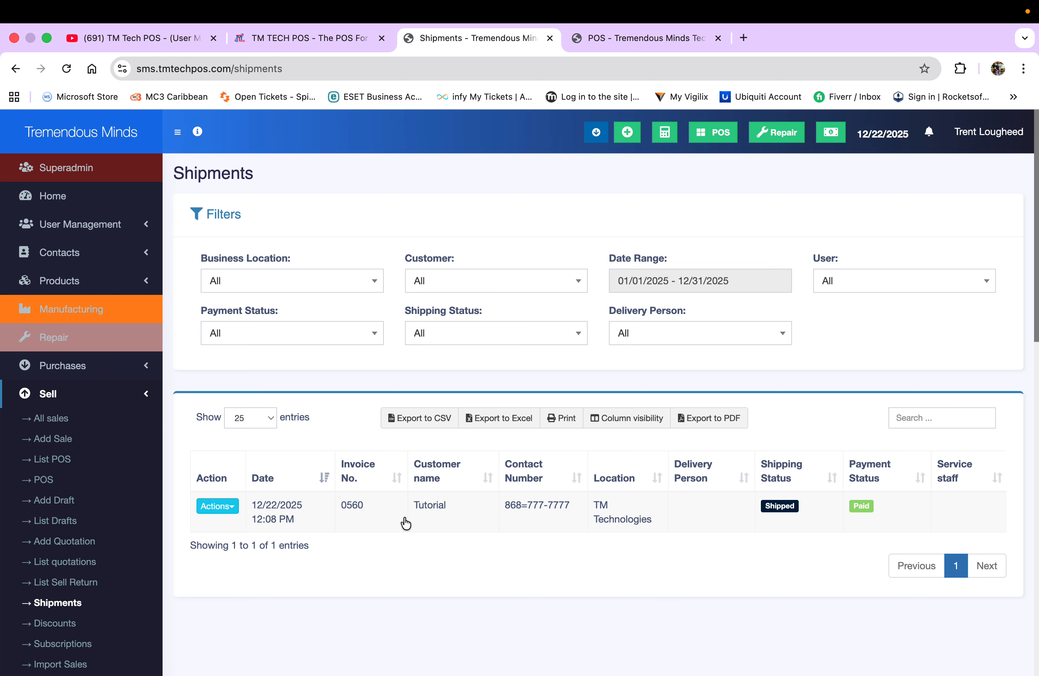
- View the sell details of the 12/22/2025 shipment down to its payment info and activities, and close them
{"action": "left_click", "coordinate": [229, 506]}
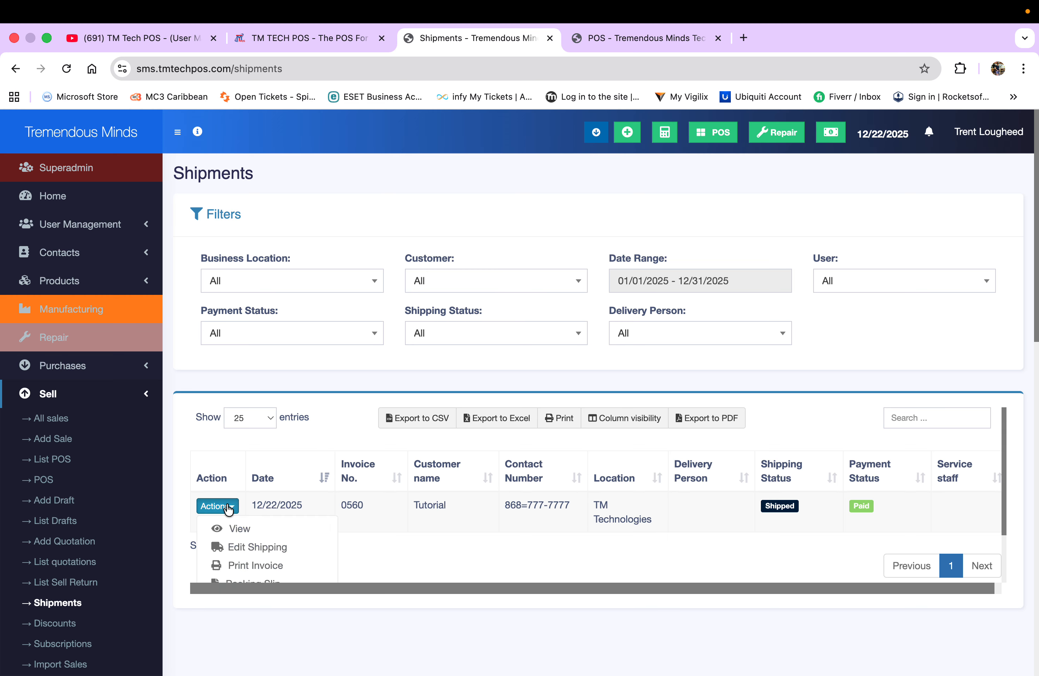
{"action": "left_click", "coordinate": [259, 529]}
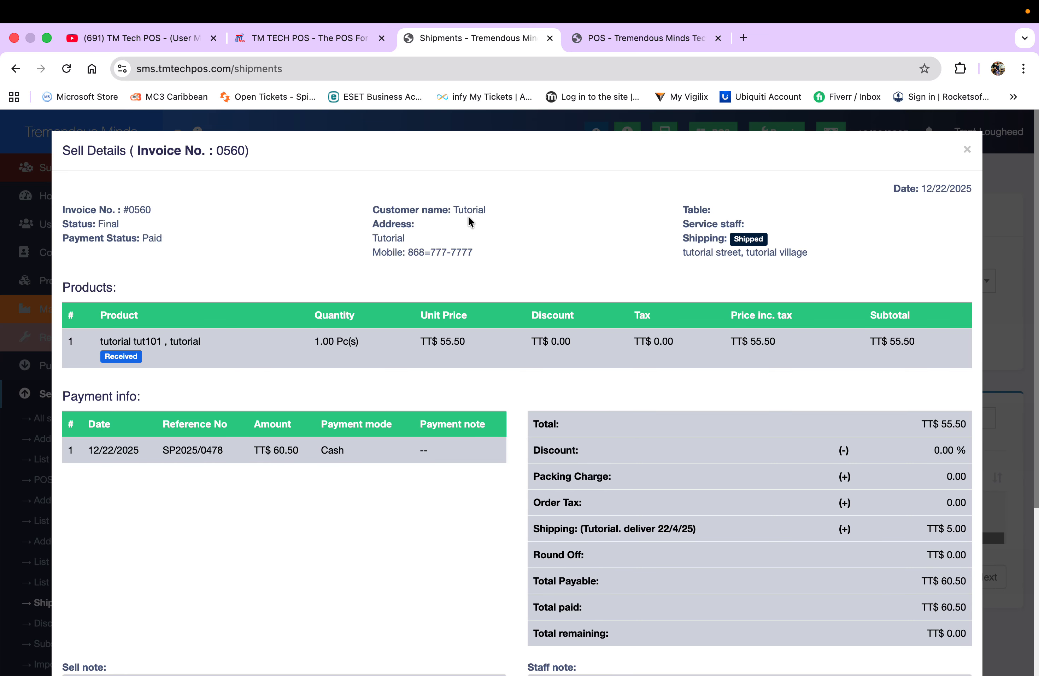
{"action": "scroll", "coordinate": [503, 316], "scroll_direction": "down", "scroll_amount": 2}
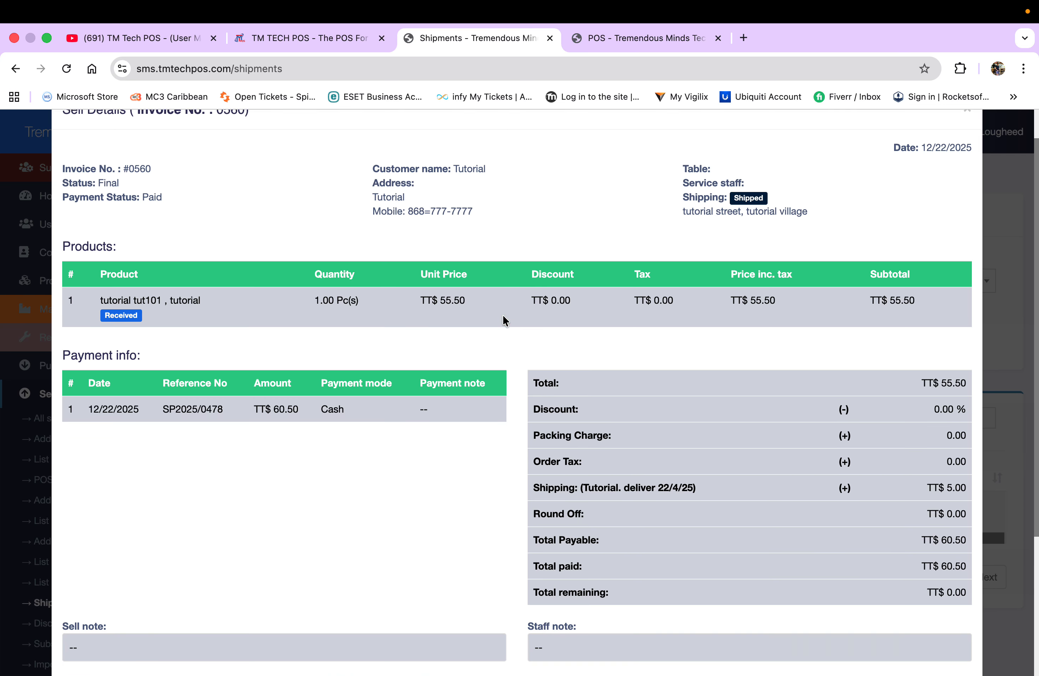
{"action": "scroll", "coordinate": [503, 316], "scroll_direction": "down", "scroll_amount": 8}
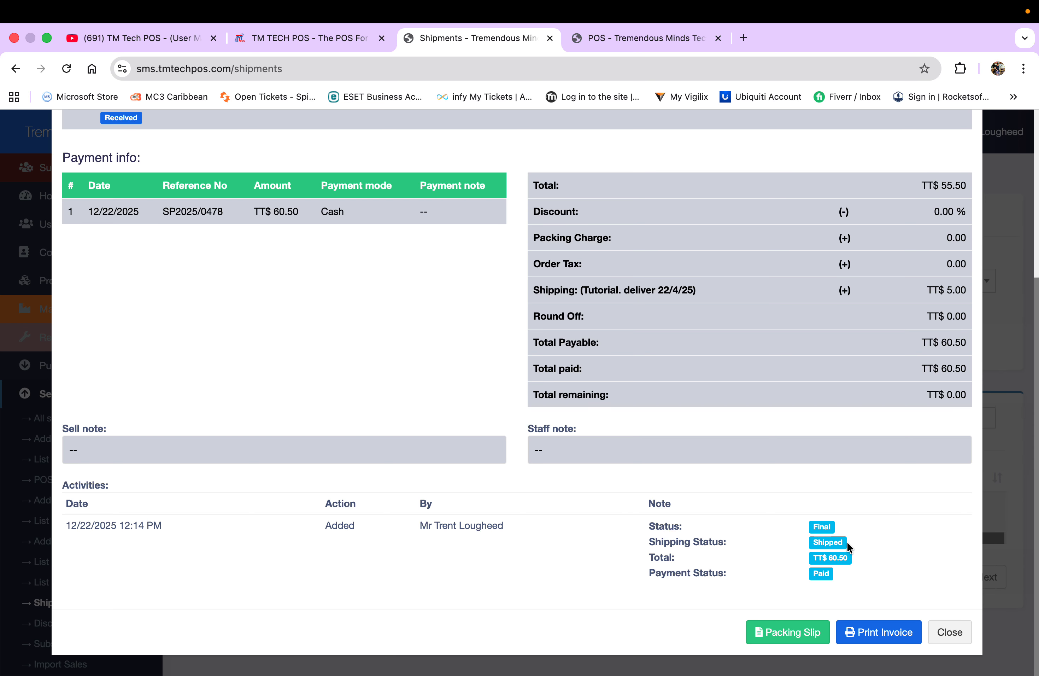
{"action": "left_click", "coordinate": [960, 634]}
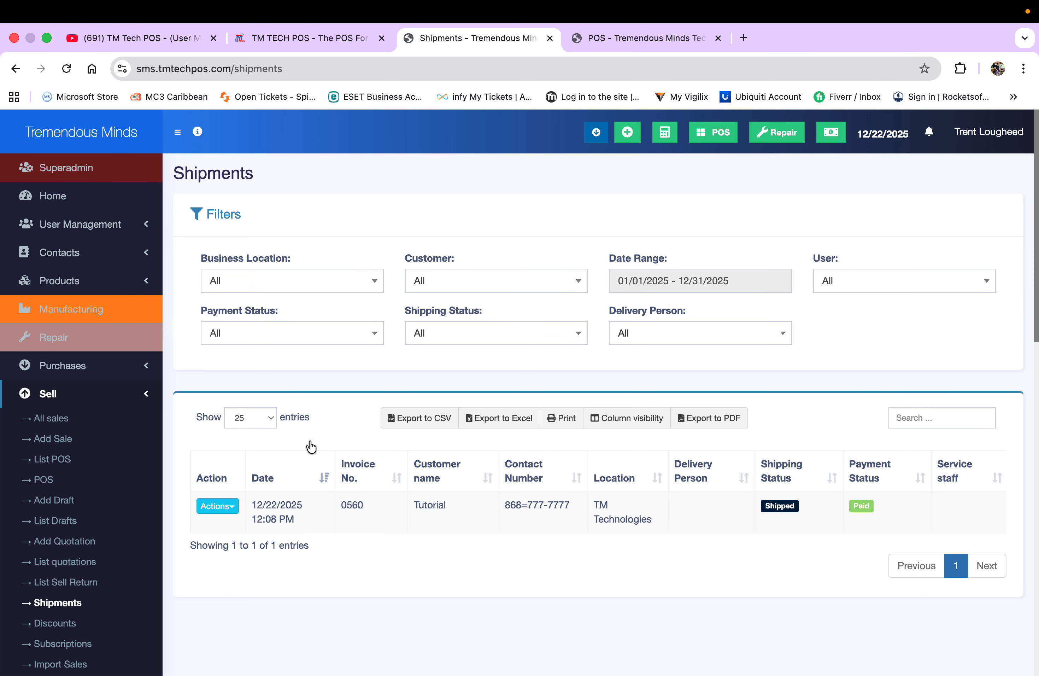
- Edit the 12/22/2025 shipment and enter the shipping note "tried contacting customer. no response. returning to warehouse."
{"action": "scroll", "coordinate": [77, 465], "scroll_direction": "down", "scroll_amount": 2}
{"action": "scroll", "coordinate": [77, 470], "scroll_direction": "down", "scroll_amount": 1}
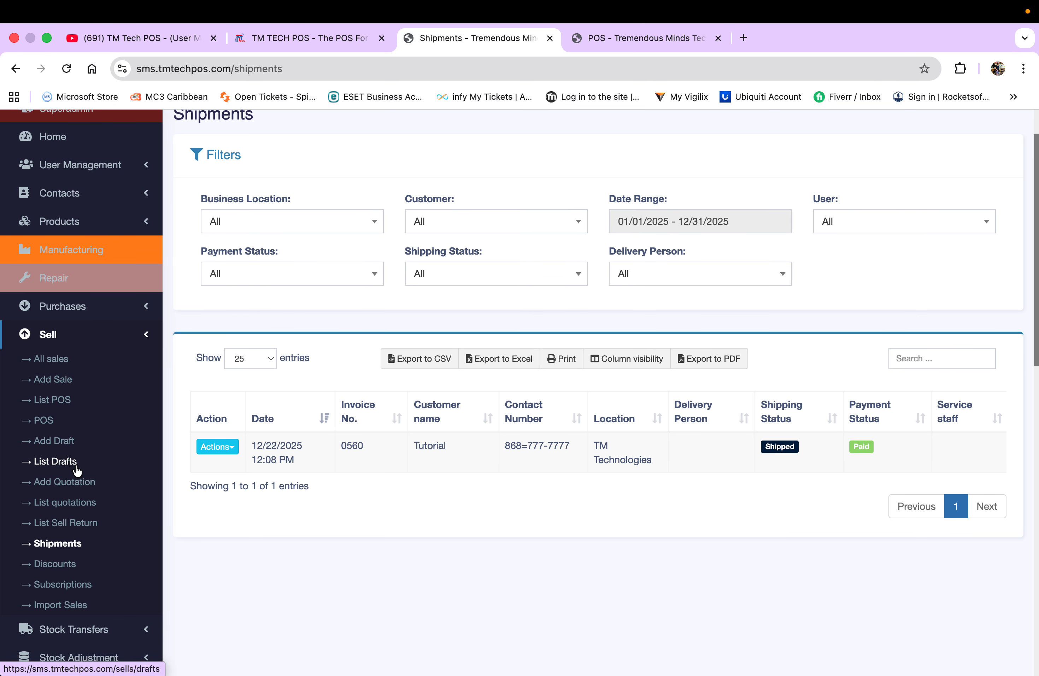
{"action": "scroll", "coordinate": [76, 471], "scroll_direction": "down", "scroll_amount": 2}
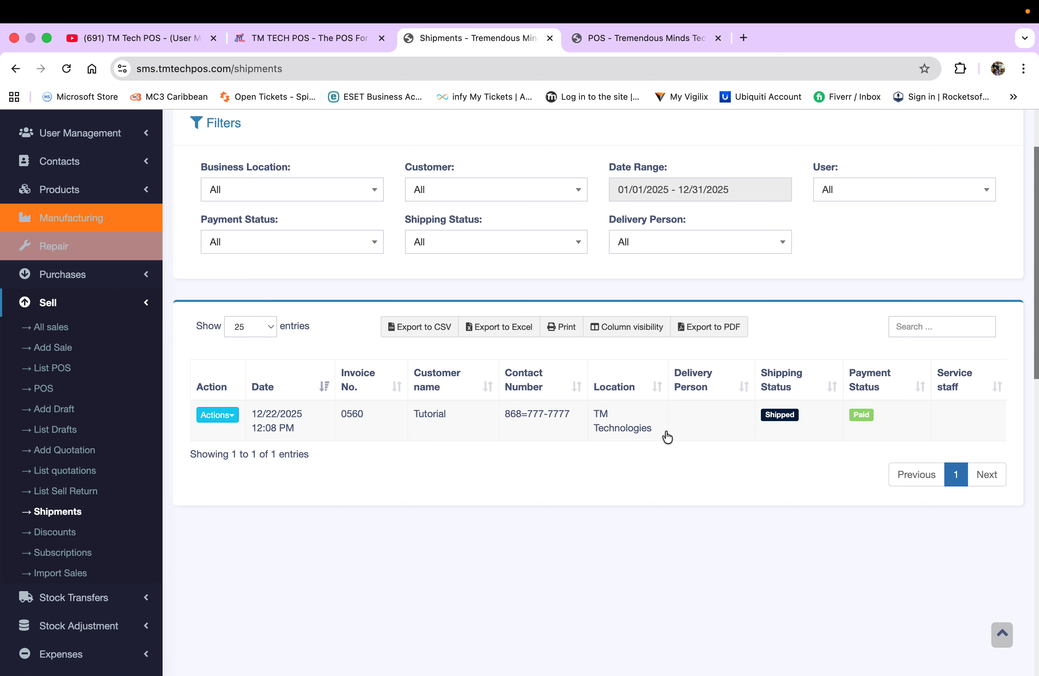
{"action": "left_click", "coordinate": [772, 414]}
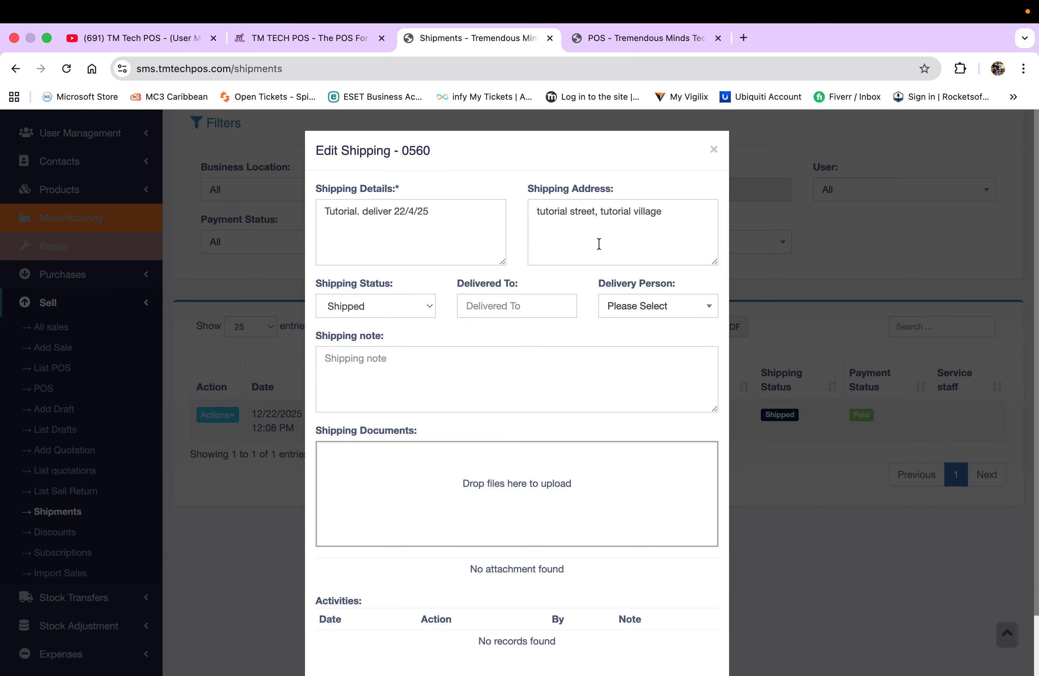
{"action": "left_click", "coordinate": [385, 369]}
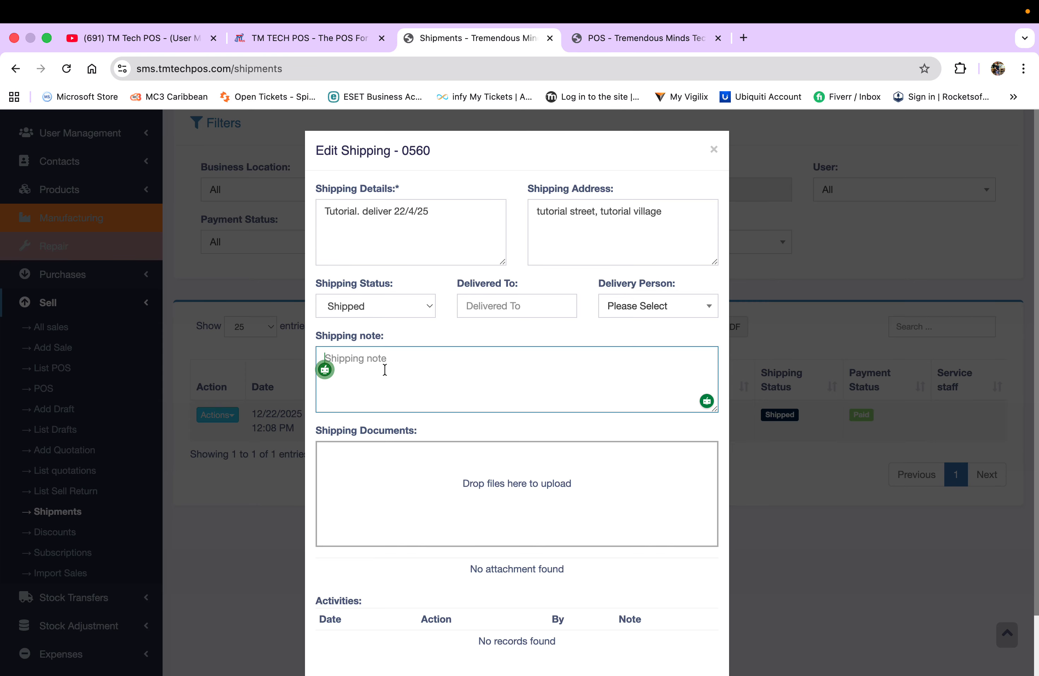
{"action": "type", "text": "t"}
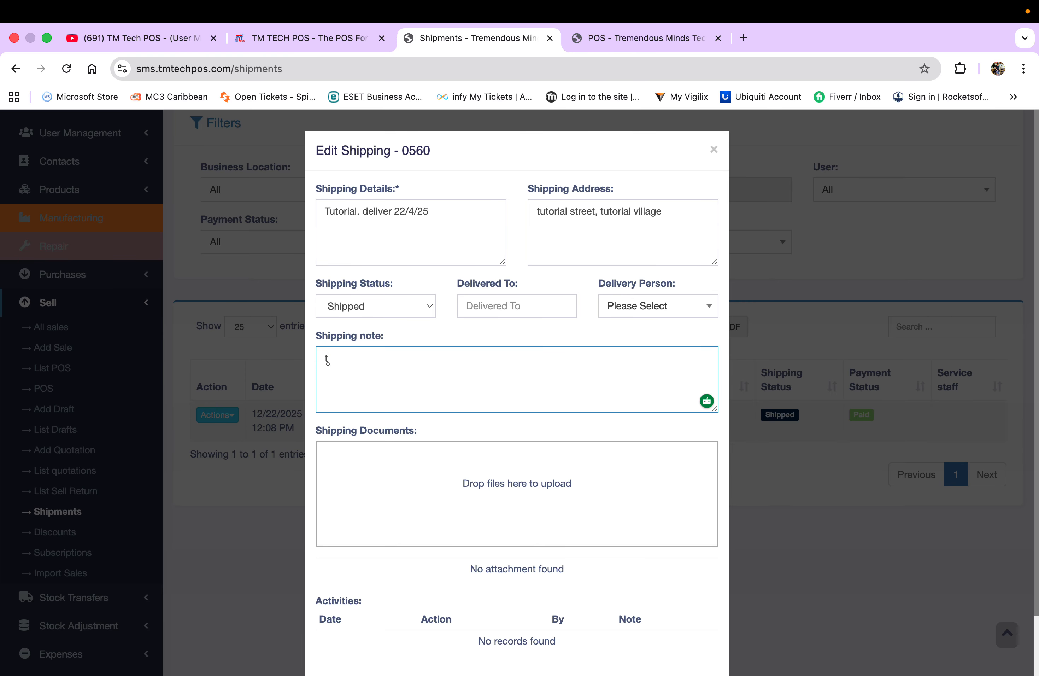
{"action": "type", "text": "ried contacting customer"}
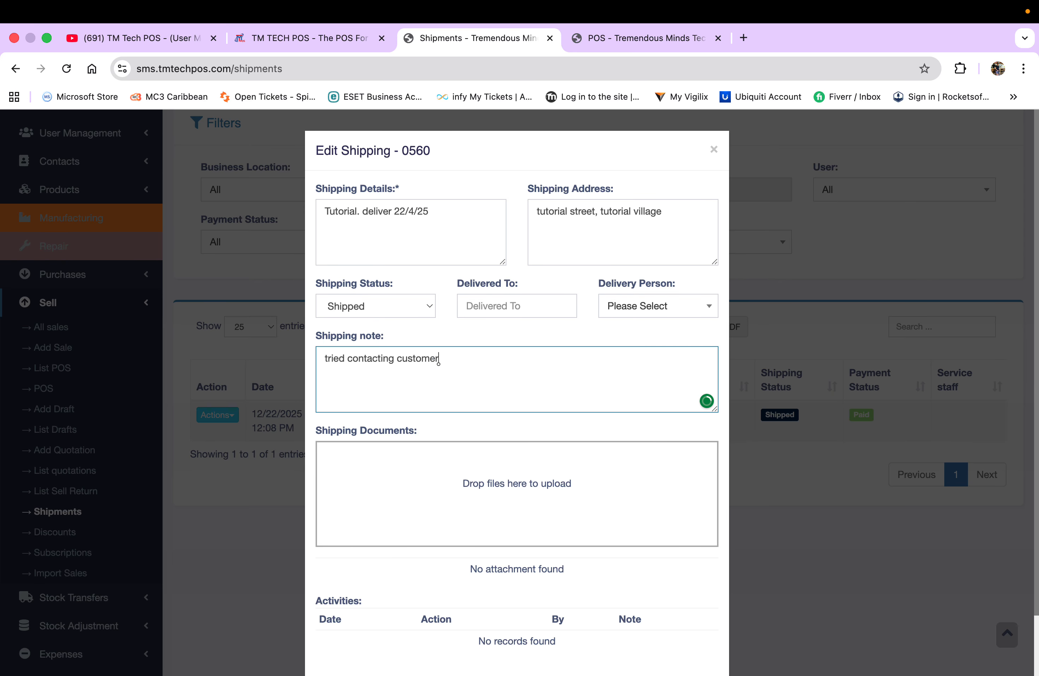
{"action": "type", "text": ". no response. returning to warehouse"}
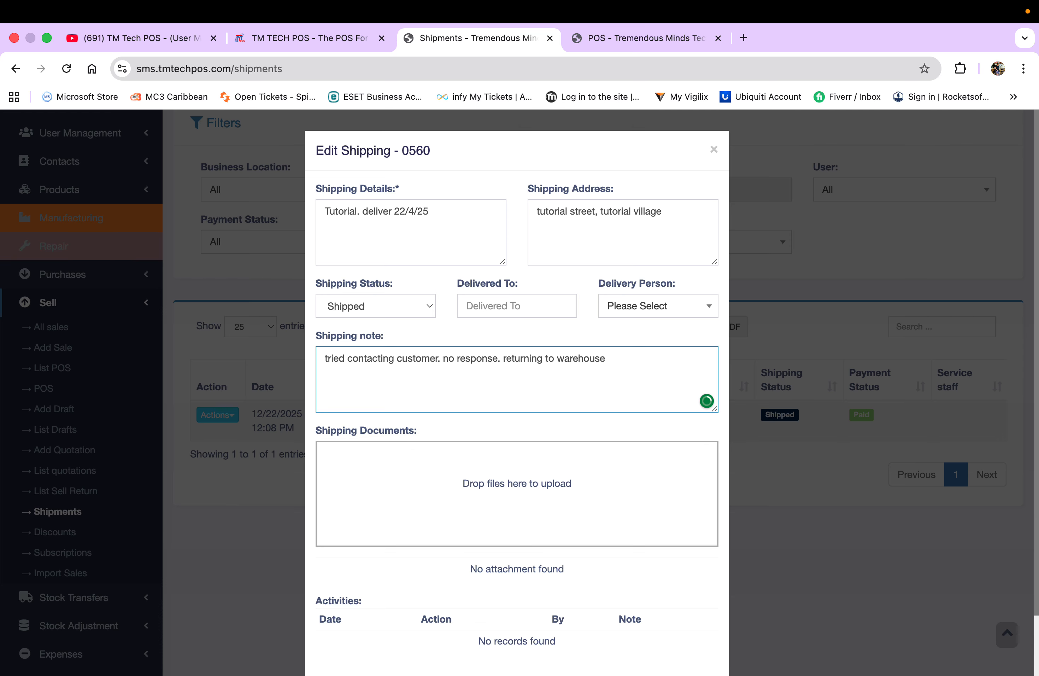
{"action": "type", "text": "."}
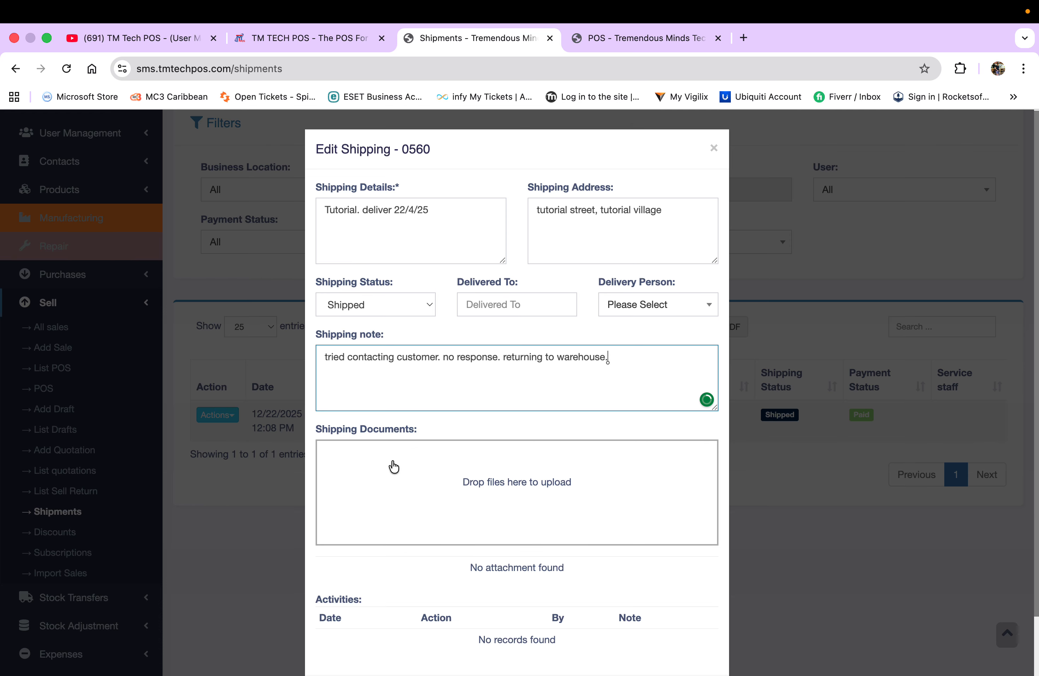
- Update the 12/22/2025 shipment to save the entered shipping note
{"action": "scroll", "coordinate": [394, 466], "scroll_direction": "down", "scroll_amount": 3}
{"action": "left_click", "coordinate": [636, 634]}
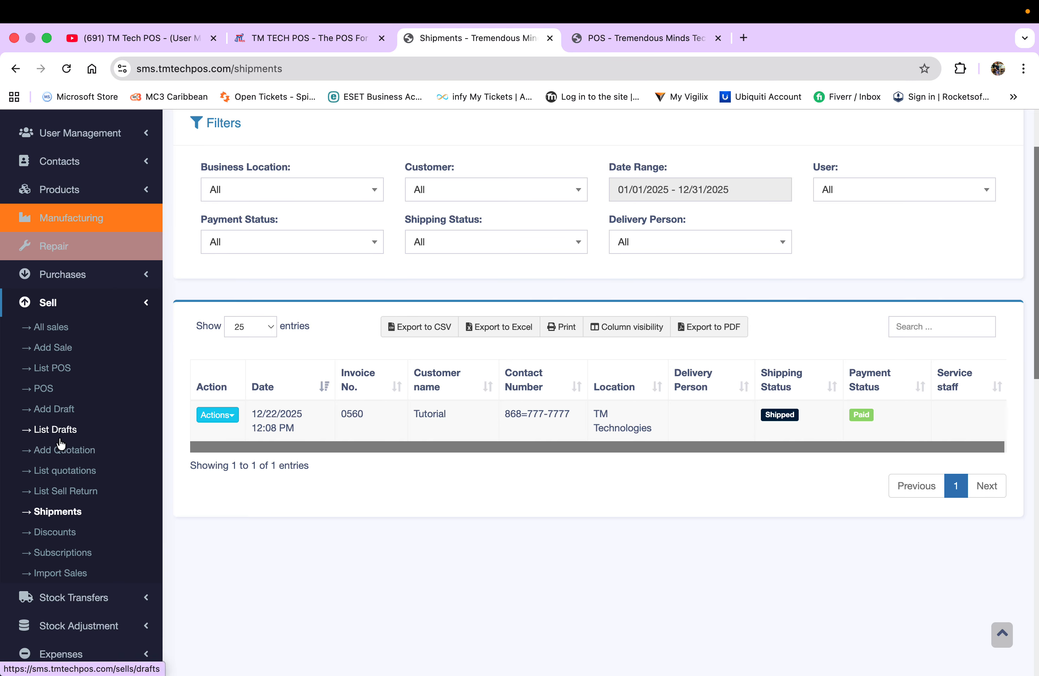
- Open the Discounts list of the Sell module and start a new discount named "Tutoral 10% Discount"
{"action": "left_click", "coordinate": [57, 532]}
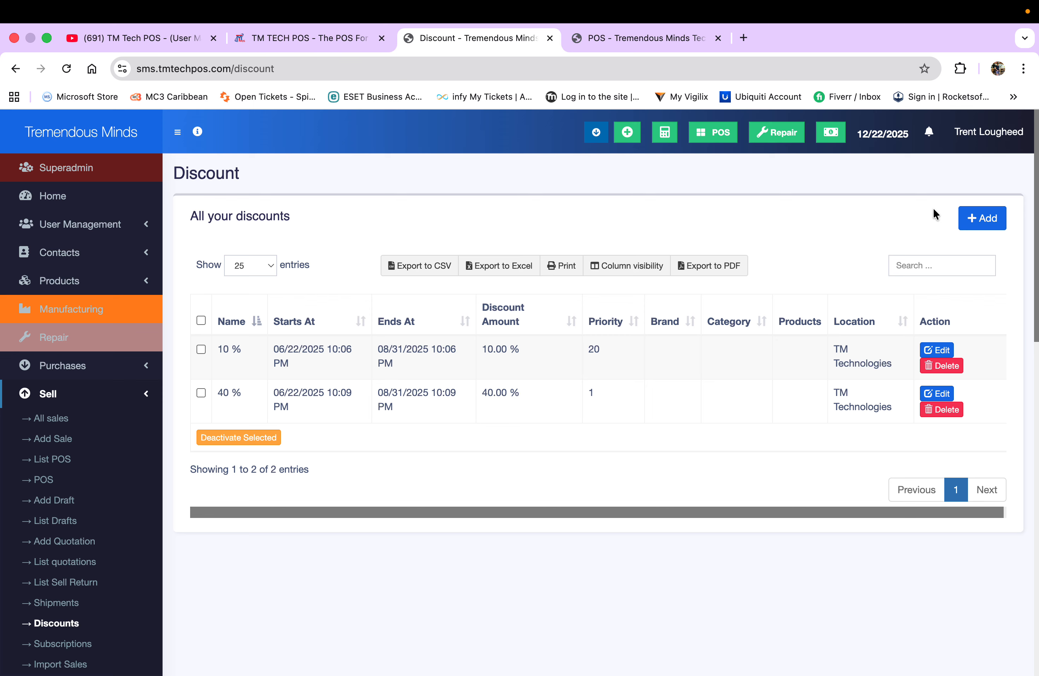
{"action": "left_click", "coordinate": [978, 220]}
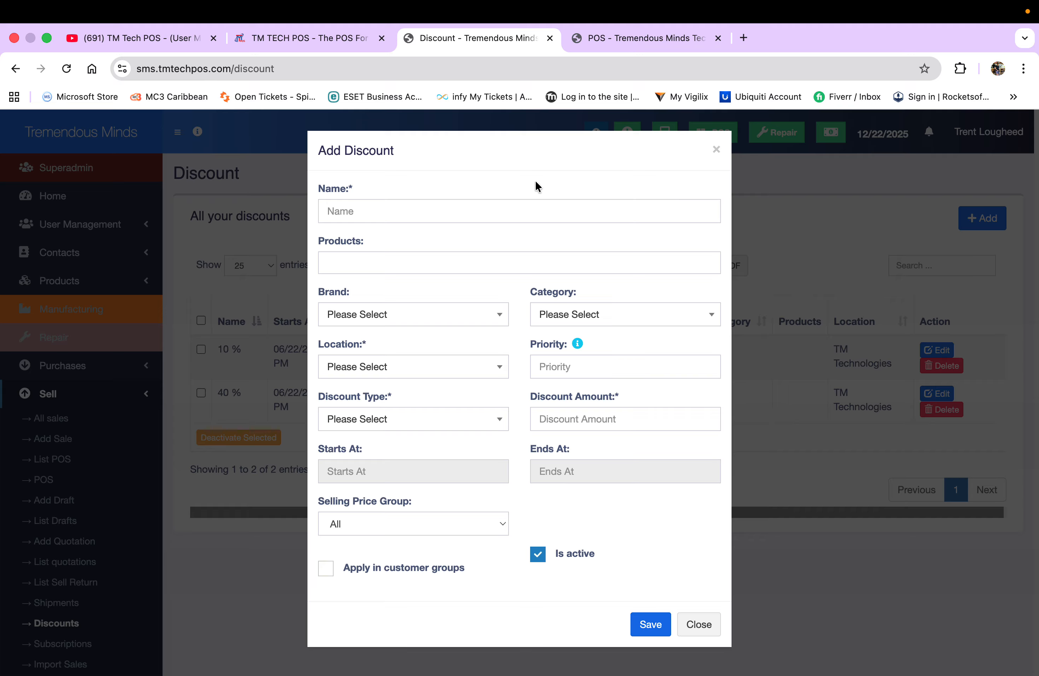
{"action": "left_click", "coordinate": [438, 214]}
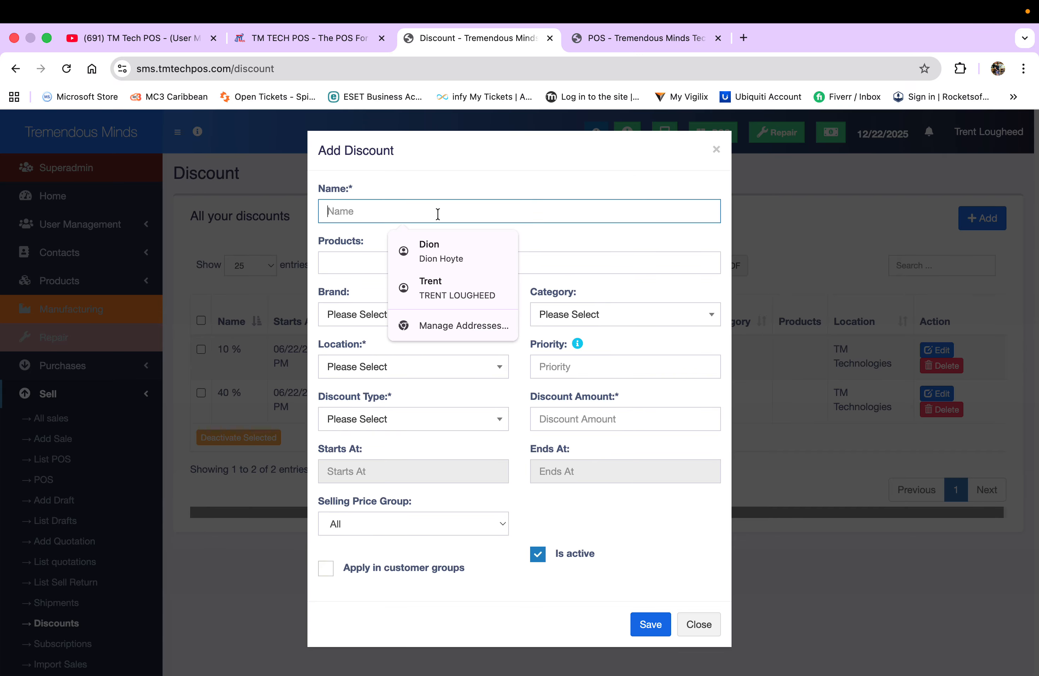
{"action": "type", "text": "Tutoral"}
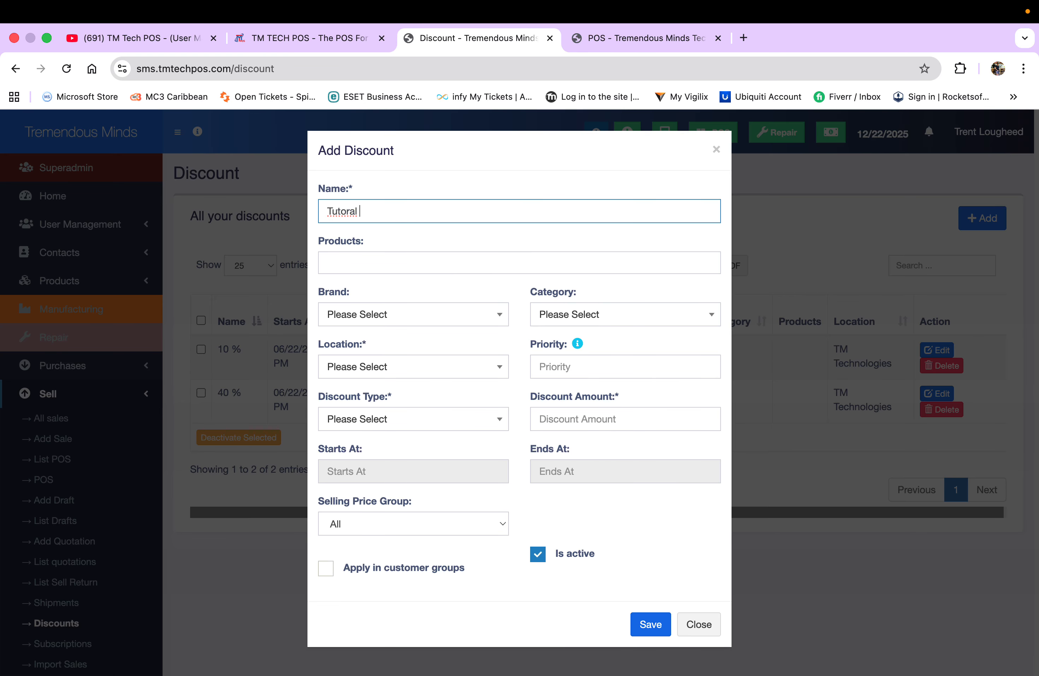
{"action": "type", "text": " 10% Discount"}
- Add the products tutorial, tutorial combo and the black, yellow, blue and white tutorial V-neck T-shirts to the discount
{"action": "left_click", "coordinate": [391, 266]}
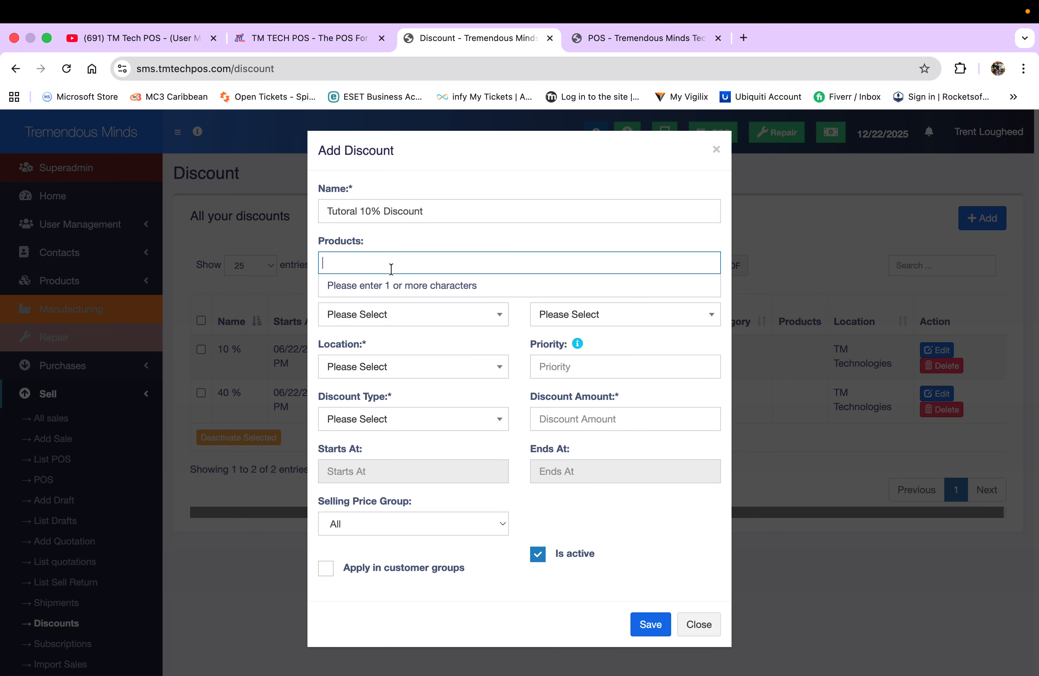
{"action": "type", "text": "tut"}
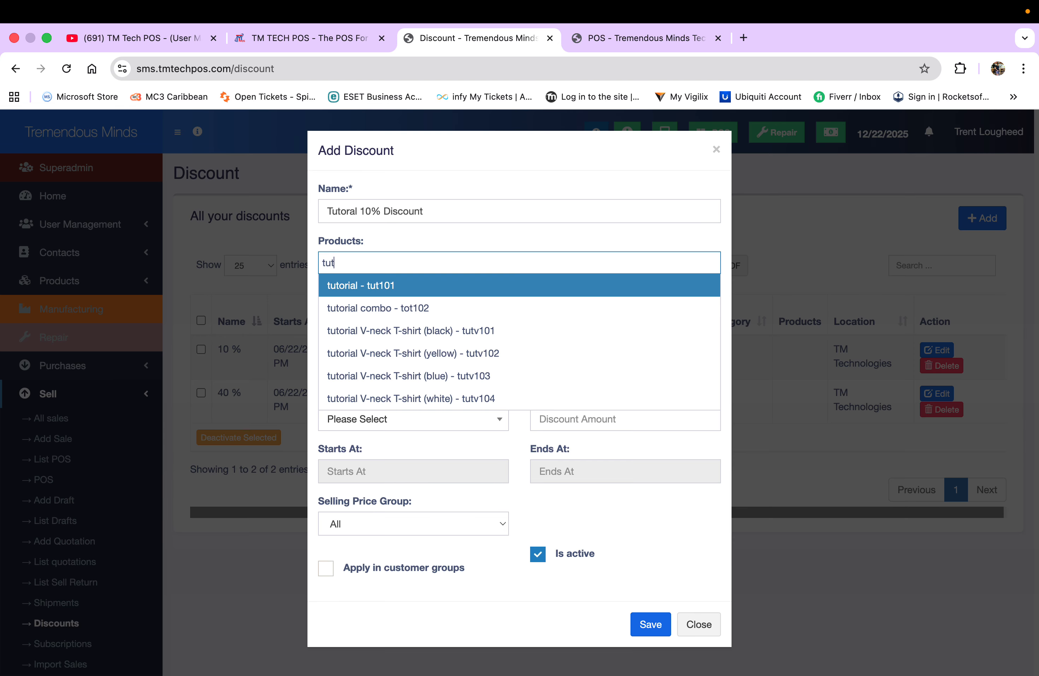
{"action": "key", "text": "Return"}
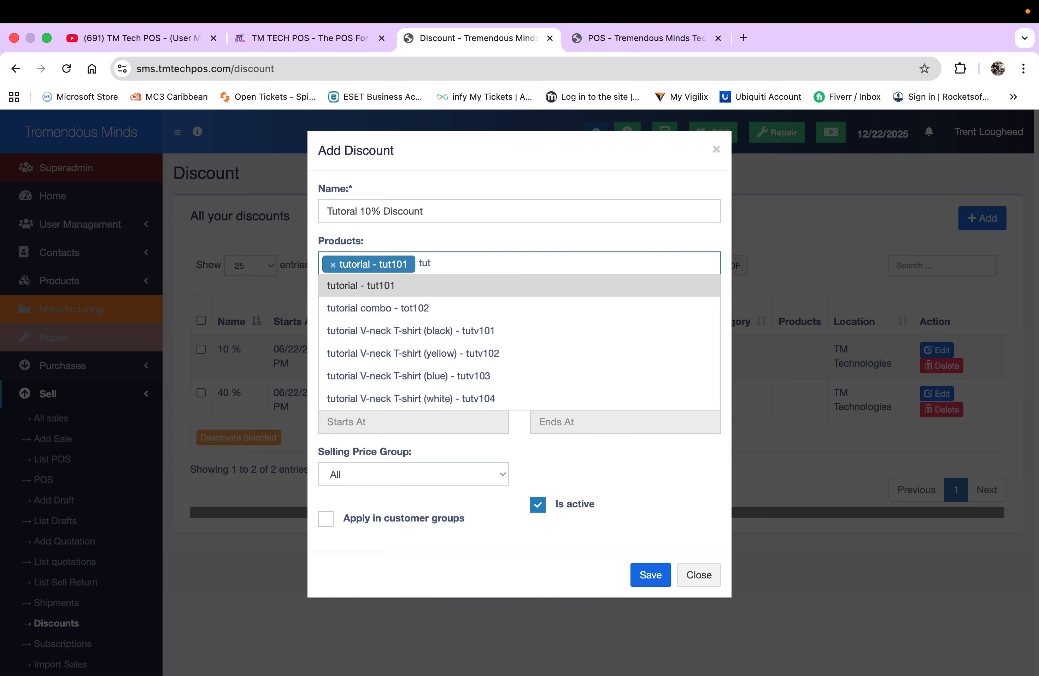
{"action": "right_click", "coordinate": [363, 302]}
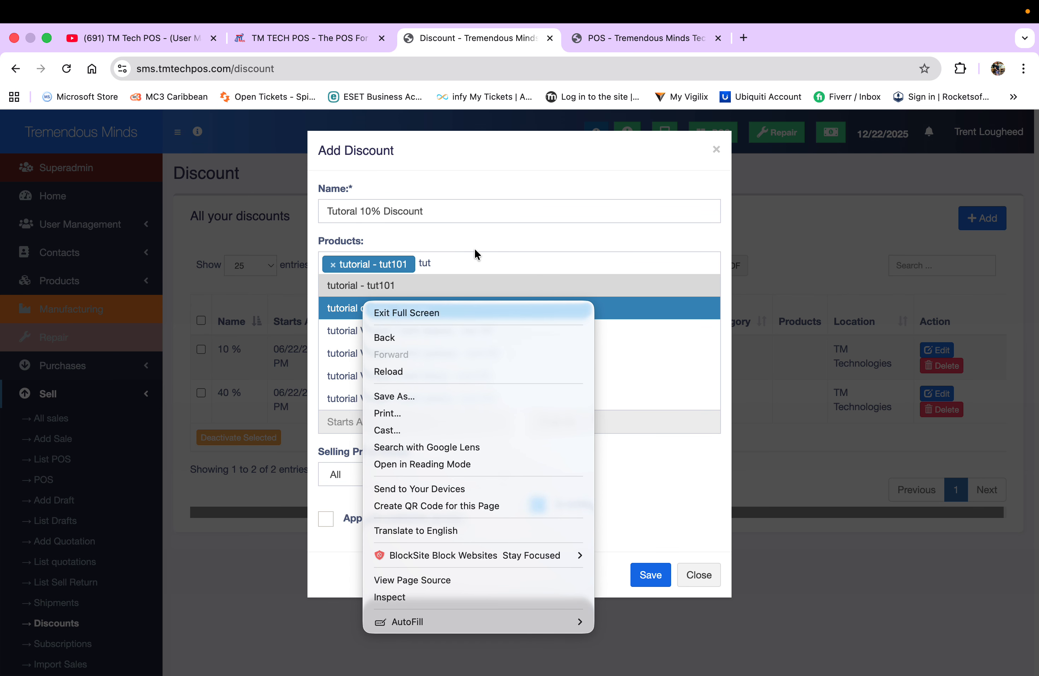
{"action": "left_click", "coordinate": [477, 254]}
{"action": "left_click", "coordinate": [399, 307]}
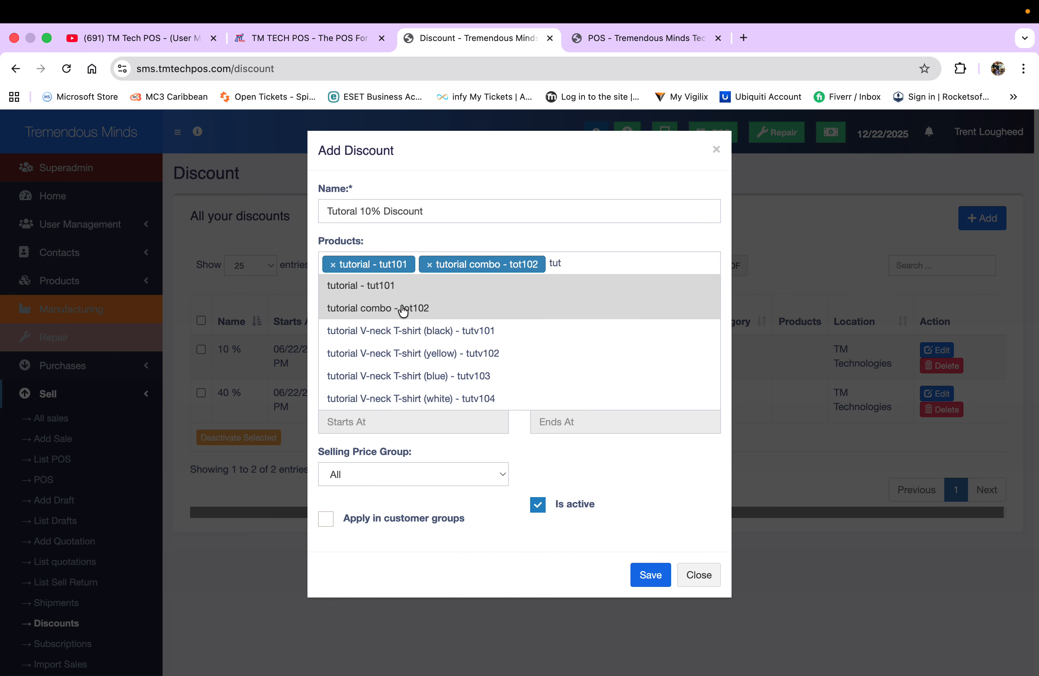
{"action": "left_click", "coordinate": [387, 332]}
{"action": "left_click", "coordinate": [385, 353]}
{"action": "left_click", "coordinate": [382, 375]}
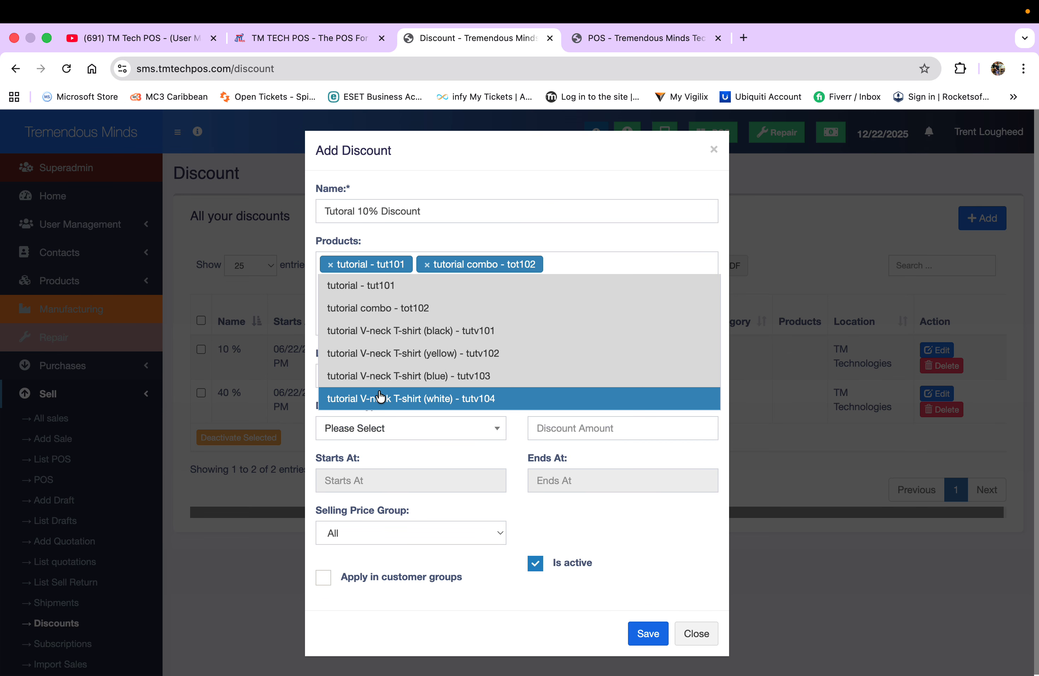
{"action": "left_click", "coordinate": [380, 398]}
{"action": "left_click", "coordinate": [630, 240]}
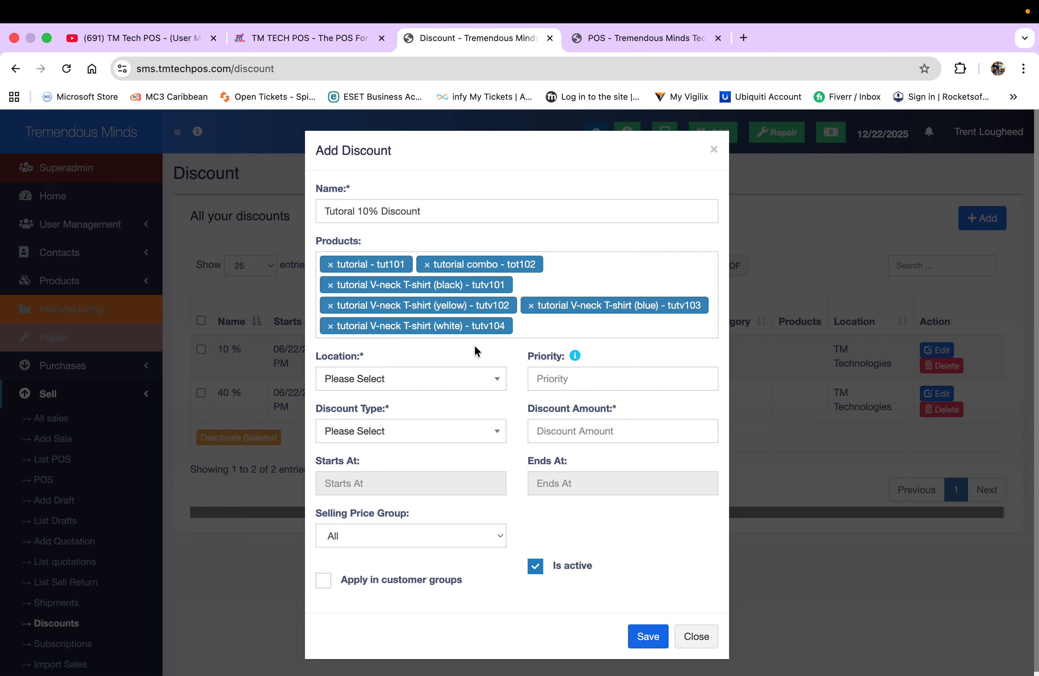
{"action": "left_click", "coordinate": [576, 330]}
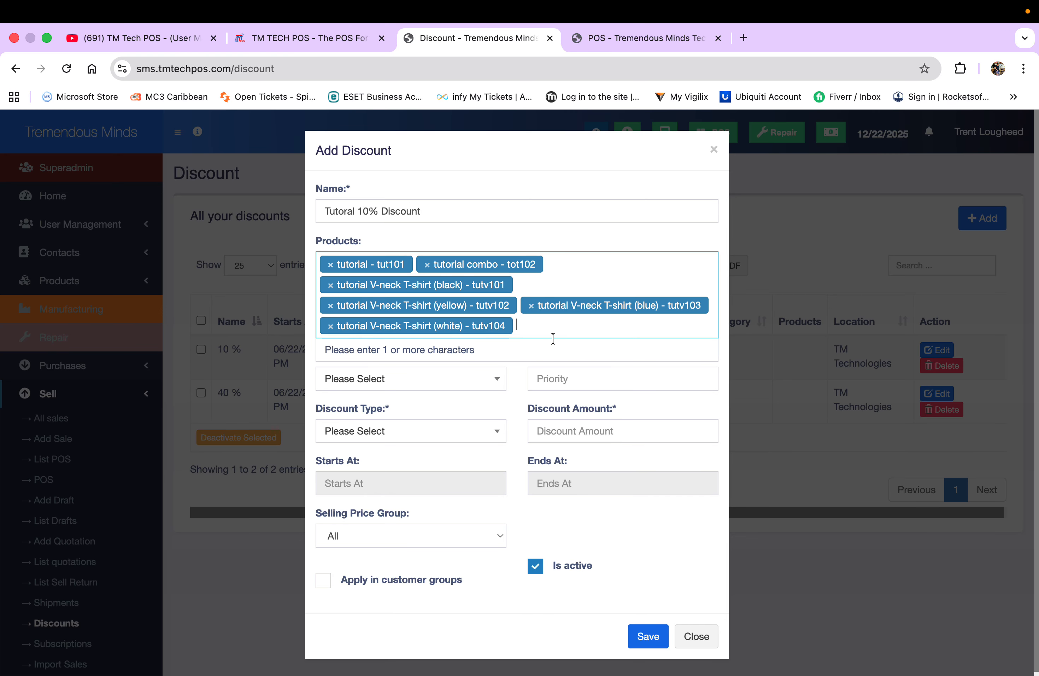
{"action": "left_click", "coordinate": [508, 397]}
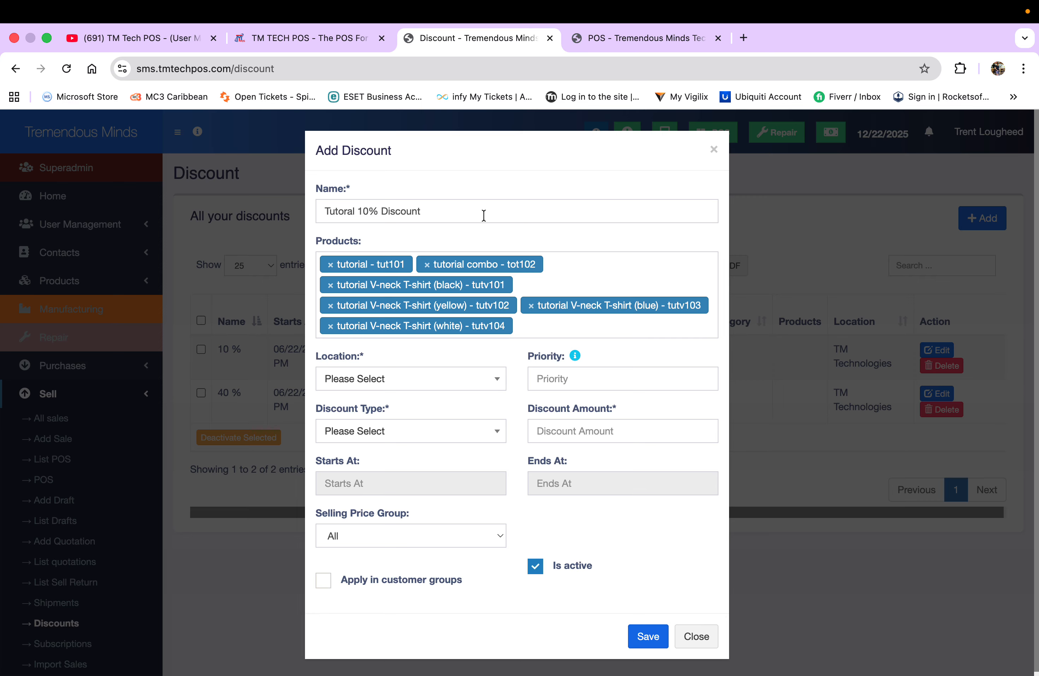
- Rename the discount as "Tutorial 10% Sale"
{"action": "triple_click", "coordinate": [410, 211]}
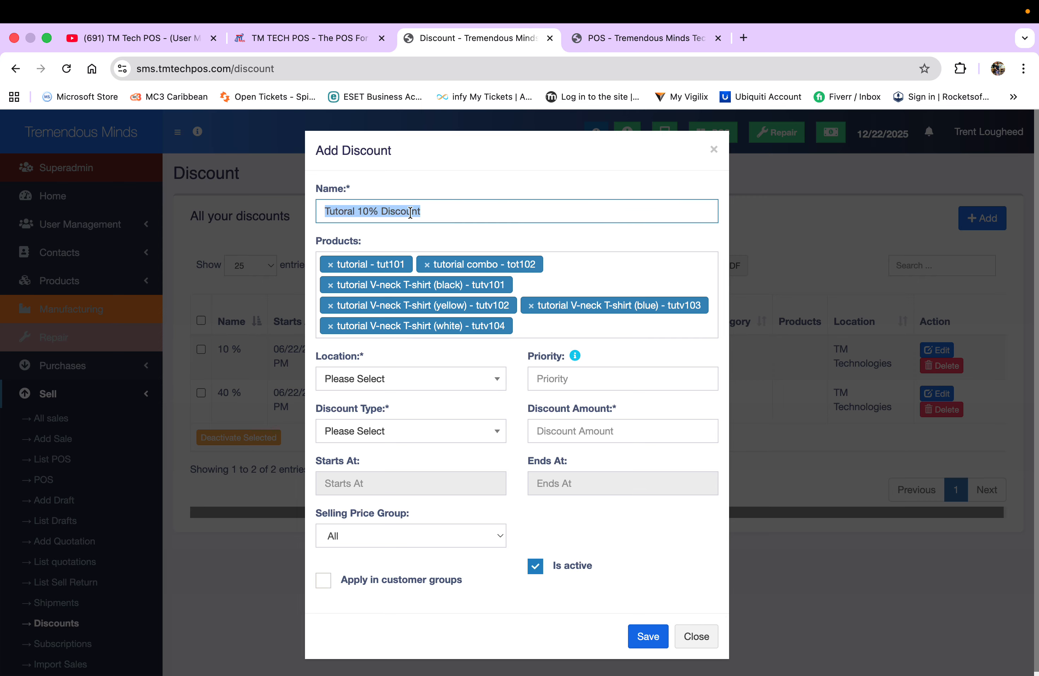
{"action": "key", "text": "Right"}
{"action": "left_click", "coordinate": [429, 212]}
{"action": "left_click_drag", "start_coordinate": [429, 212], "coordinate": [327, 211]}
{"action": "type", "text": "Sale"}
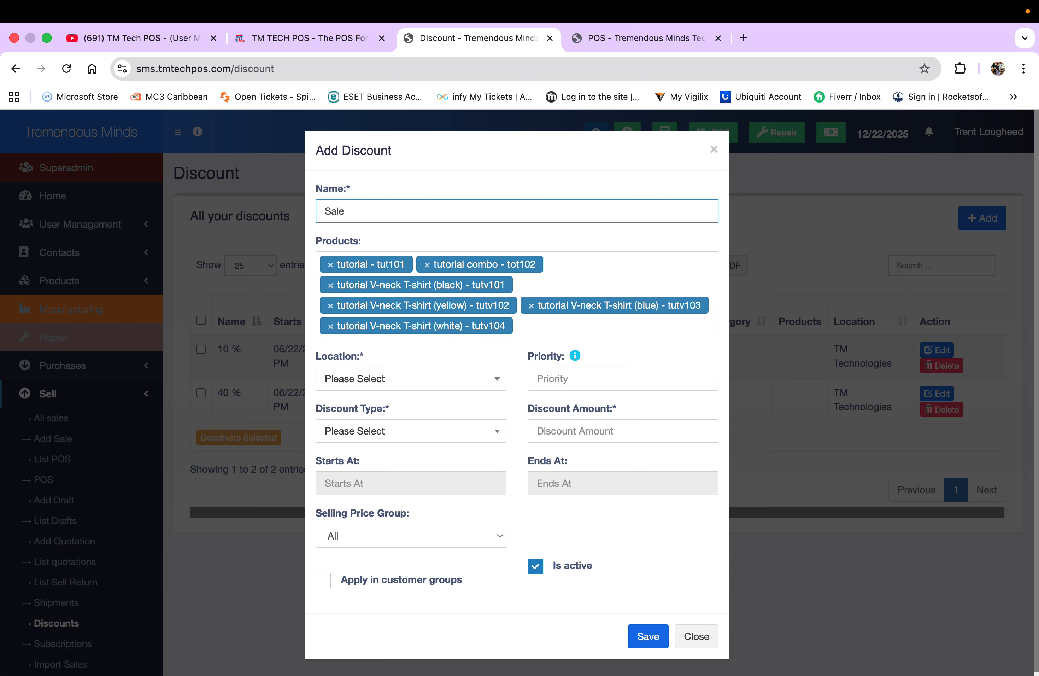
{"action": "key", "text": "BackSpace"}
{"action": "key", "text": "BackSpace"}
{"action": "key", "text": "BackSpace"}
{"action": "key", "text": "BackSpace"}
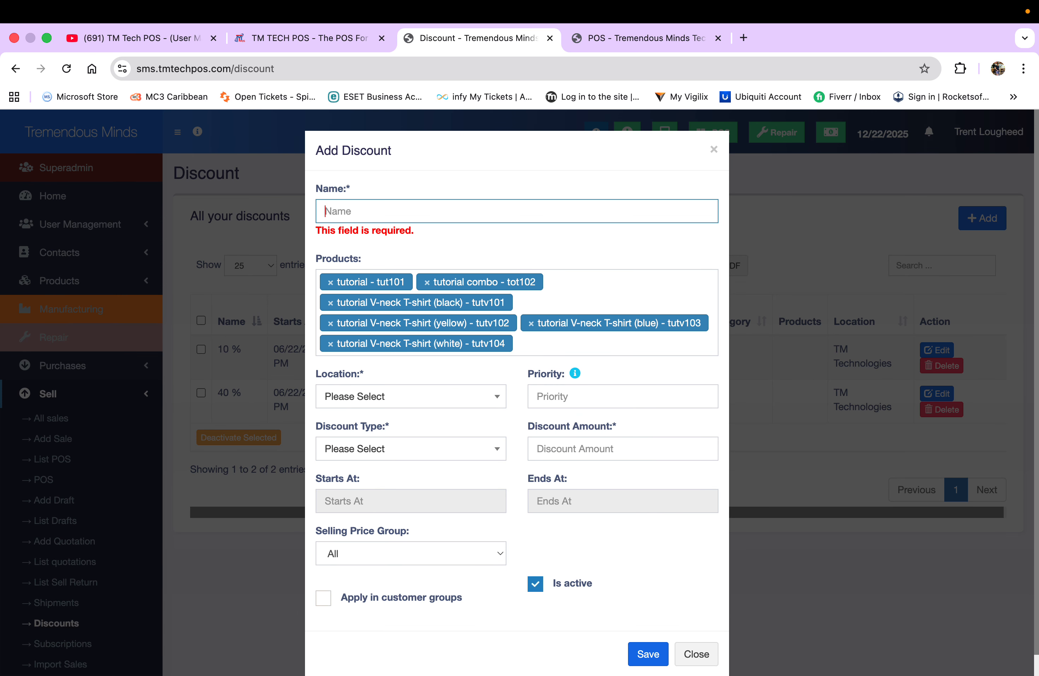
{"action": "type", "text": "Tutor"}
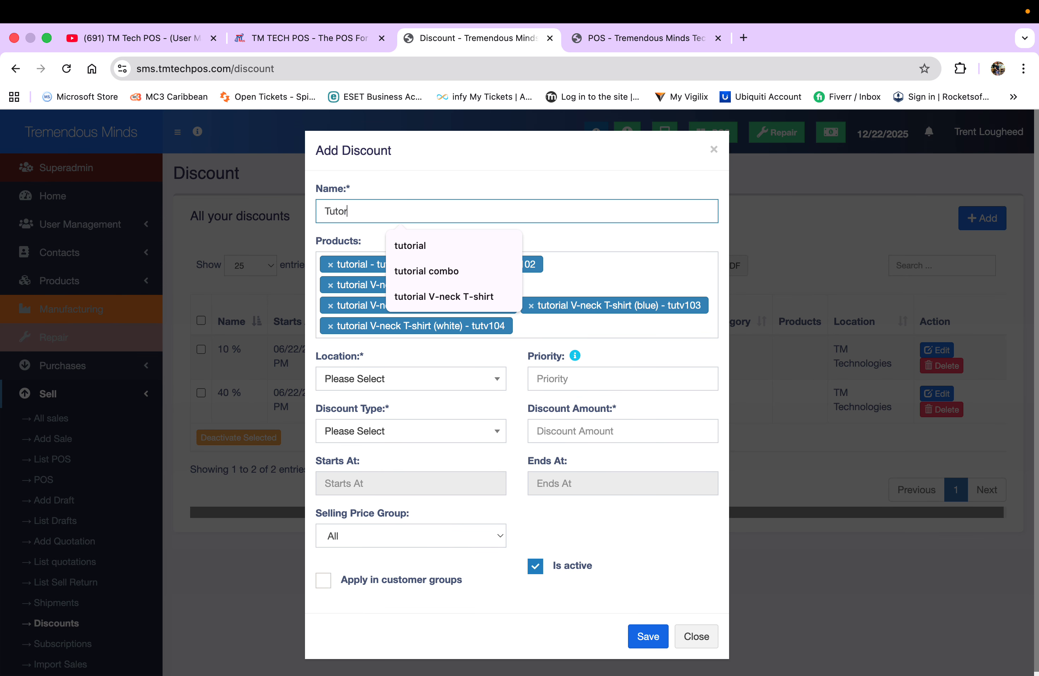
{"action": "type", "text": "ial 1"}
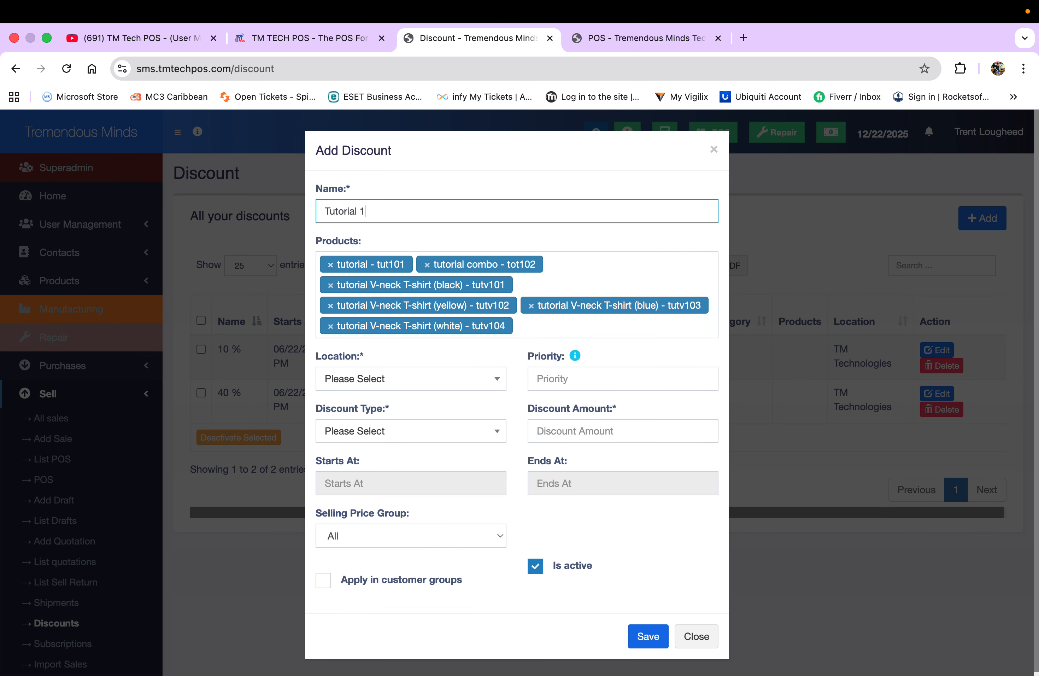
{"action": "type", "text": "0% Sale"}
{"action": "left_click", "coordinate": [576, 247]}
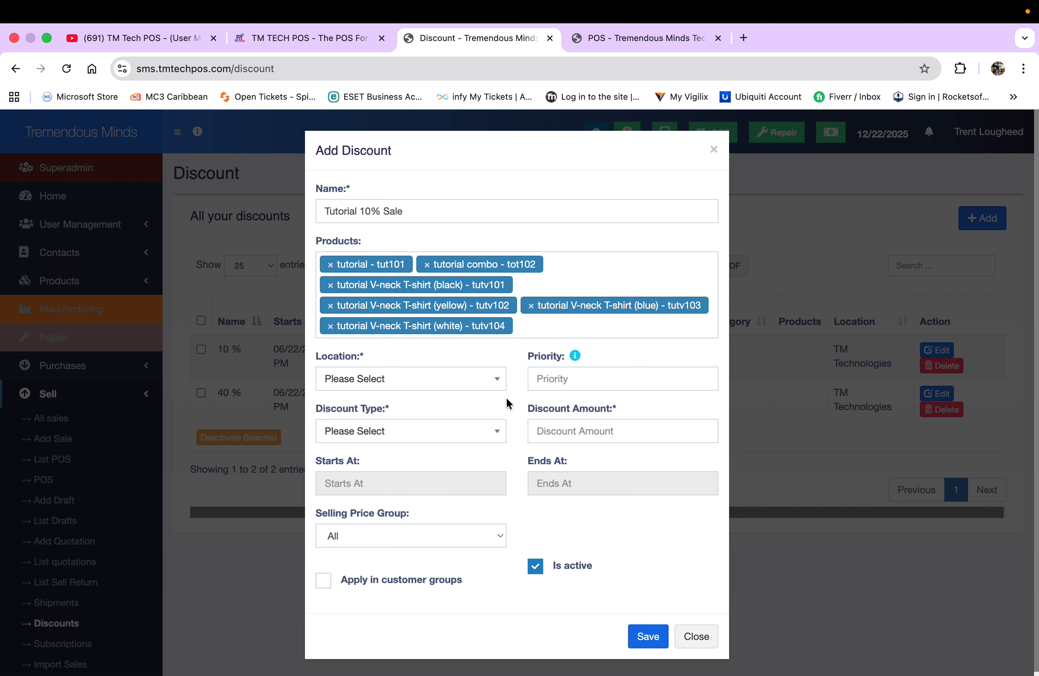
- Set the discount's location to TM Technologies (BL0001) and its priority to 1
{"action": "left_click", "coordinate": [498, 384]}
{"action": "left_click", "coordinate": [442, 423]}
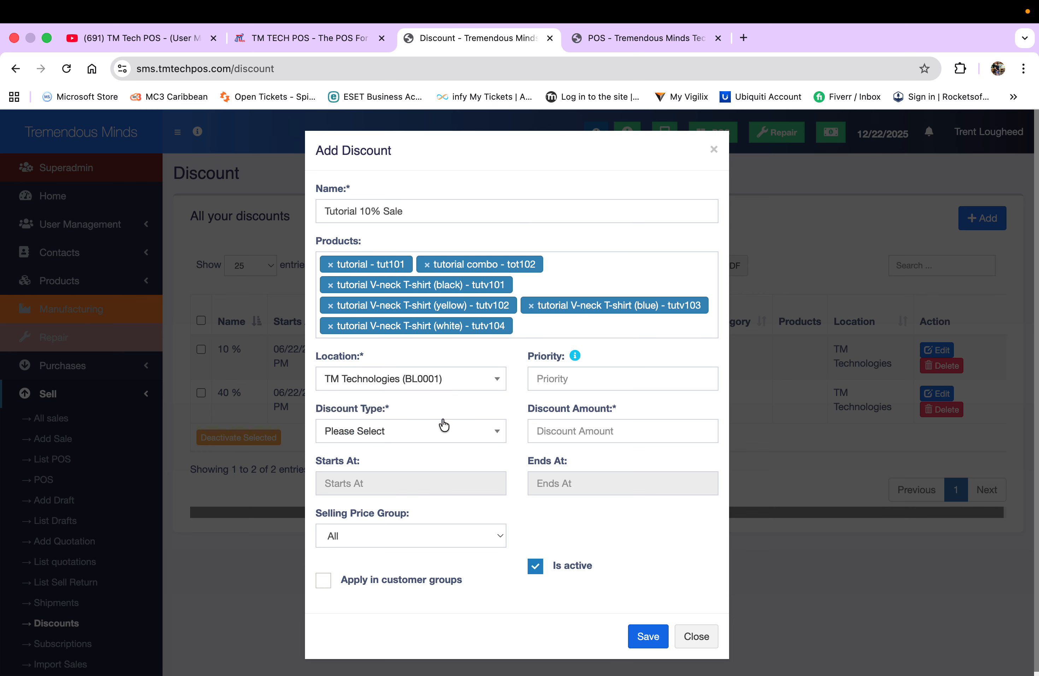
{"action": "left_click", "coordinate": [550, 374]}
{"action": "type", "text": "1"}
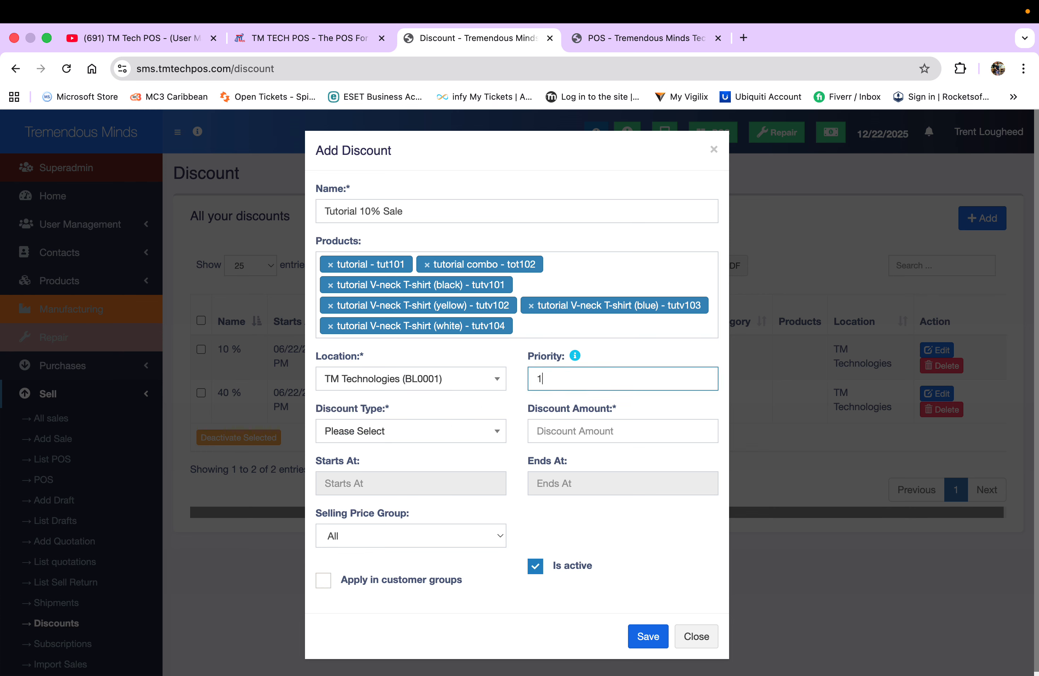
- Set the discount type to Percentage with a discount amount of 10
{"action": "left_click", "coordinate": [468, 431]}
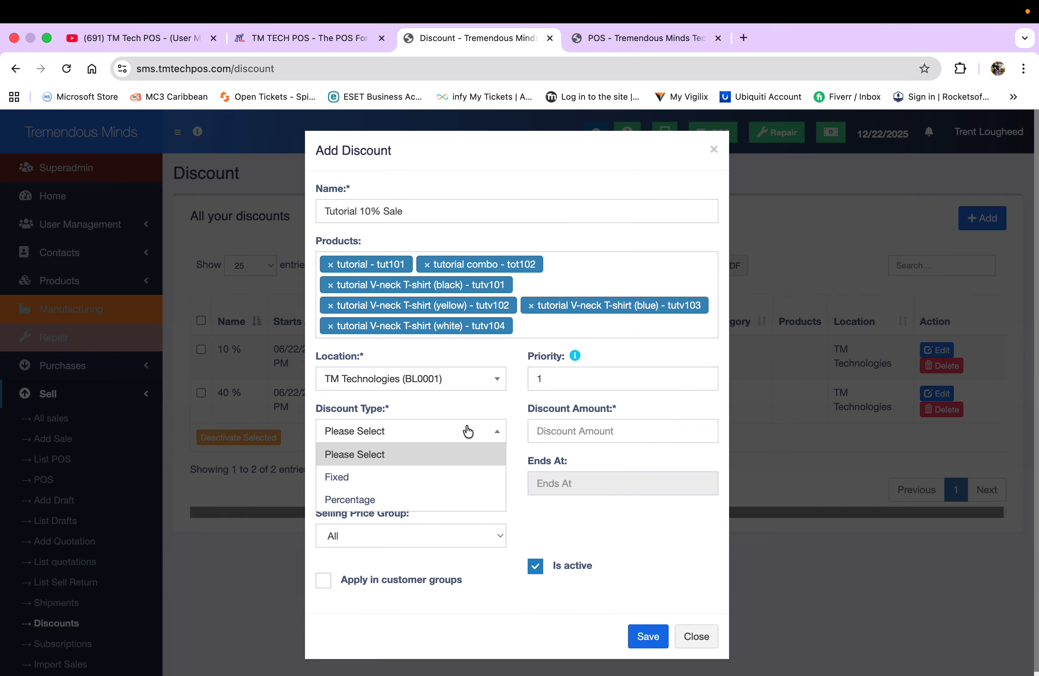
{"action": "left_click", "coordinate": [395, 496]}
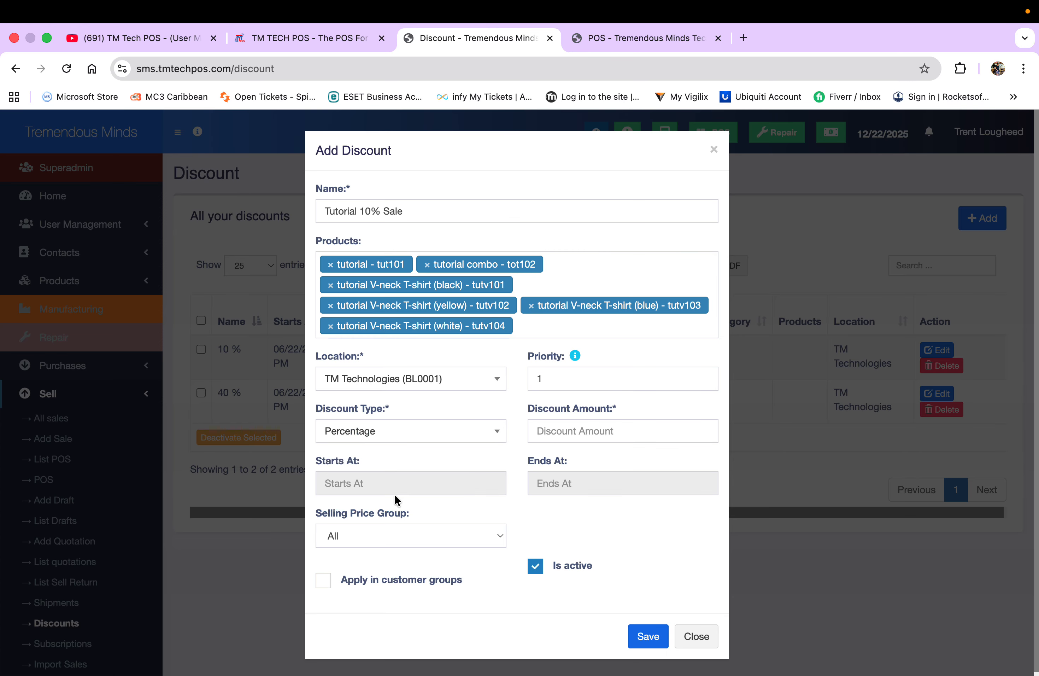
{"action": "left_click", "coordinate": [557, 431]}
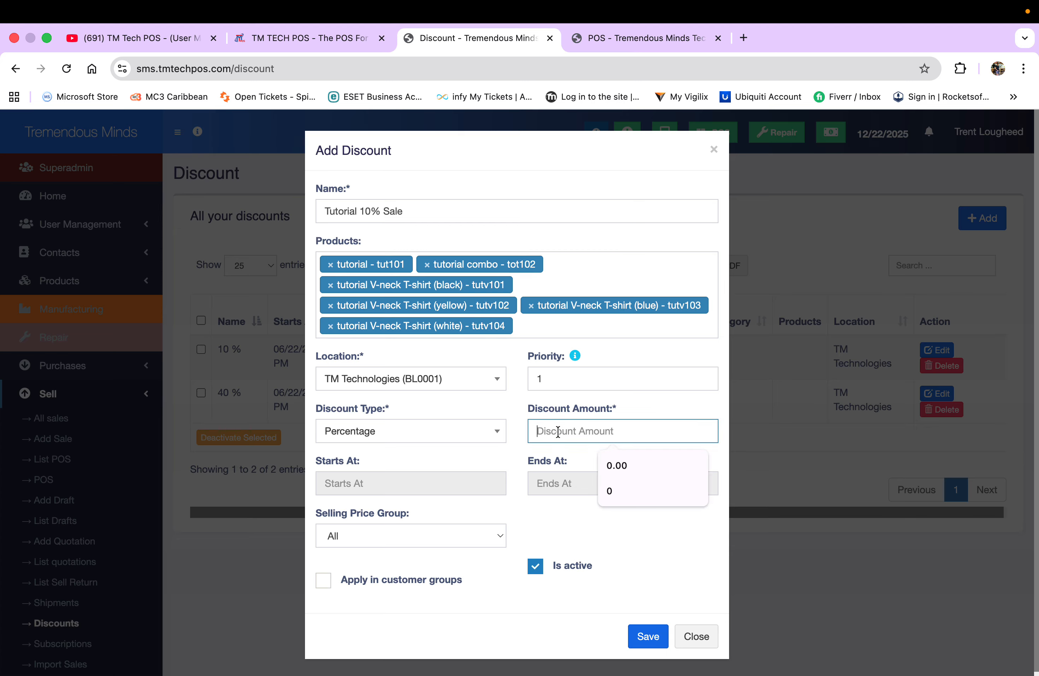
{"action": "type", "text": "10"}
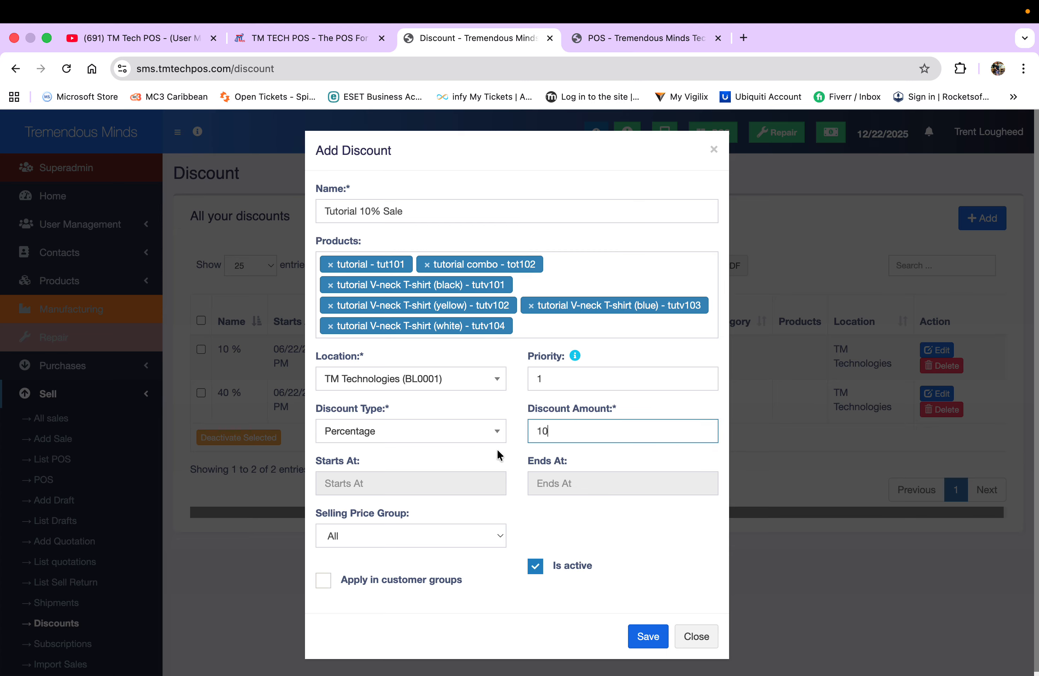
- Set the discount's start to 12/22/2025 12:00 AM
{"action": "left_click", "coordinate": [425, 478]}
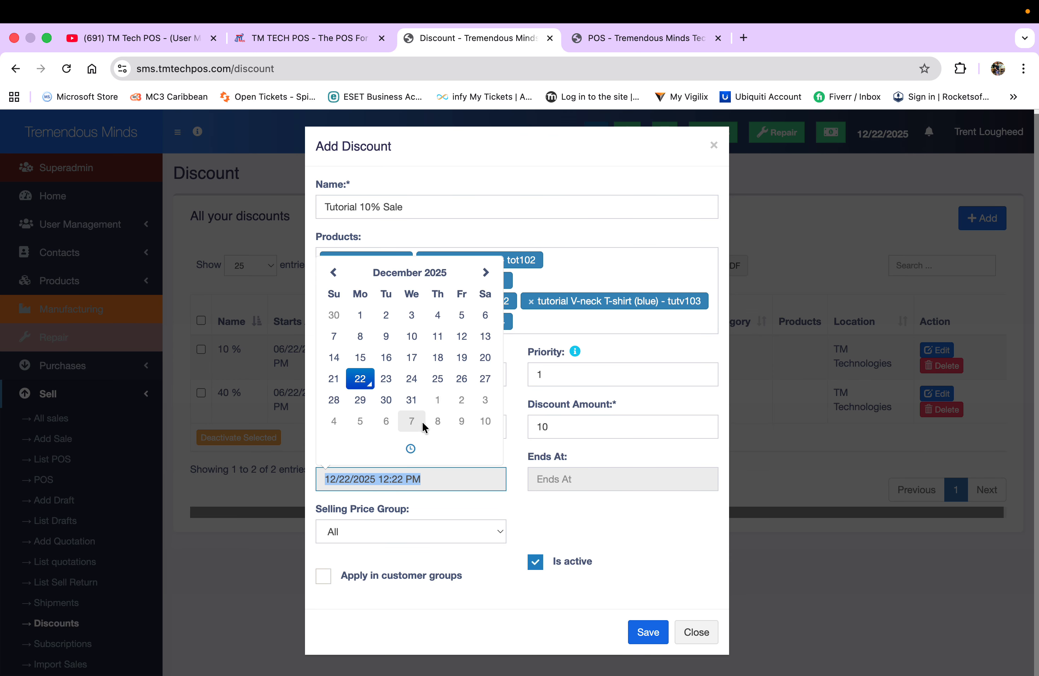
{"action": "left_click", "coordinate": [411, 450]}
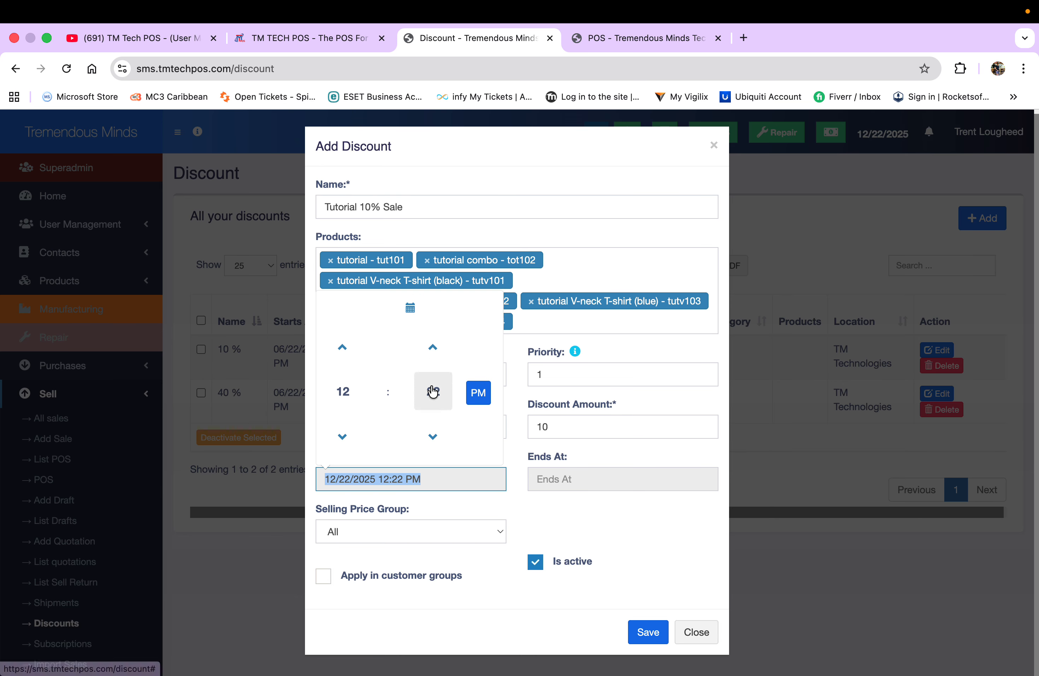
{"action": "left_click", "coordinate": [433, 436]}
{"action": "left_click", "coordinate": [434, 436]}
{"action": "left_click", "coordinate": [433, 436]}
{"action": "left_click", "coordinate": [434, 436]}
{"action": "left_click", "coordinate": [433, 436]}
{"action": "left_click", "coordinate": [433, 437]}
{"action": "left_click", "coordinate": [433, 436]}
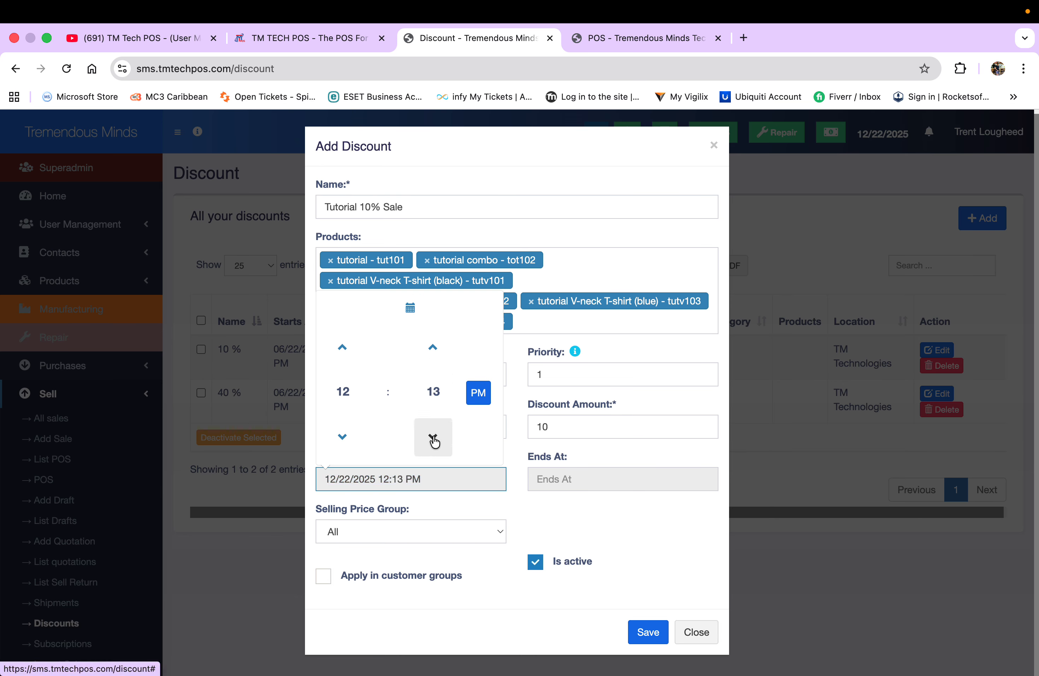
{"action": "left_click", "coordinate": [433, 436]}
{"action": "left_click", "coordinate": [434, 436]}
{"action": "left_click", "coordinate": [434, 437]}
{"action": "left_click", "coordinate": [433, 437]}
{"action": "left_click", "coordinate": [434, 436]}
{"action": "left_click", "coordinate": [434, 436]}
{"action": "left_click", "coordinate": [434, 436]}
{"action": "left_click", "coordinate": [434, 437]}
{"action": "left_click", "coordinate": [478, 392]}
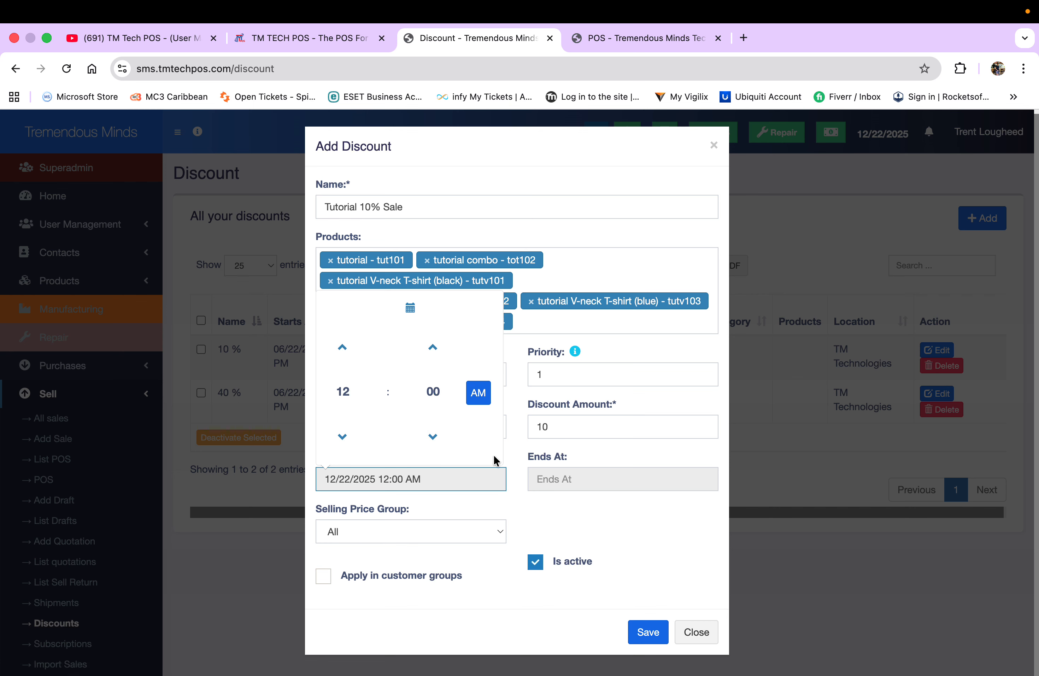
- Set the discount's end to 12/31/2025 11:59 PM
{"action": "left_click", "coordinate": [574, 478]}
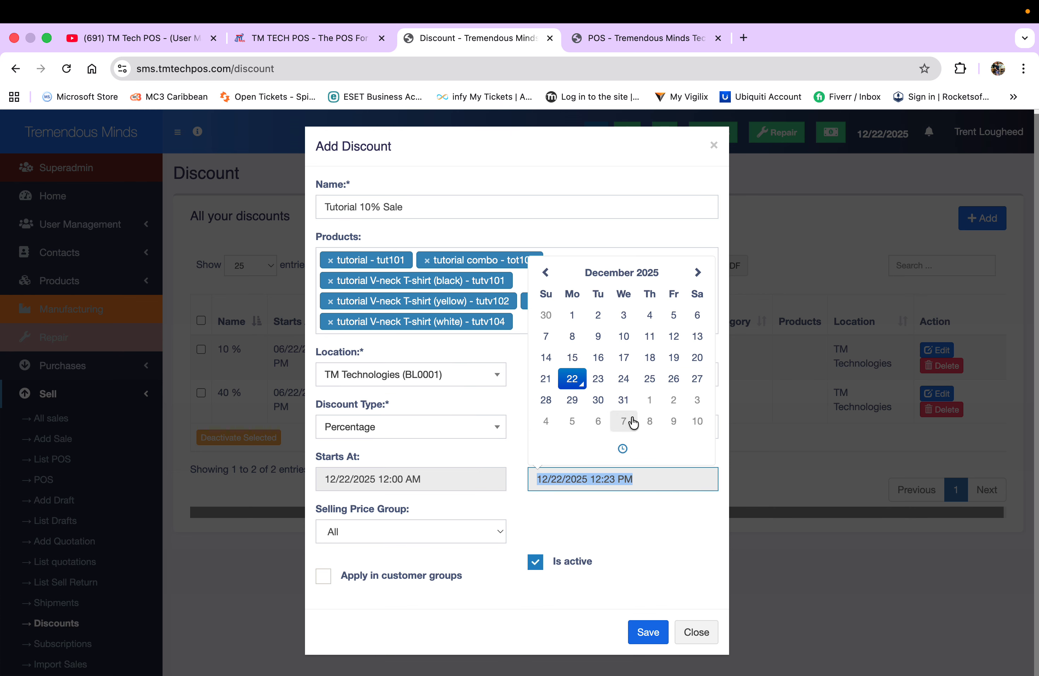
{"action": "left_click", "coordinate": [623, 400]}
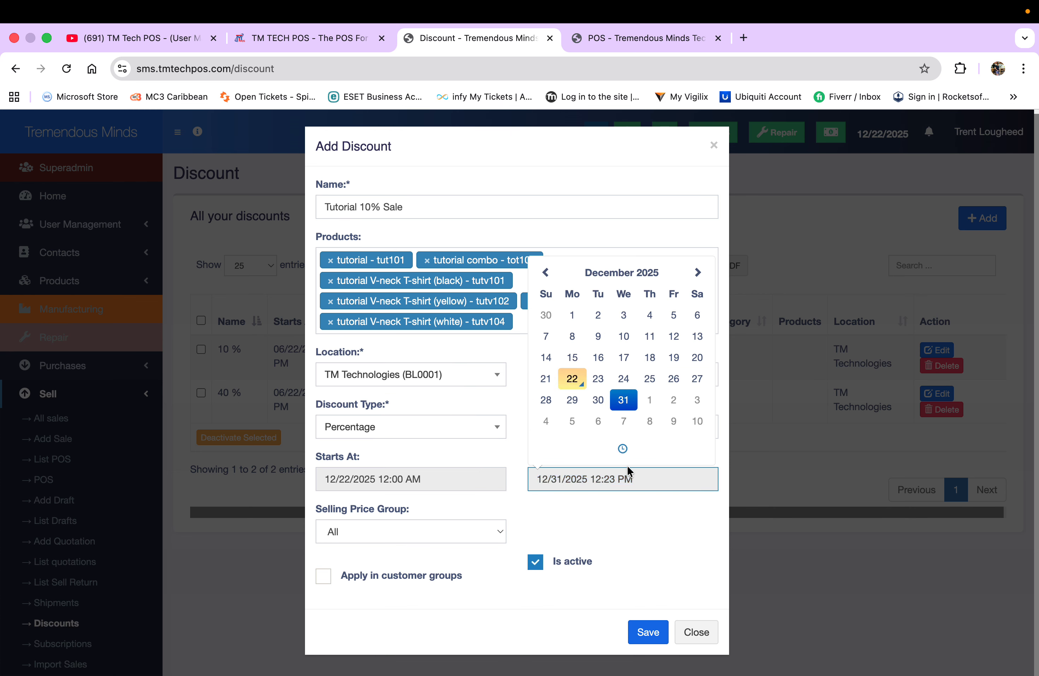
{"action": "left_click", "coordinate": [623, 449]}
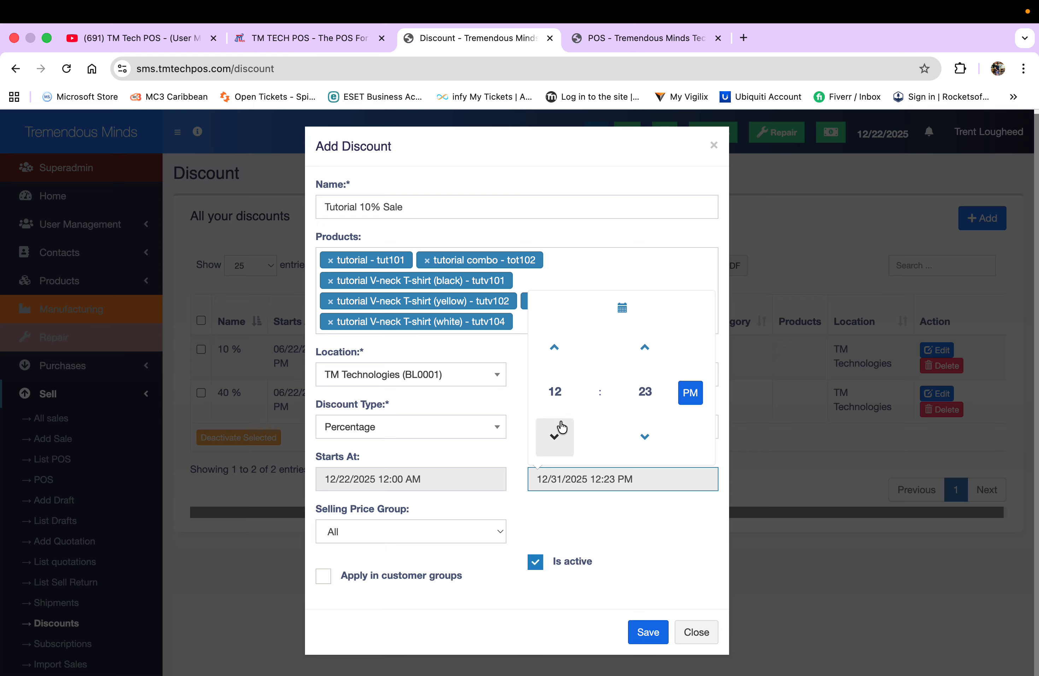
{"action": "left_click", "coordinate": [555, 435]}
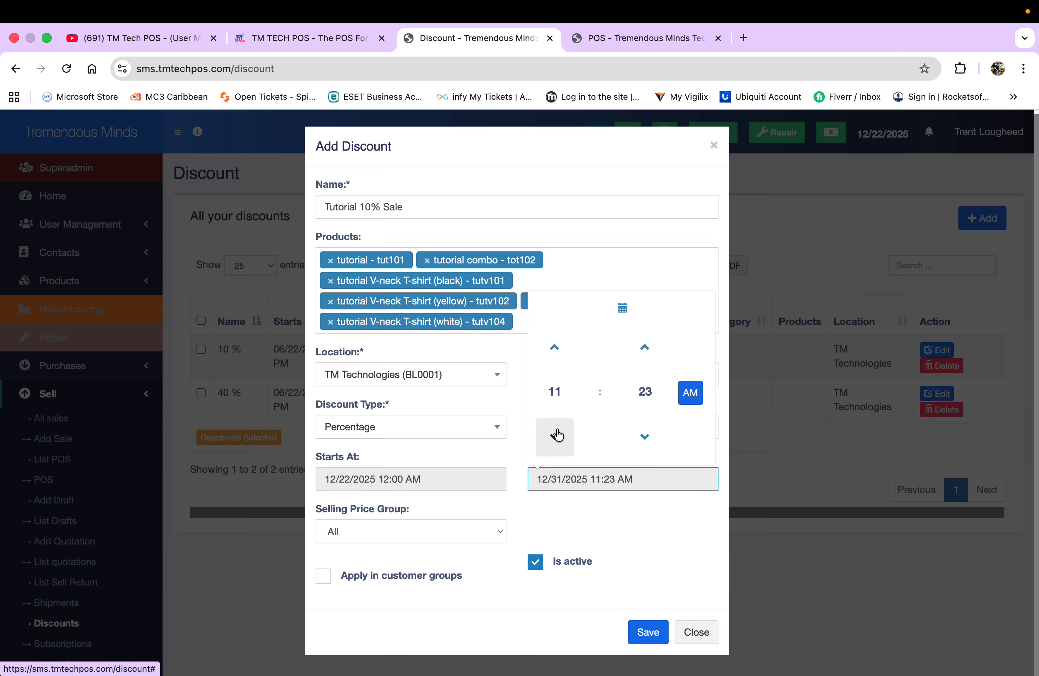
{"action": "left_click", "coordinate": [644, 391]}
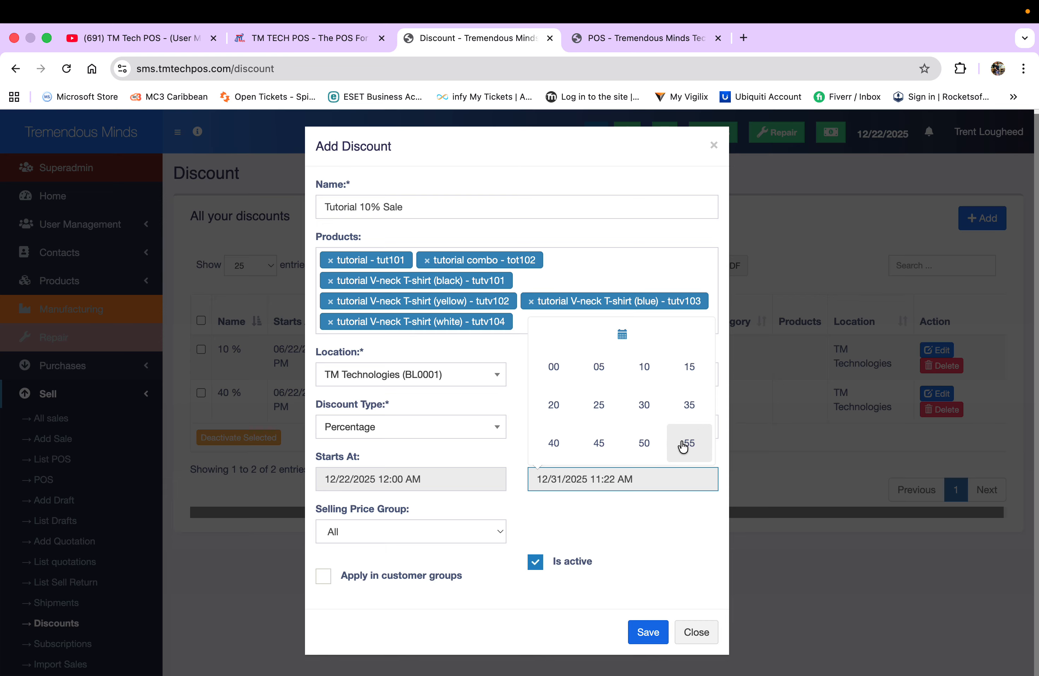
{"action": "left_click", "coordinate": [684, 445]}
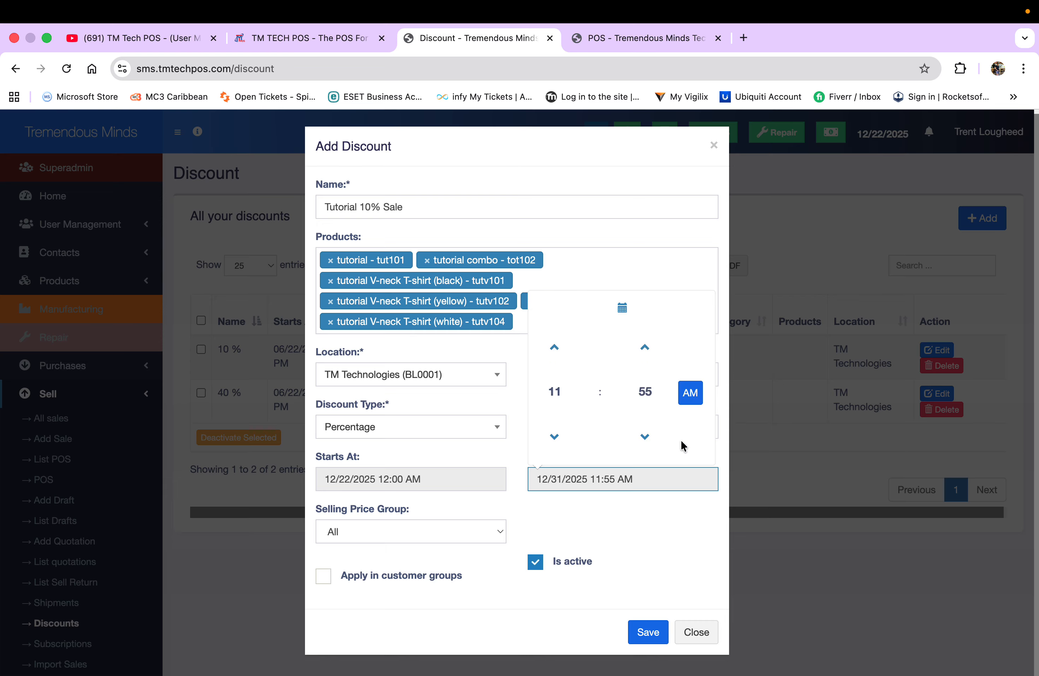
{"action": "left_click", "coordinate": [645, 350]}
{"action": "left_click", "coordinate": [645, 351]}
{"action": "left_click", "coordinate": [645, 351]}
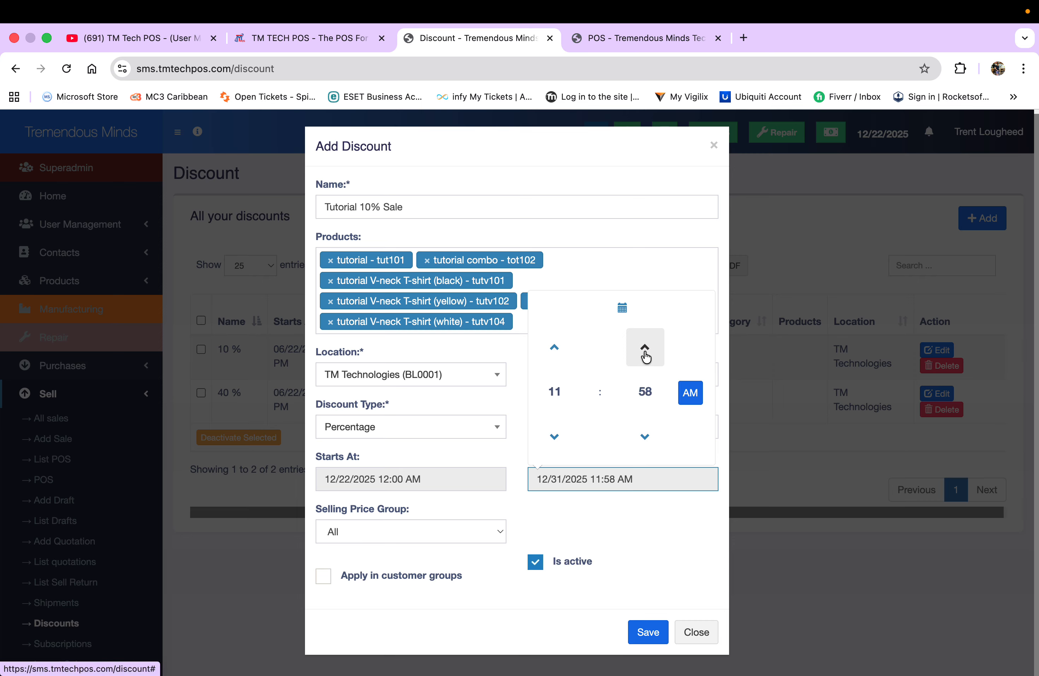
{"action": "left_click", "coordinate": [690, 392]}
{"action": "left_click", "coordinate": [650, 352]}
- Set the discount's selling price group to tutorial and save the discount
{"action": "left_click", "coordinate": [489, 534]}
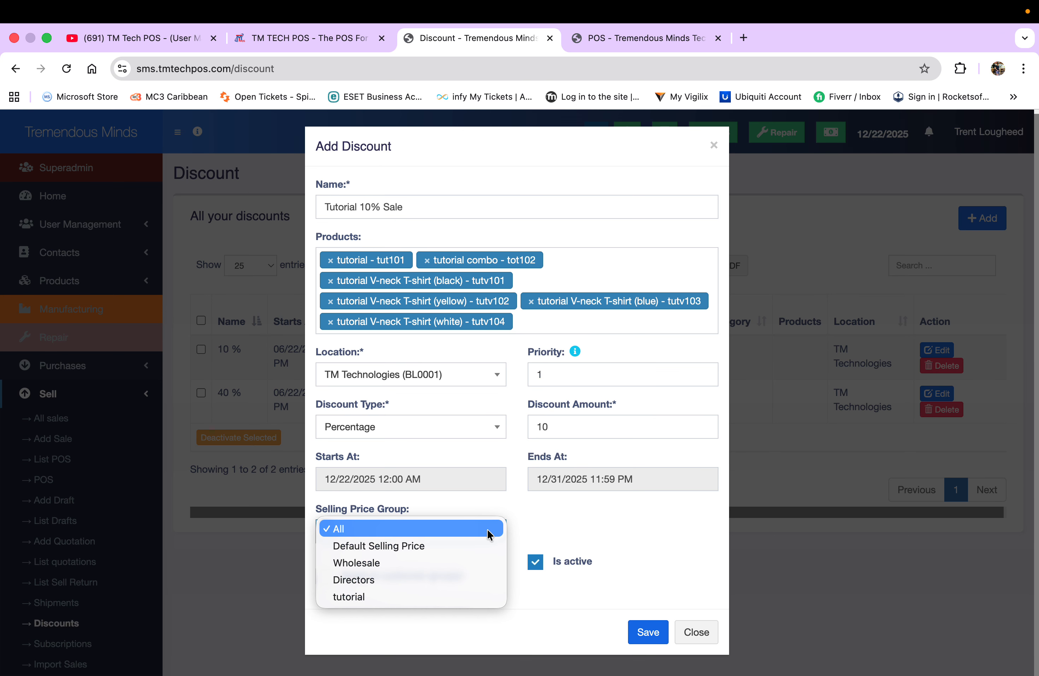
{"action": "left_click", "coordinate": [392, 596]}
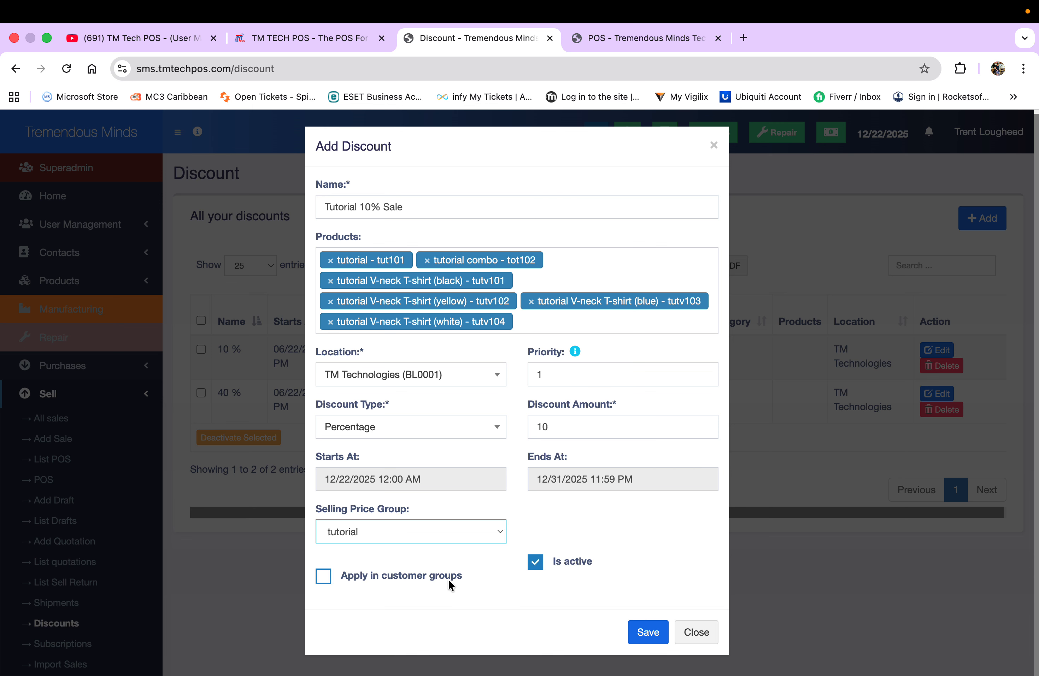
{"action": "left_click", "coordinate": [324, 576]}
{"action": "left_click", "coordinate": [321, 575]}
{"action": "left_click", "coordinate": [644, 633]}
{"action": "left_click", "coordinate": [643, 633]}
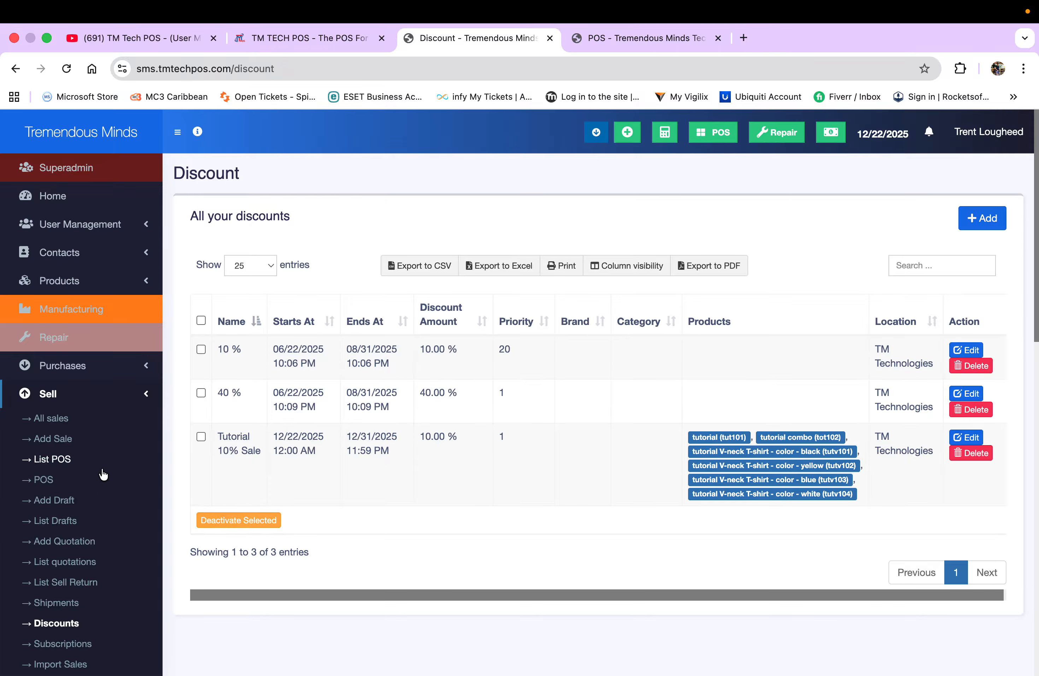
- Open the list of sales subscriptions
{"action": "scroll", "coordinate": [91, 478], "scroll_direction": "down", "scroll_amount": 2}
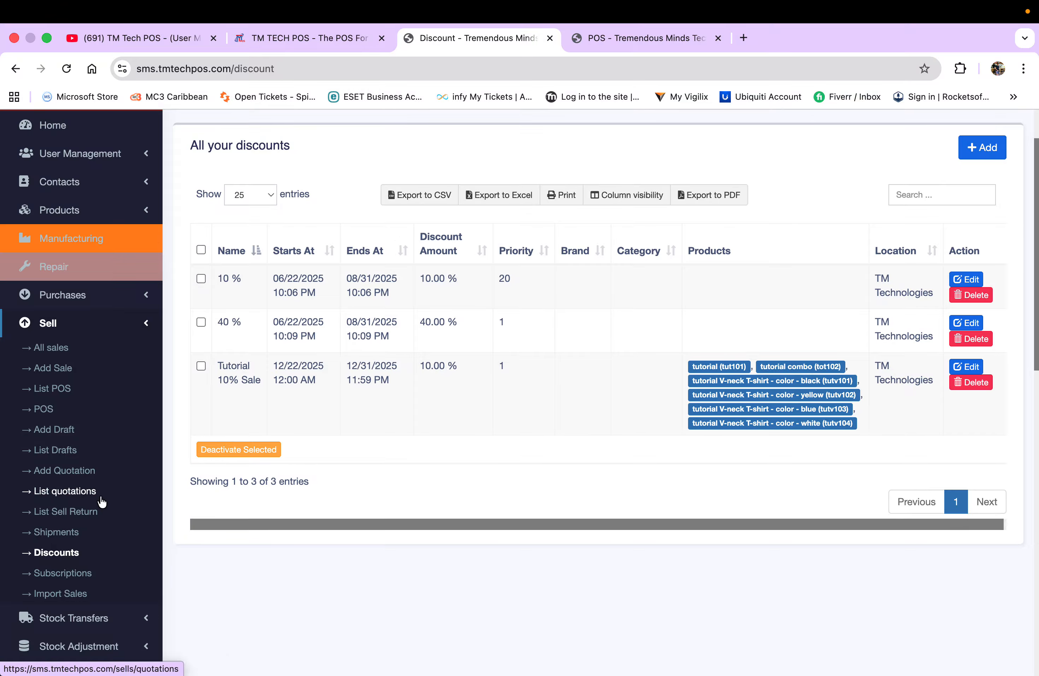
{"action": "left_click", "coordinate": [84, 576]}
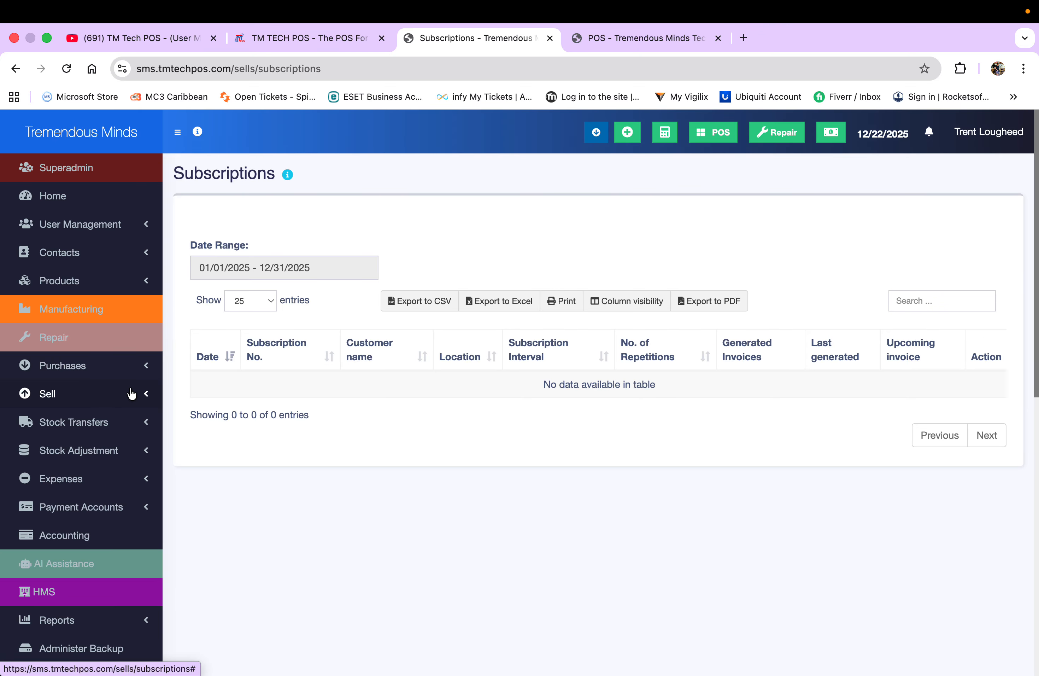
- Start a new sale and make it a subscription with an interval of 30 days, leaving the number of repetitions blank
{"action": "left_click", "coordinate": [141, 394]}
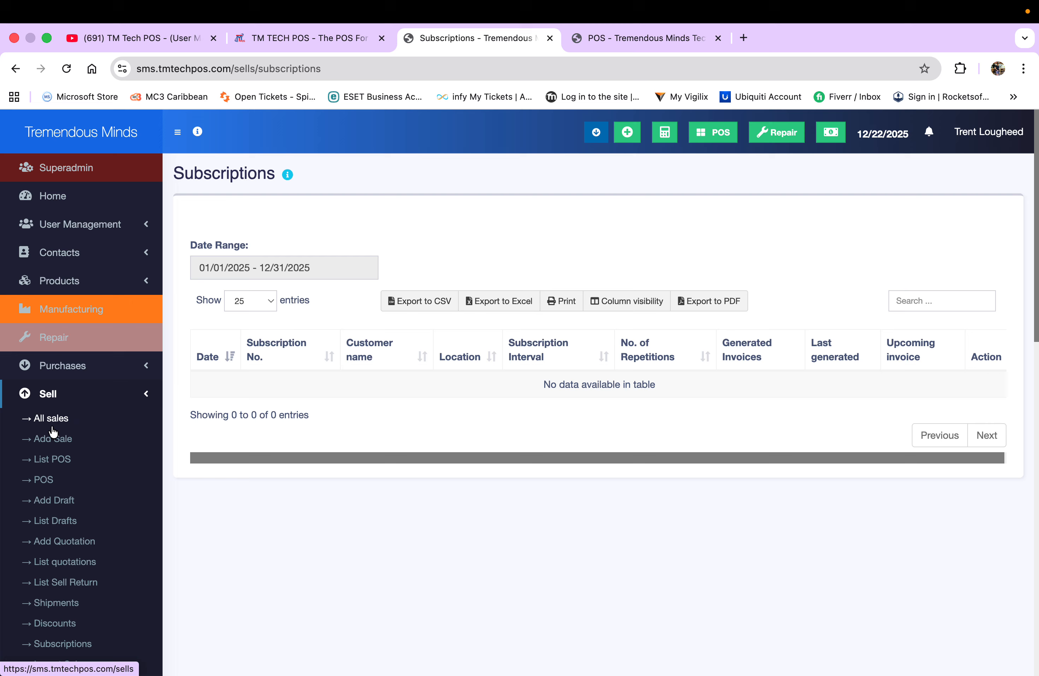
{"action": "left_click", "coordinate": [49, 439]}
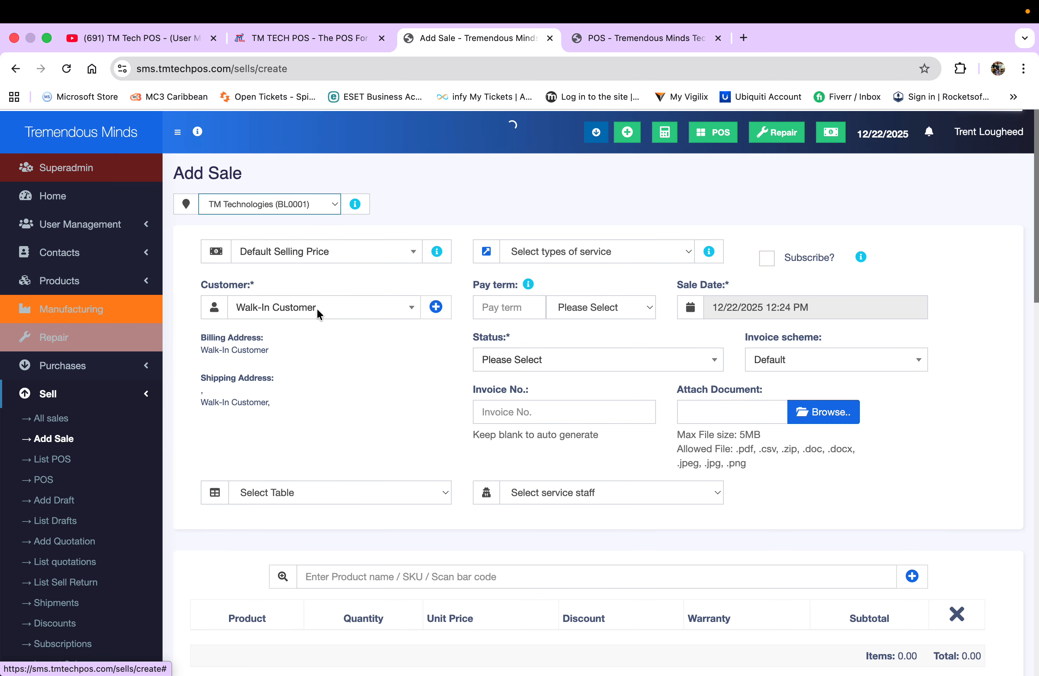
{"action": "left_click", "coordinate": [768, 257]}
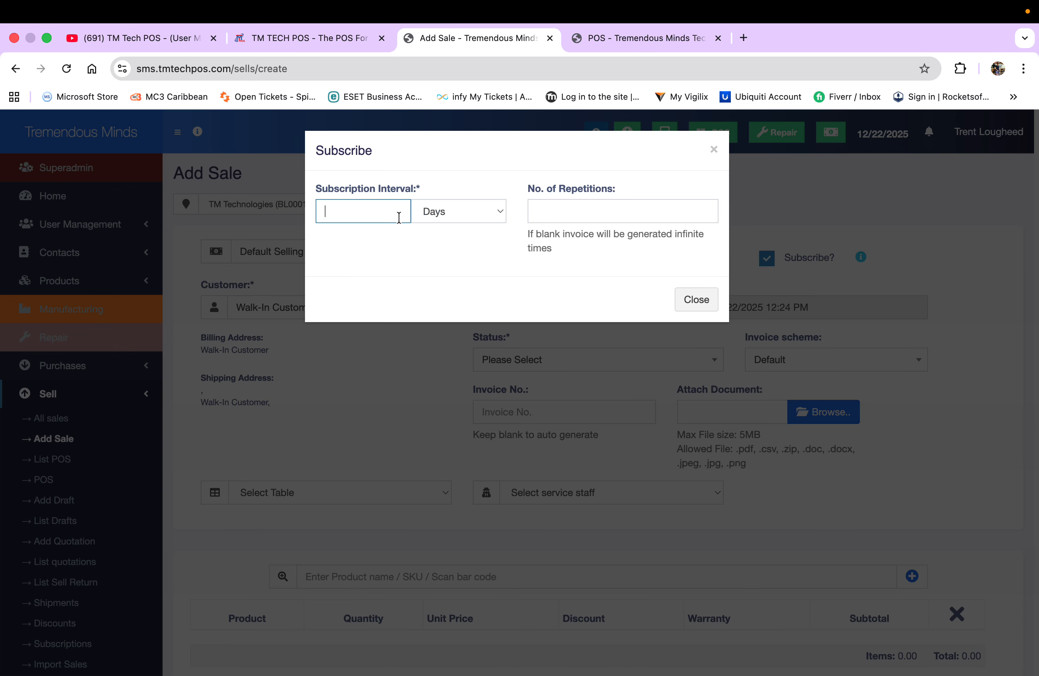
{"action": "type", "text": "30"}
{"action": "left_click", "coordinate": [561, 212]}
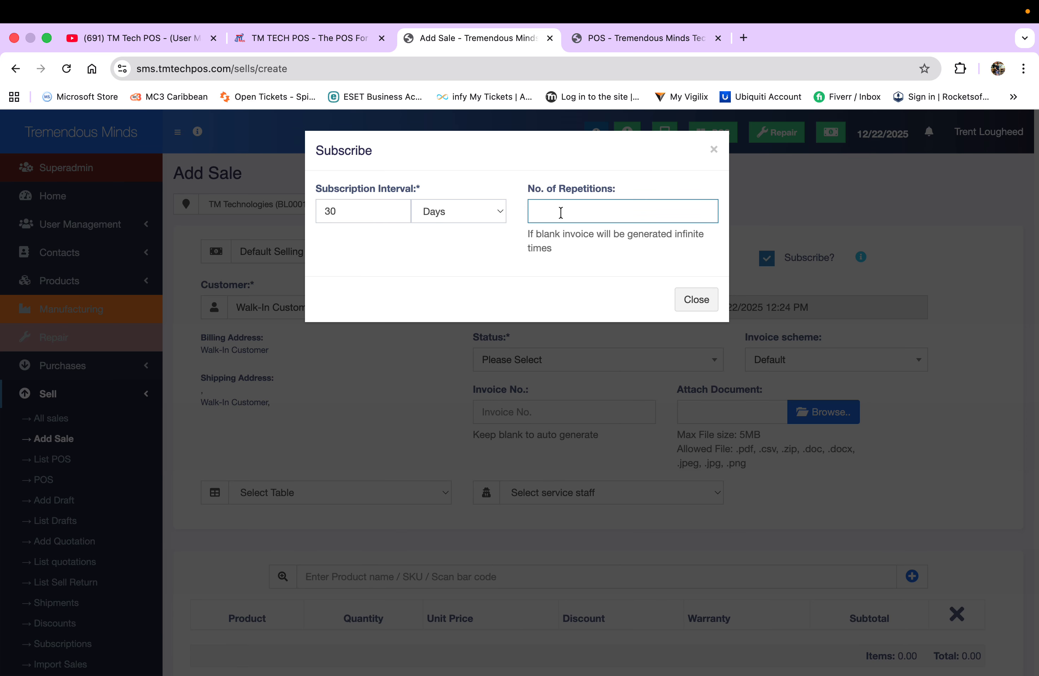
{"action": "left_click", "coordinate": [691, 303]}
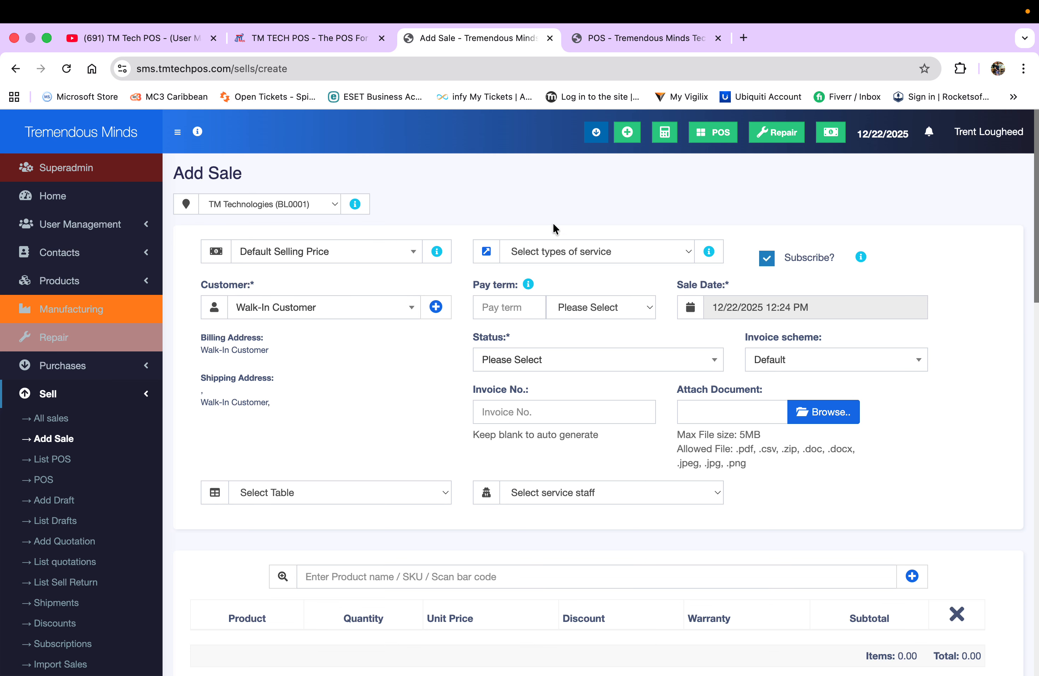
- Find the product tutorial (tut101) and add it to the subscription sale
{"action": "left_click", "coordinate": [363, 574]}
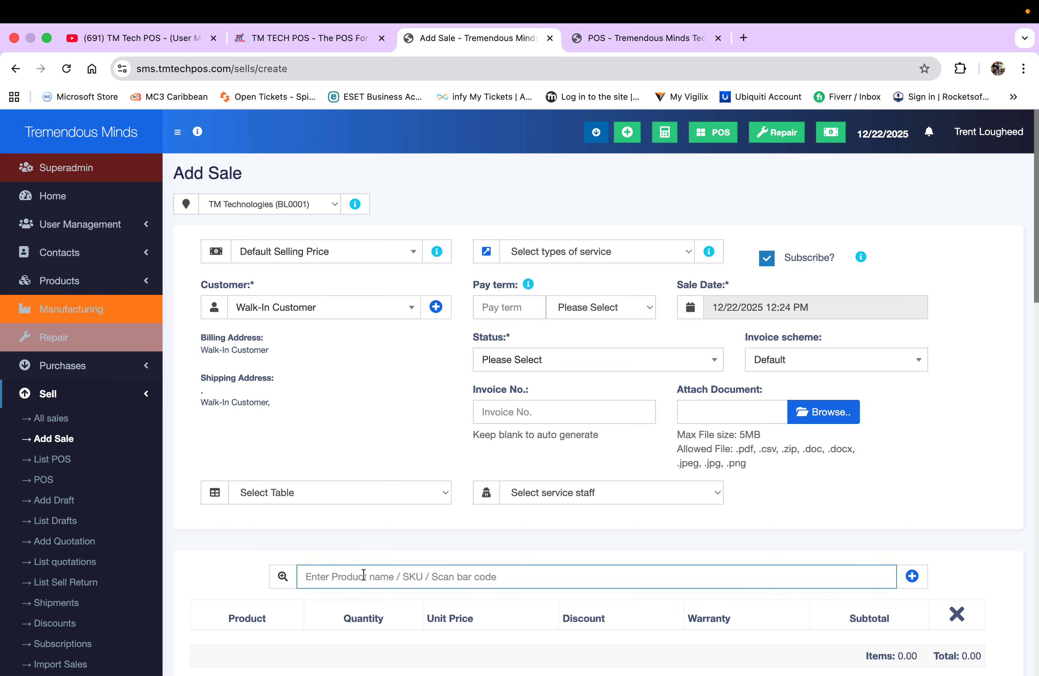
{"action": "type", "text": "tut"}
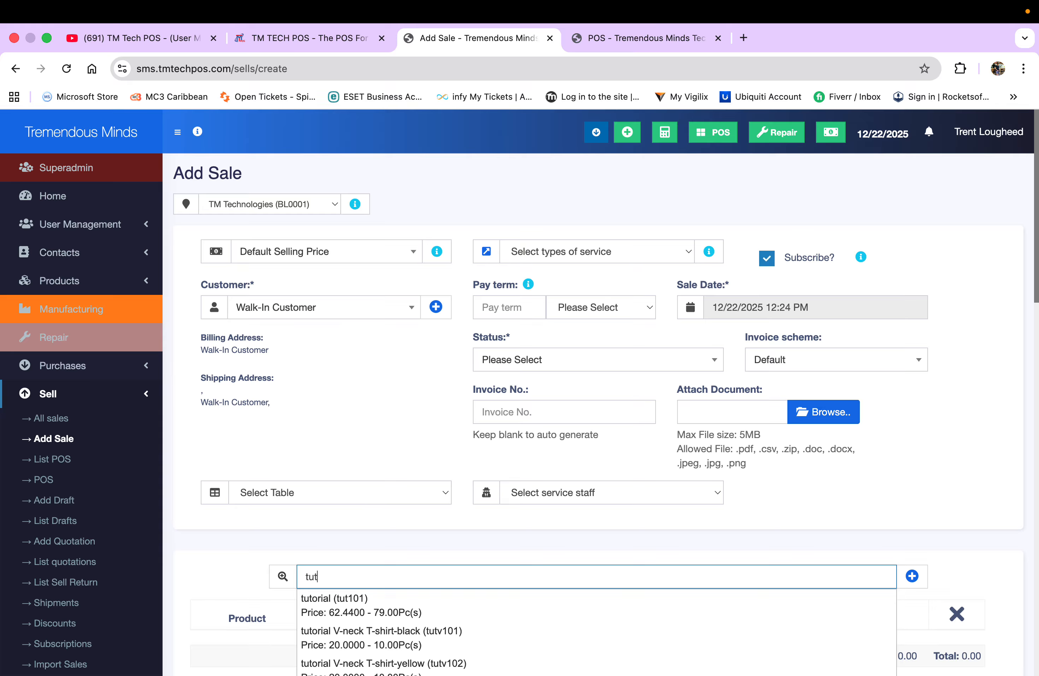
{"action": "left_click", "coordinate": [376, 607]}
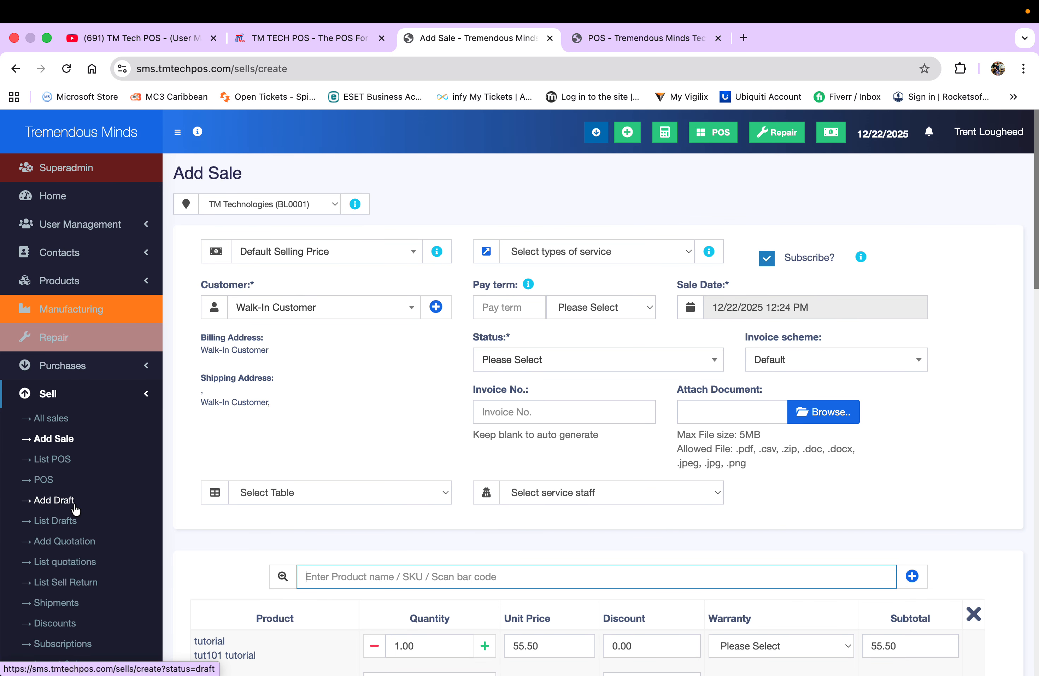
- Leave the unsaved sale without keeping its changes and return to the Subscriptions list
{"action": "scroll", "coordinate": [66, 509], "scroll_direction": "down", "scroll_amount": 4}
{"action": "scroll", "coordinate": [76, 509], "scroll_direction": "down", "scroll_amount": 1}
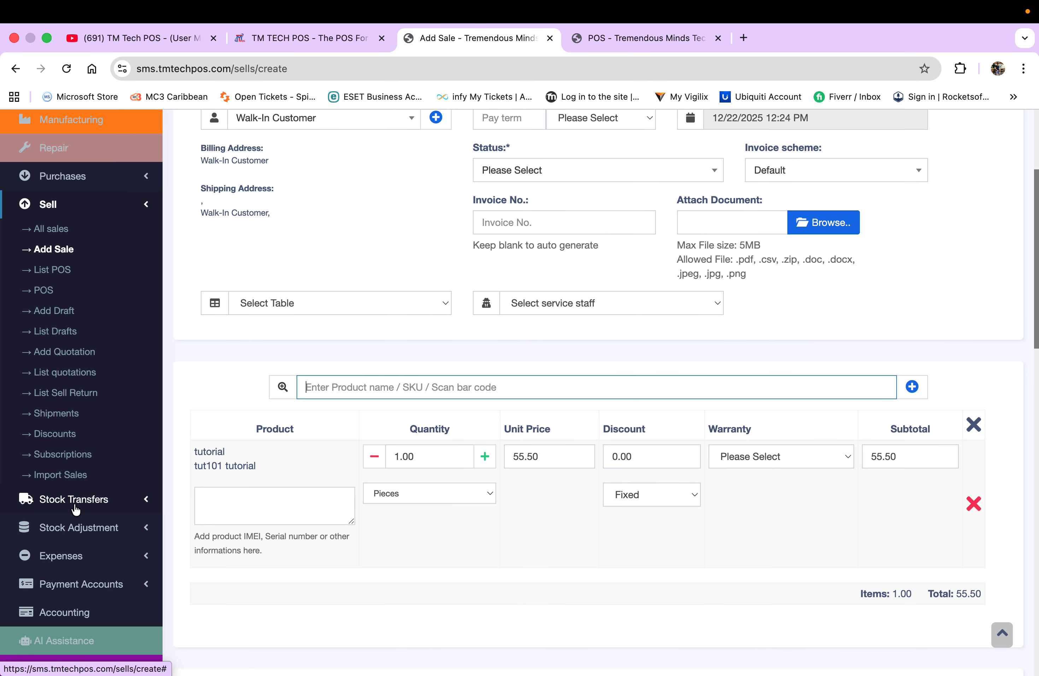
{"action": "left_click", "coordinate": [82, 455]}
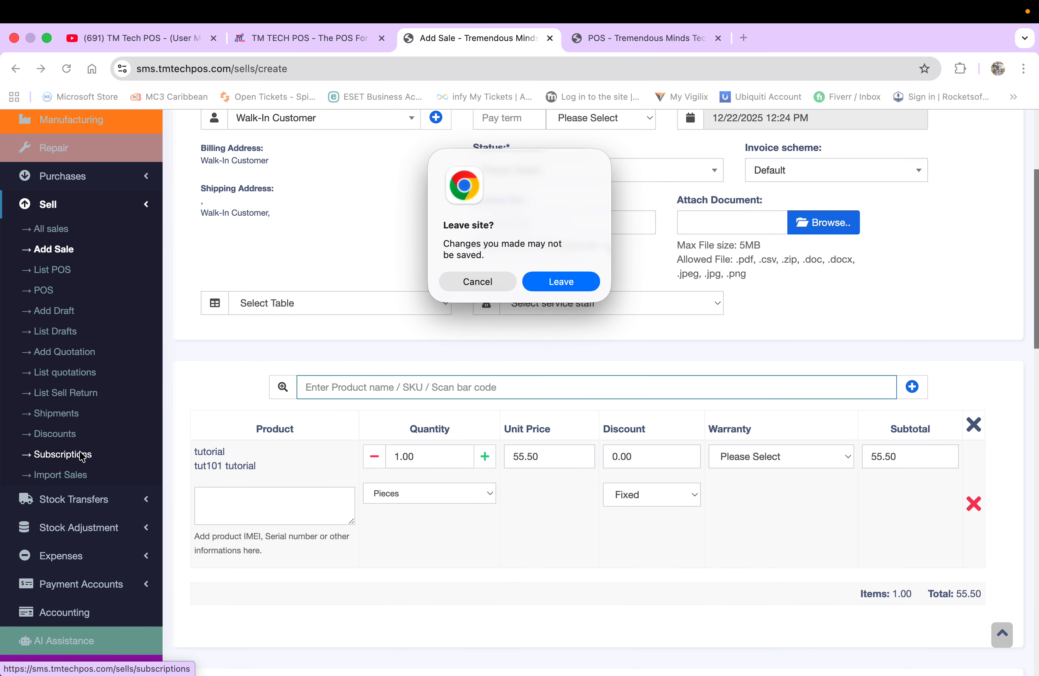
{"action": "left_click", "coordinate": [569, 283]}
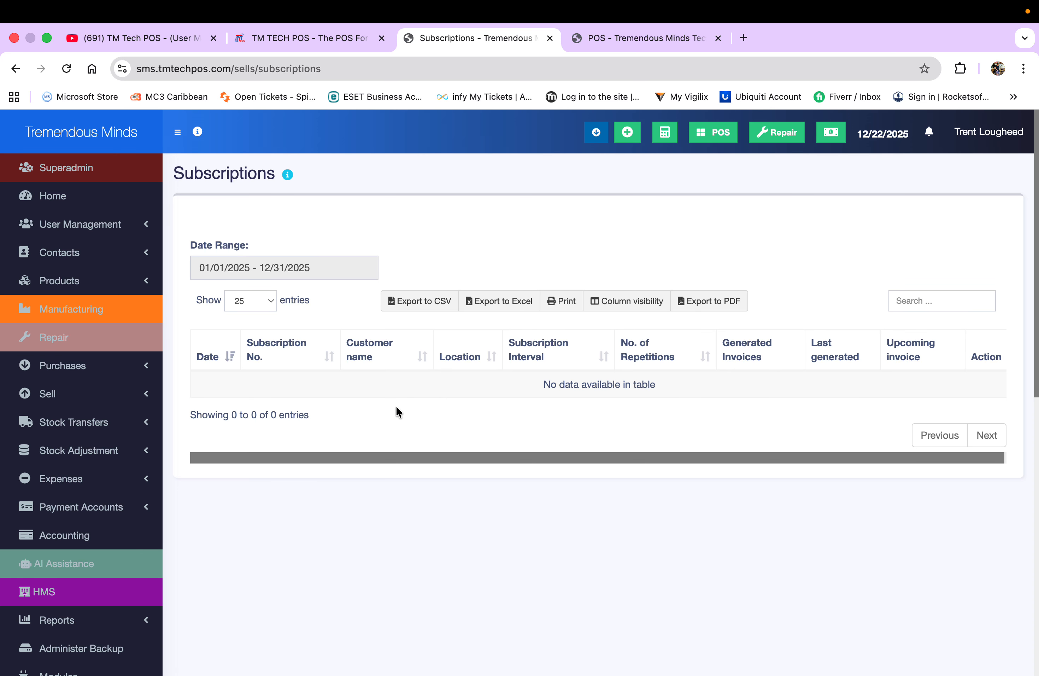
- Open the Import Sales page and review the import instructions and importable fields
{"action": "left_click", "coordinate": [147, 396]}
{"action": "scroll", "coordinate": [103, 516], "scroll_direction": "down", "scroll_amount": 3}
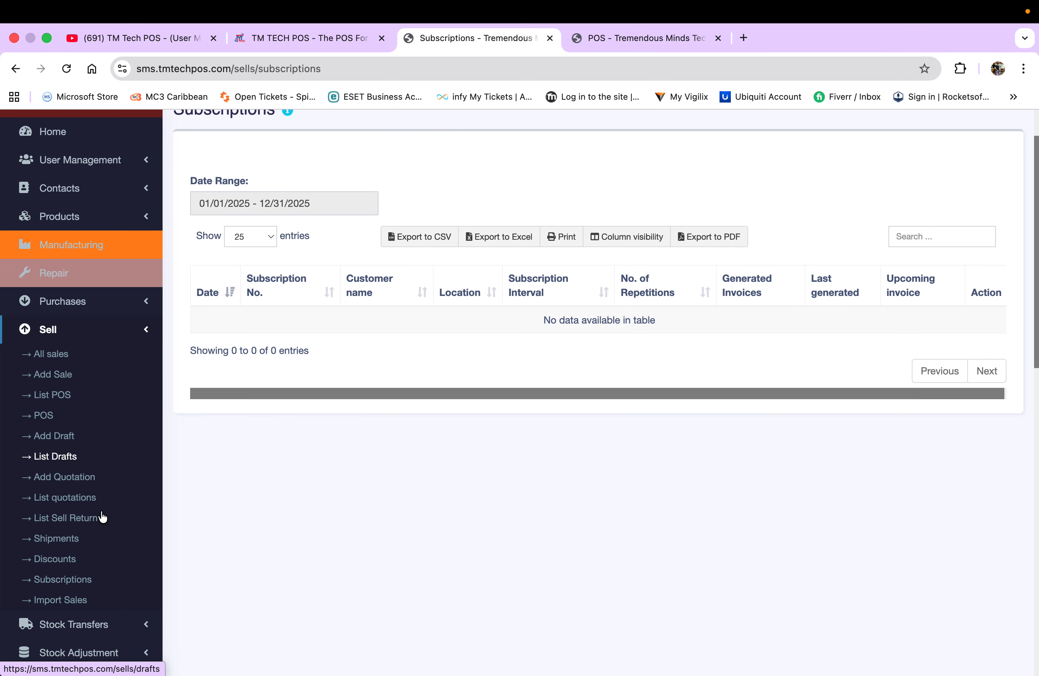
{"action": "left_click", "coordinate": [61, 598]}
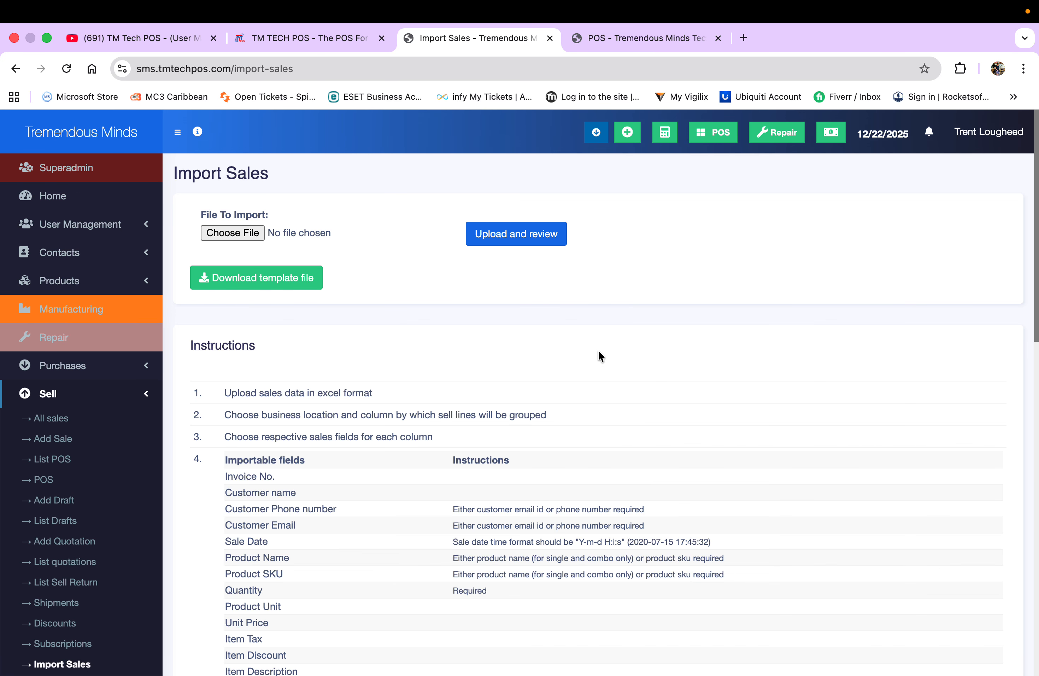
{"action": "scroll", "coordinate": [598, 352], "scroll_direction": "down", "scroll_amount": 2}
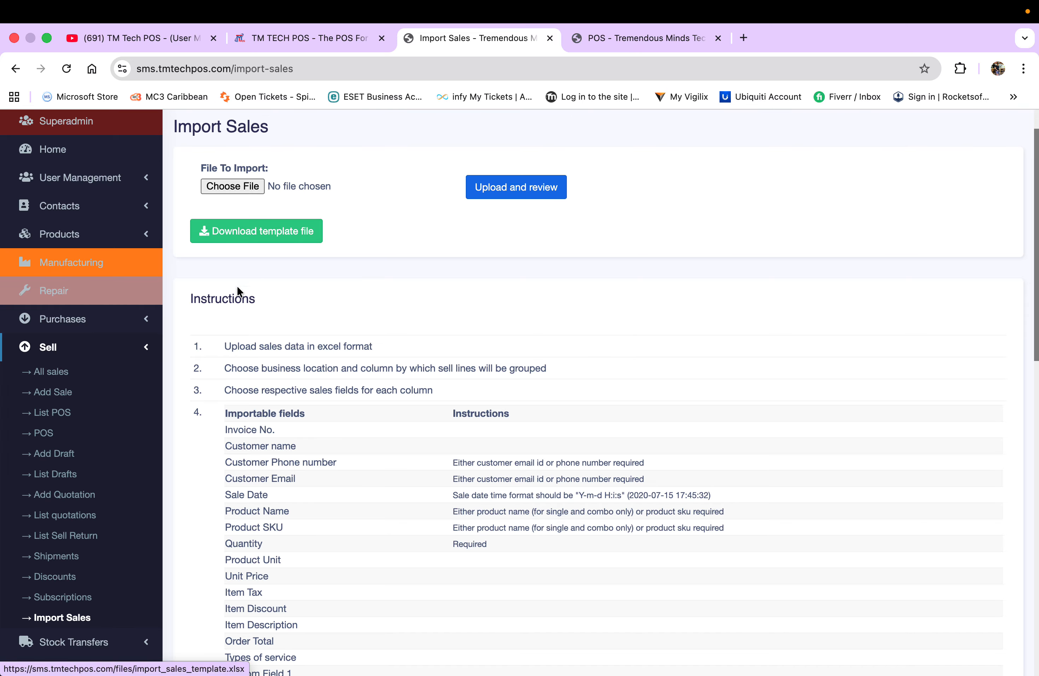
{"action": "scroll", "coordinate": [363, 483], "scroll_direction": "down", "scroll_amount": 3}
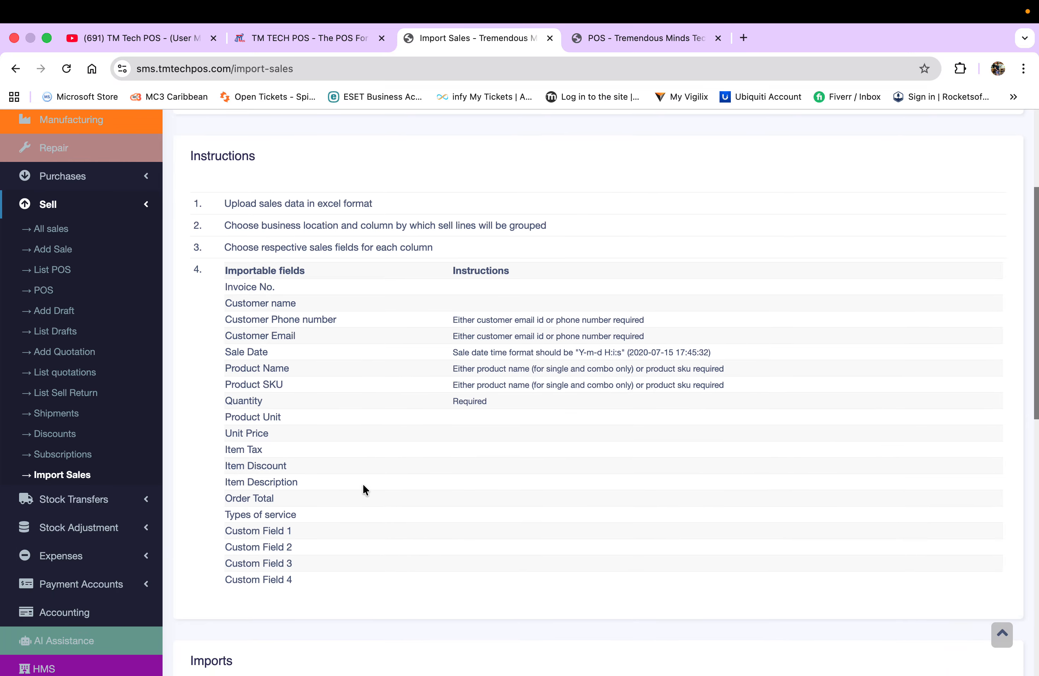
{"action": "scroll", "coordinate": [362, 483], "scroll_direction": "up", "scroll_amount": 3}
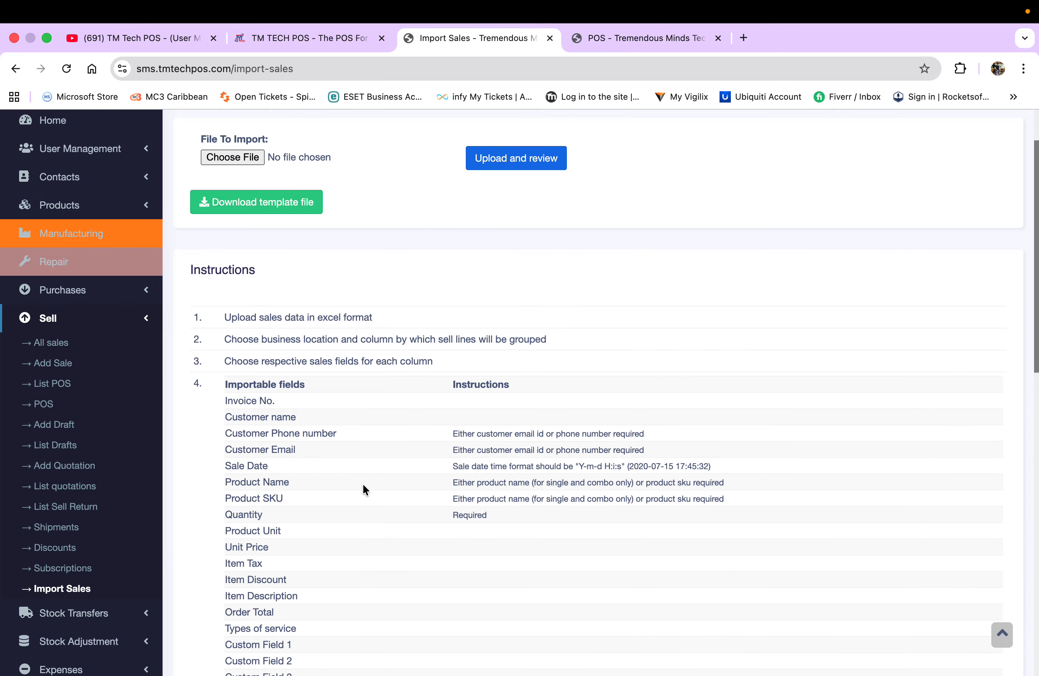
- Download import_sales_template.xlsx to the Downloads folder and open it in Excel
{"action": "left_click", "coordinate": [253, 198]}
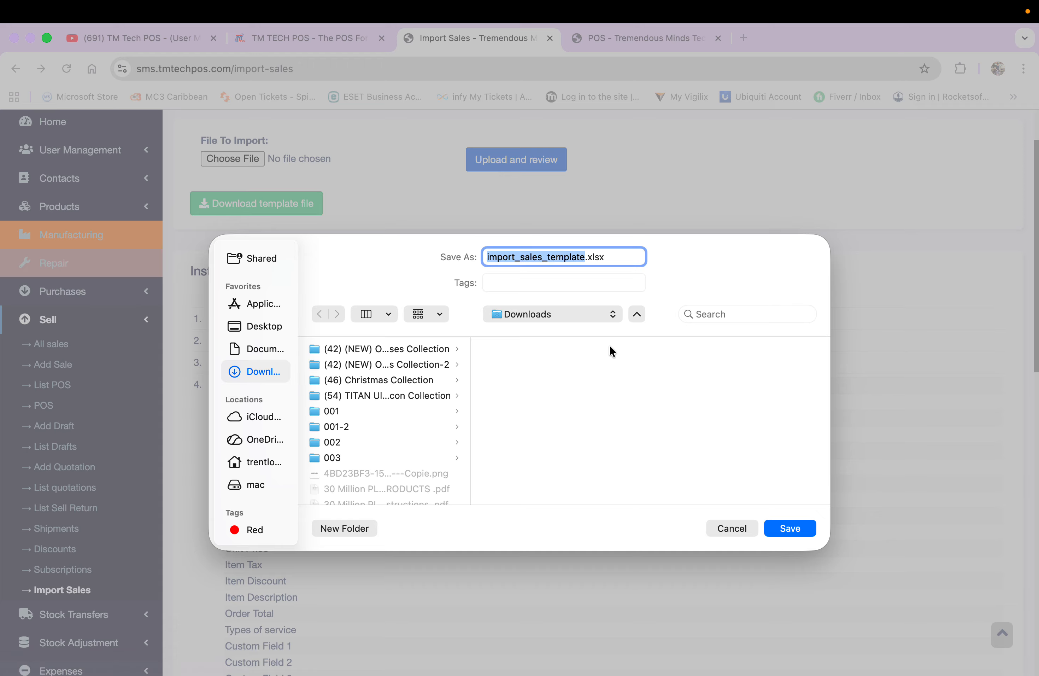
{"action": "left_click", "coordinate": [796, 536]}
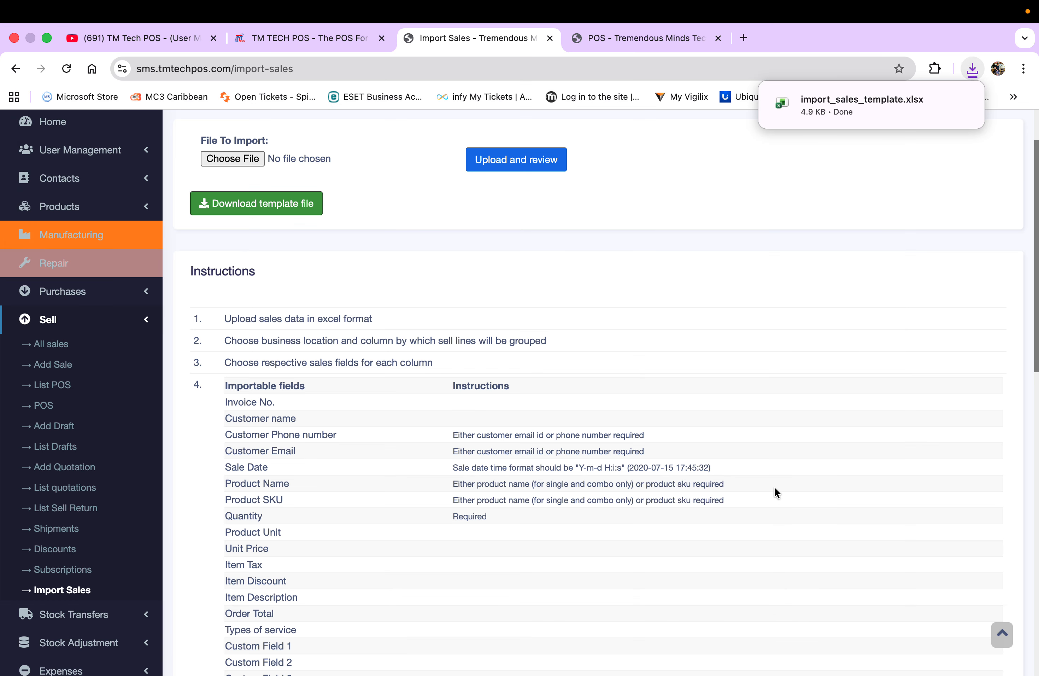
{"action": "left_click", "coordinate": [847, 102]}
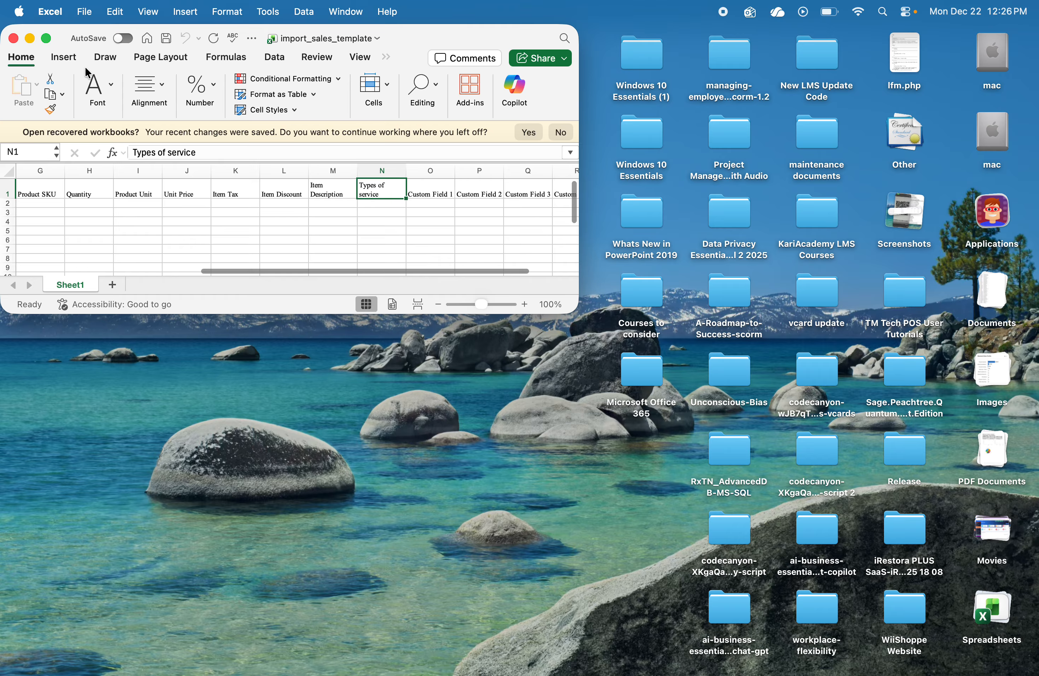
- Enlarge the template workbook to view its columns, save it, and close it to return to the Import Sales page
{"action": "left_click", "coordinate": [46, 38]}
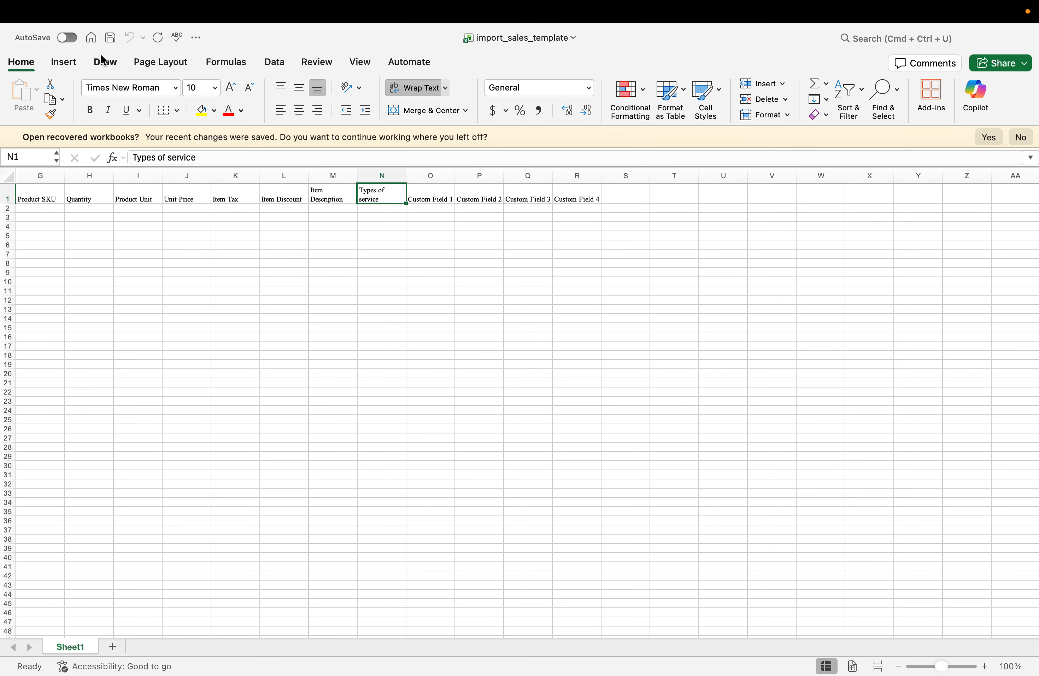
{"action": "left_click", "coordinate": [108, 38]}
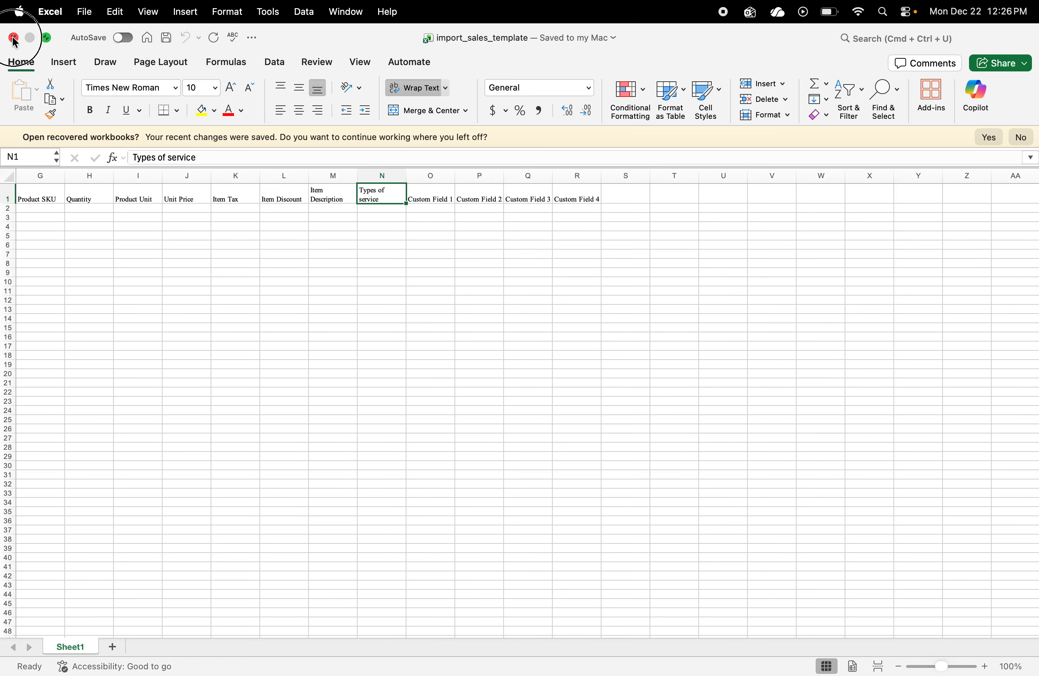
{"action": "left_click", "coordinate": [33, 37]}
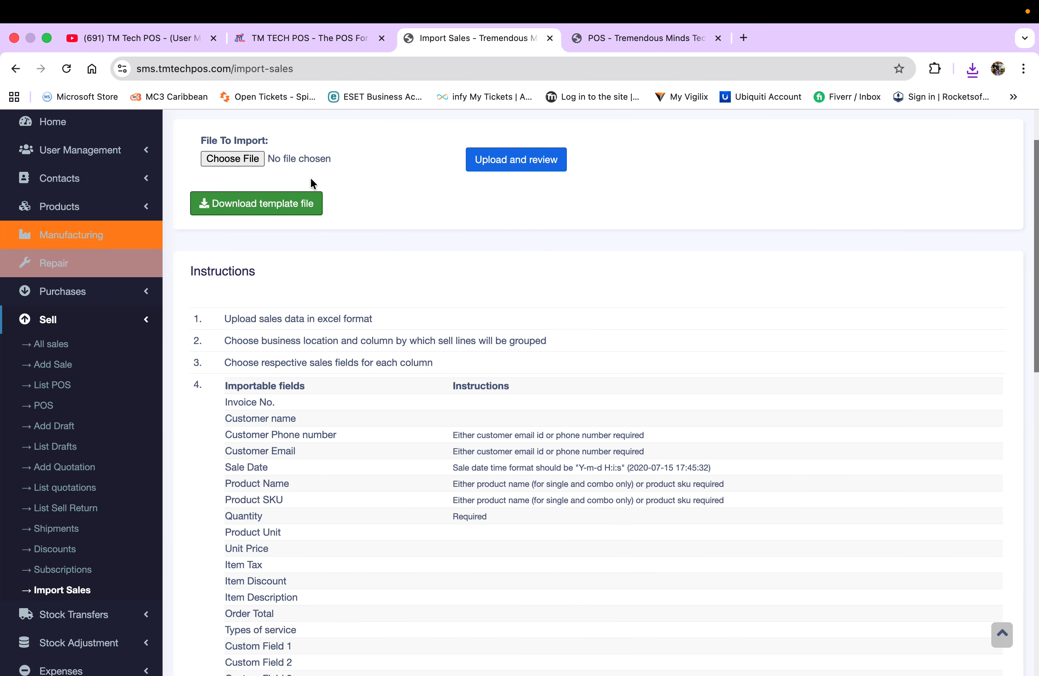
- Choose import_sales_template.xlsx from the Downloads folder as the file to import and upload it for review
{"action": "left_click", "coordinate": [243, 159]}
{"action": "left_click", "coordinate": [151, 395]}
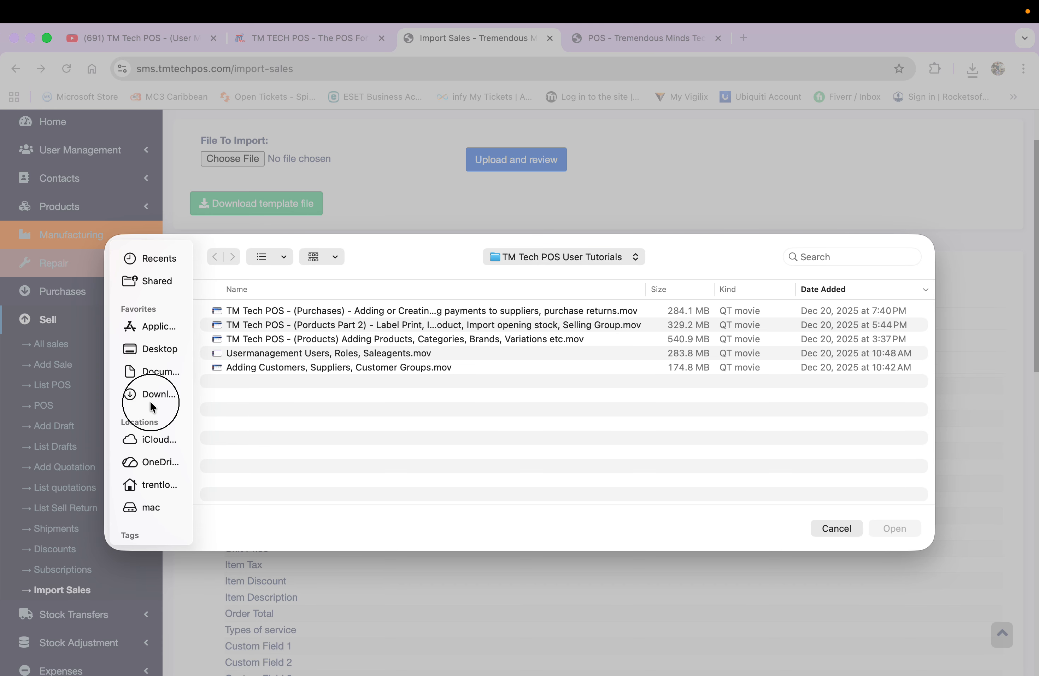
{"action": "left_click", "coordinate": [272, 313]}
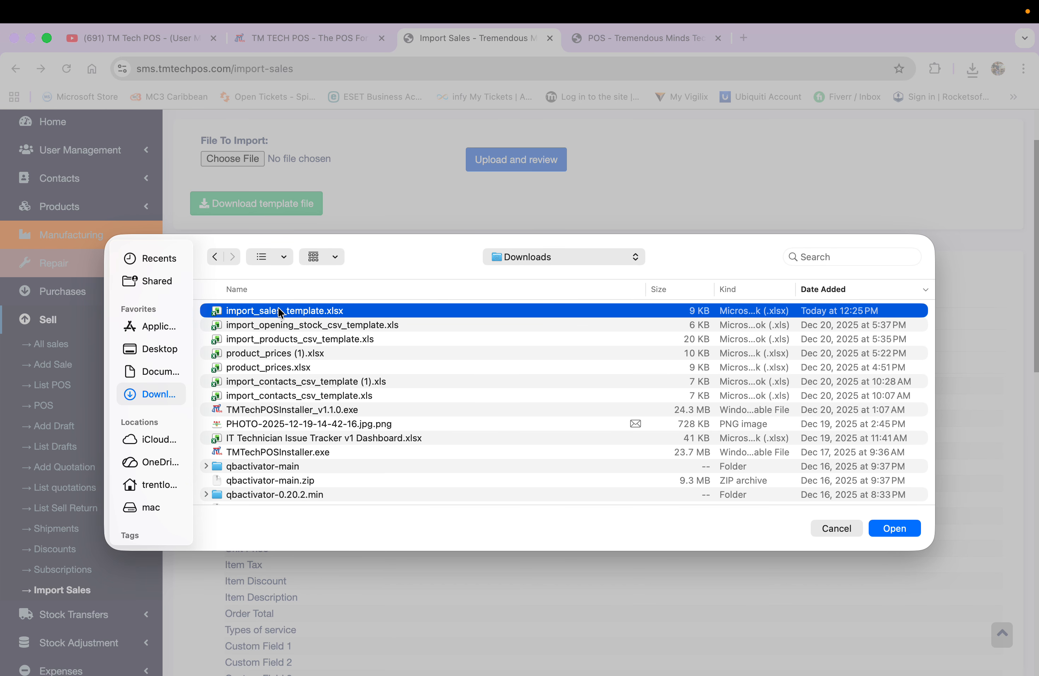
{"action": "left_click", "coordinate": [890, 531]}
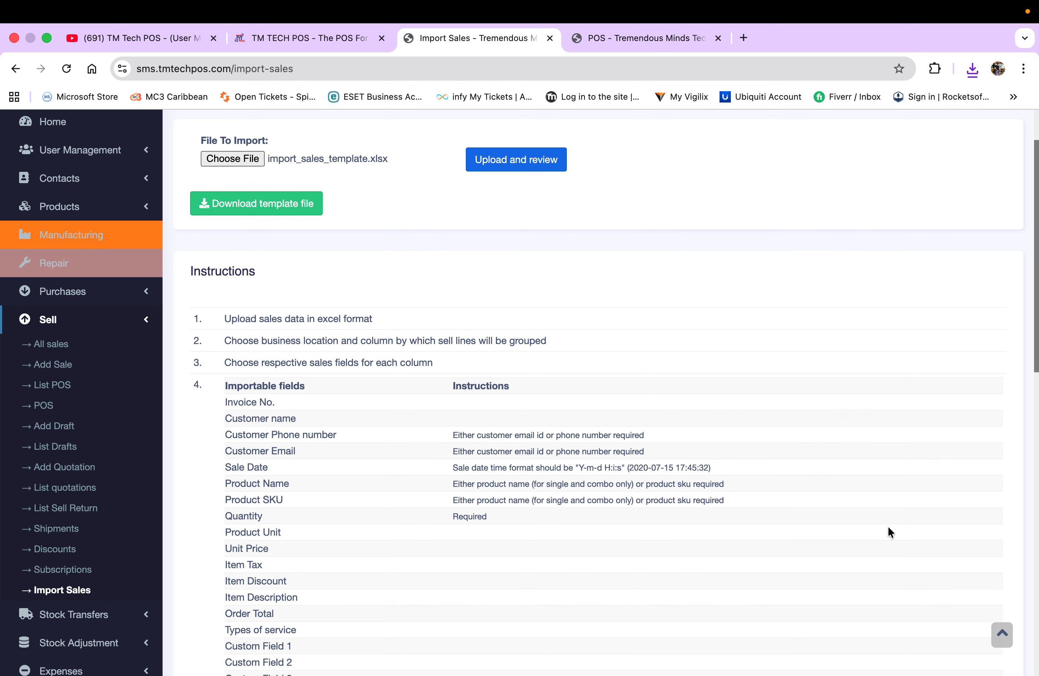
{"action": "left_click", "coordinate": [521, 164]}
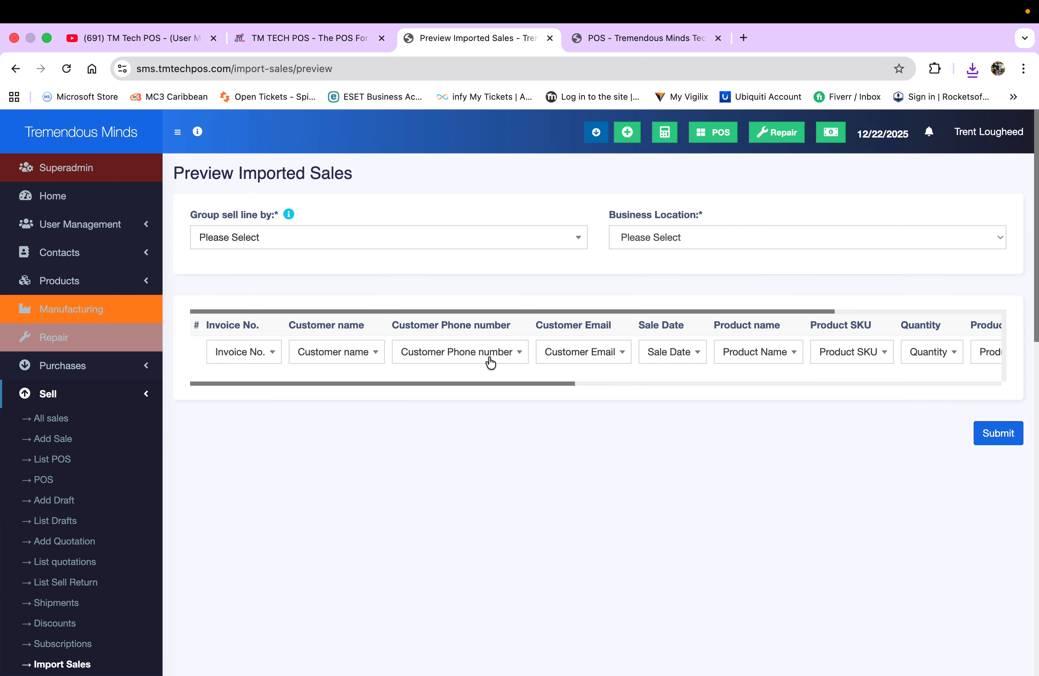
- Check the field mapping for the Invoice No. column and set the business location to TM Technologies (BL0001)
{"action": "left_click", "coordinate": [248, 356]}
{"action": "left_click", "coordinate": [249, 355]}
{"action": "scroll", "coordinate": [491, 436], "scroll_direction": "down", "scroll_amount": 2}
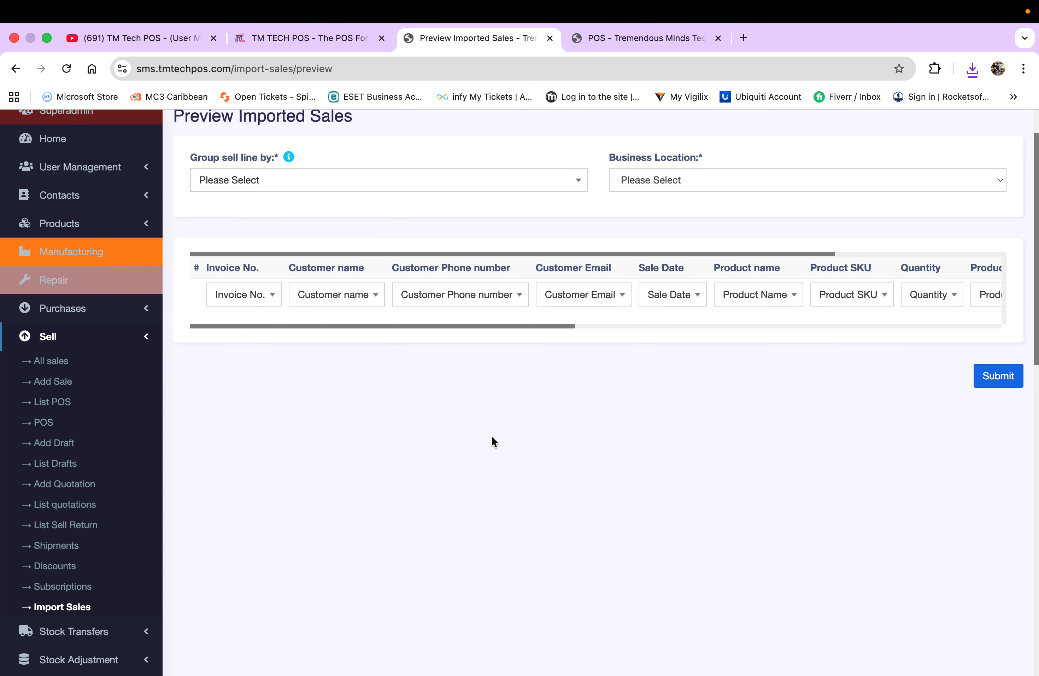
{"action": "left_click", "coordinate": [707, 171]}
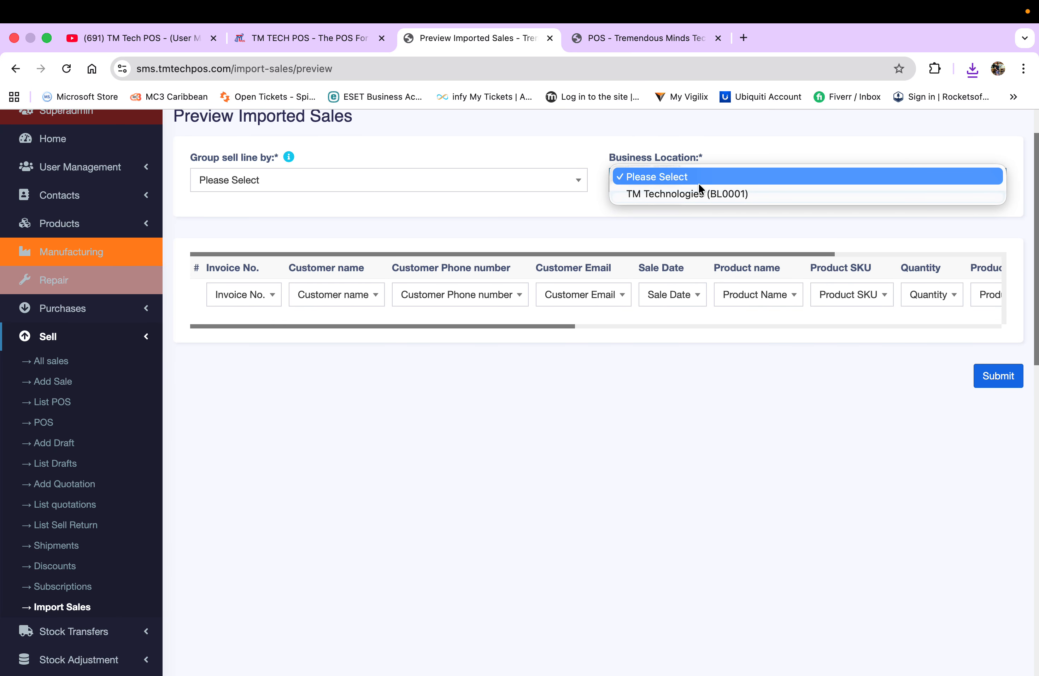
{"action": "left_click", "coordinate": [688, 194]}
- Examine the options for grouping sell lines and the field mappings for Product SKU and Customer Email, leaving them unchanged
{"action": "left_click", "coordinate": [578, 183]}
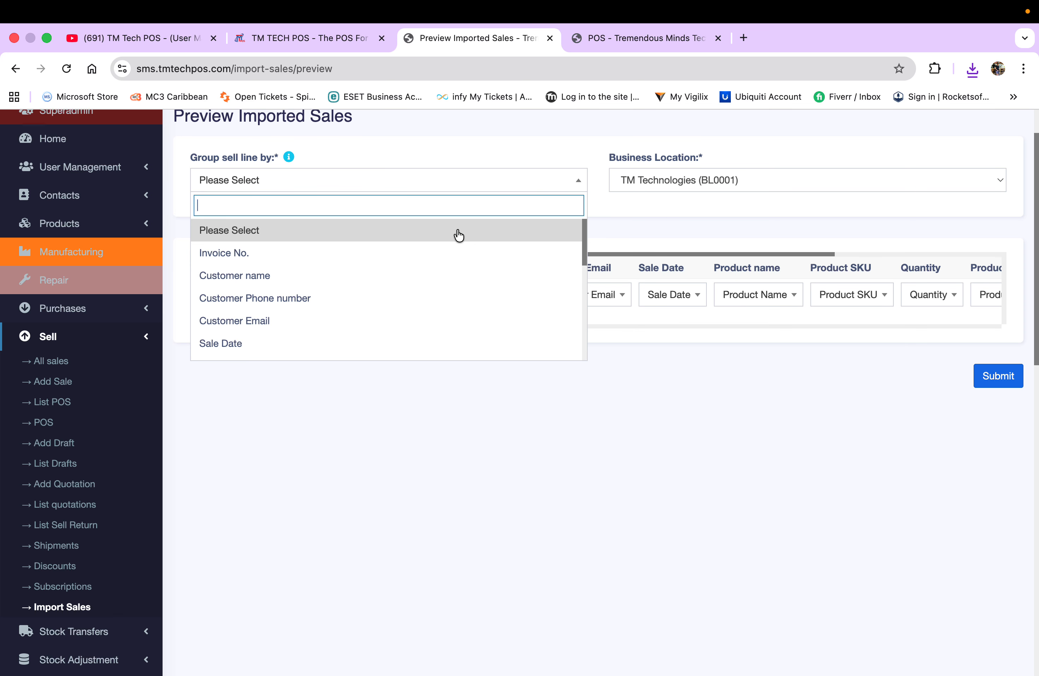
{"action": "left_click", "coordinate": [514, 163]}
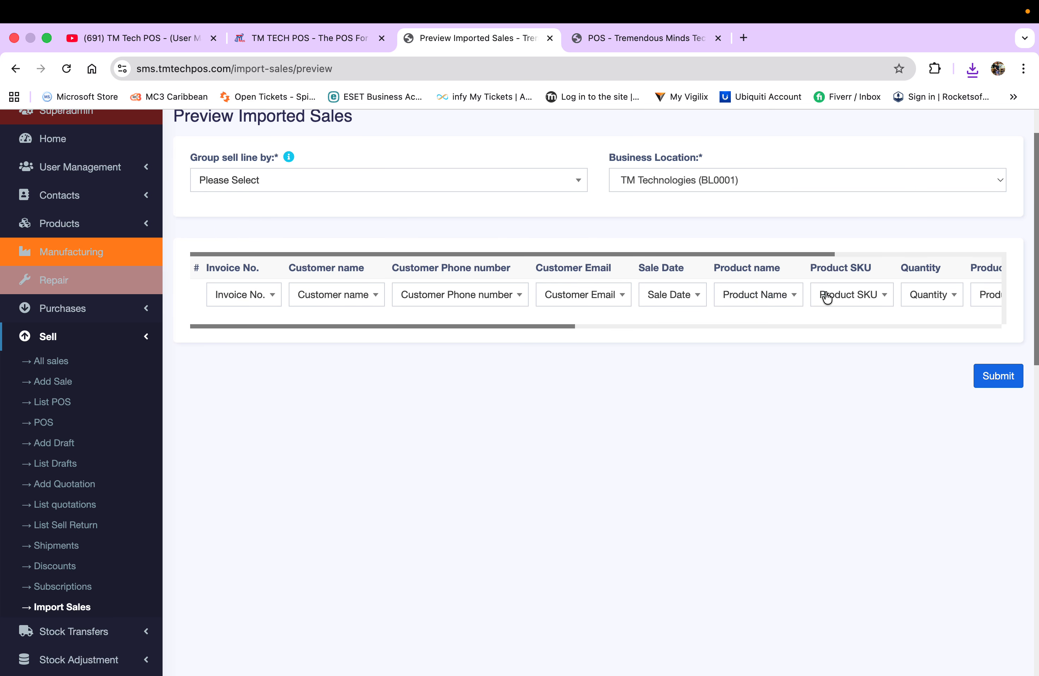
{"action": "left_click", "coordinate": [854, 297]}
{"action": "left_click", "coordinate": [854, 297]}
{"action": "left_click", "coordinate": [594, 298]}
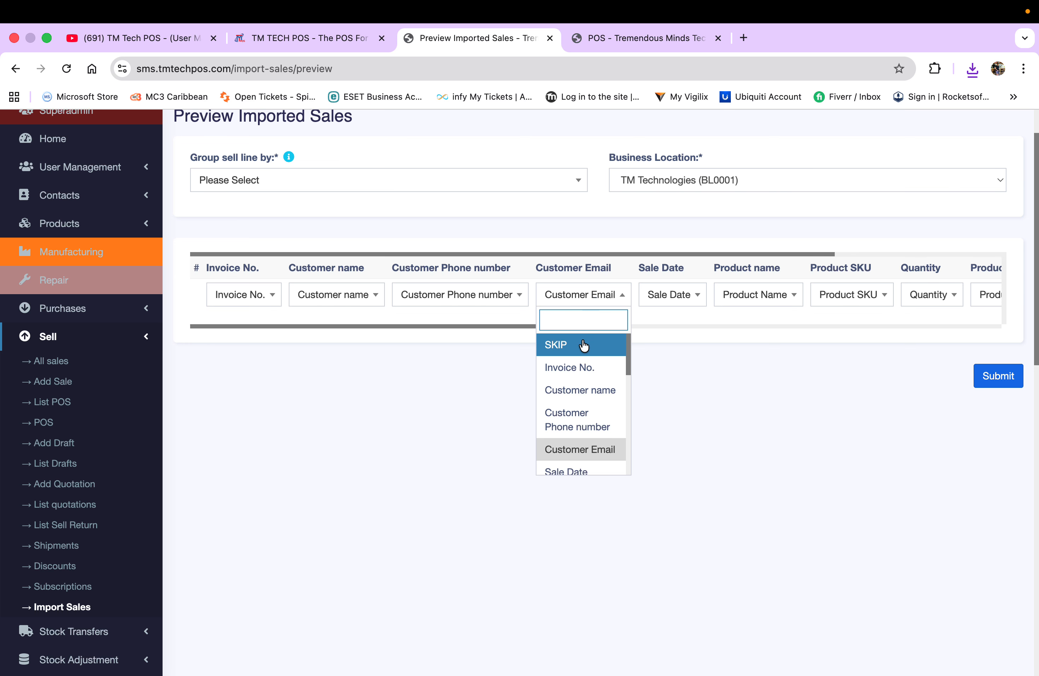
{"action": "left_click", "coordinate": [588, 299]}
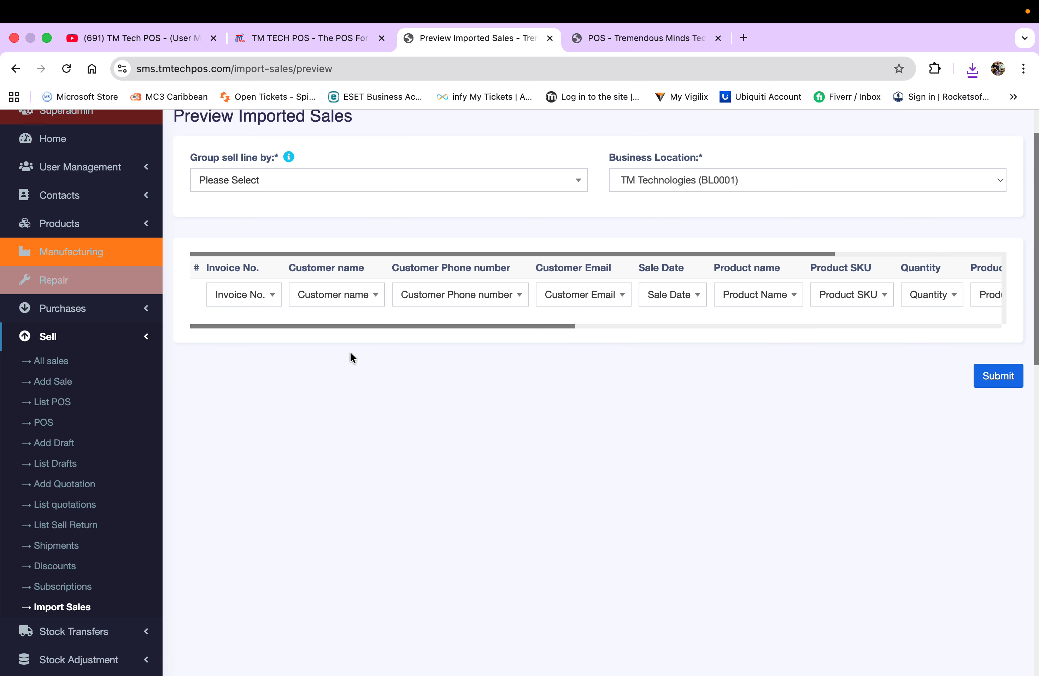
- Try to submit the previewed sales import and collapse the Sell section of the navigation
{"action": "left_click", "coordinate": [1009, 377]}
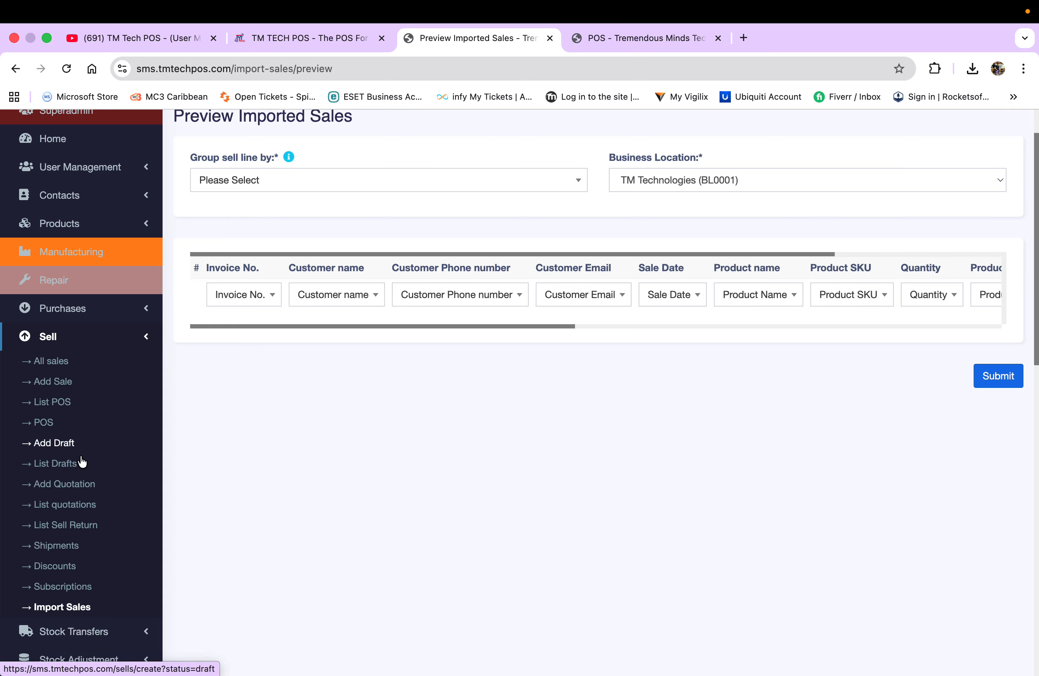
{"action": "left_click", "coordinate": [143, 342]}
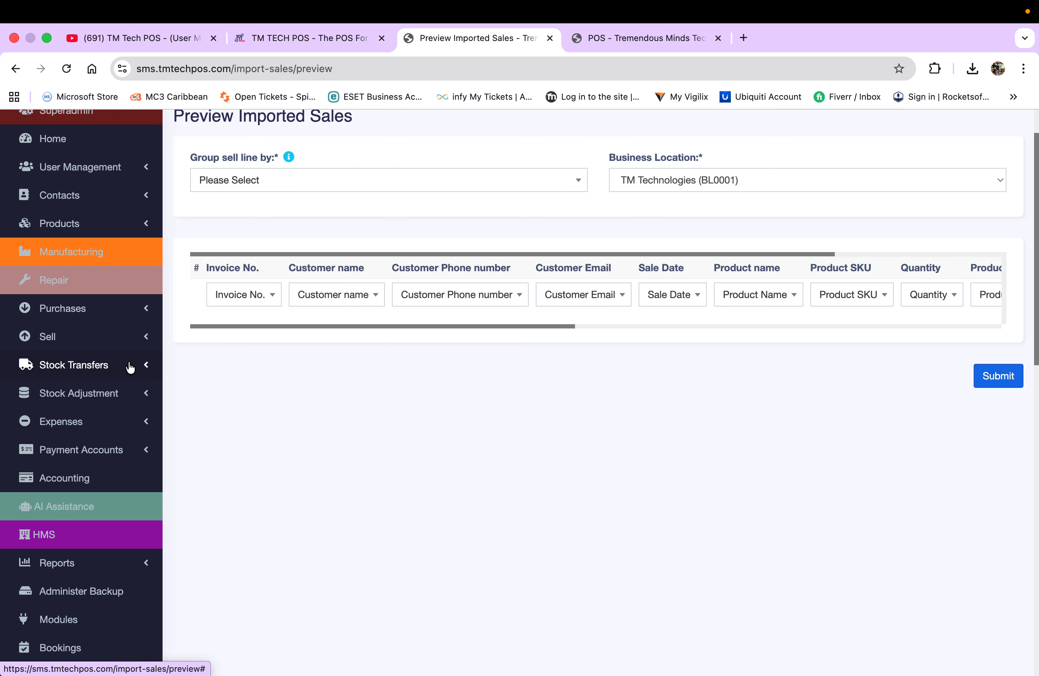
{"action": "scroll", "coordinate": [130, 367], "scroll_direction": "up", "scroll_amount": 3}
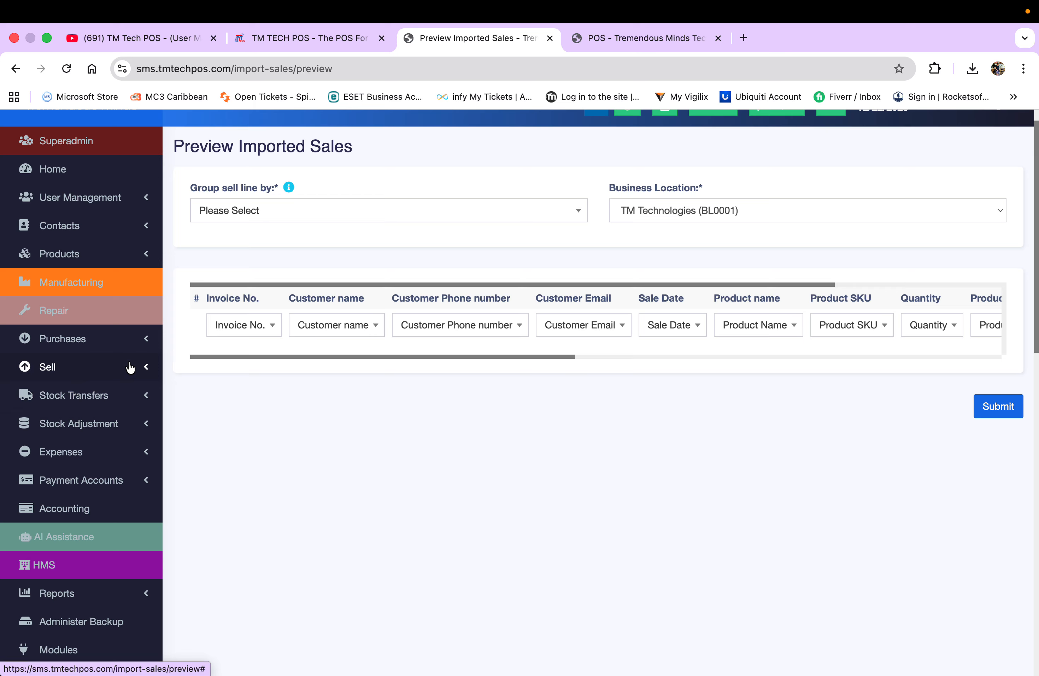